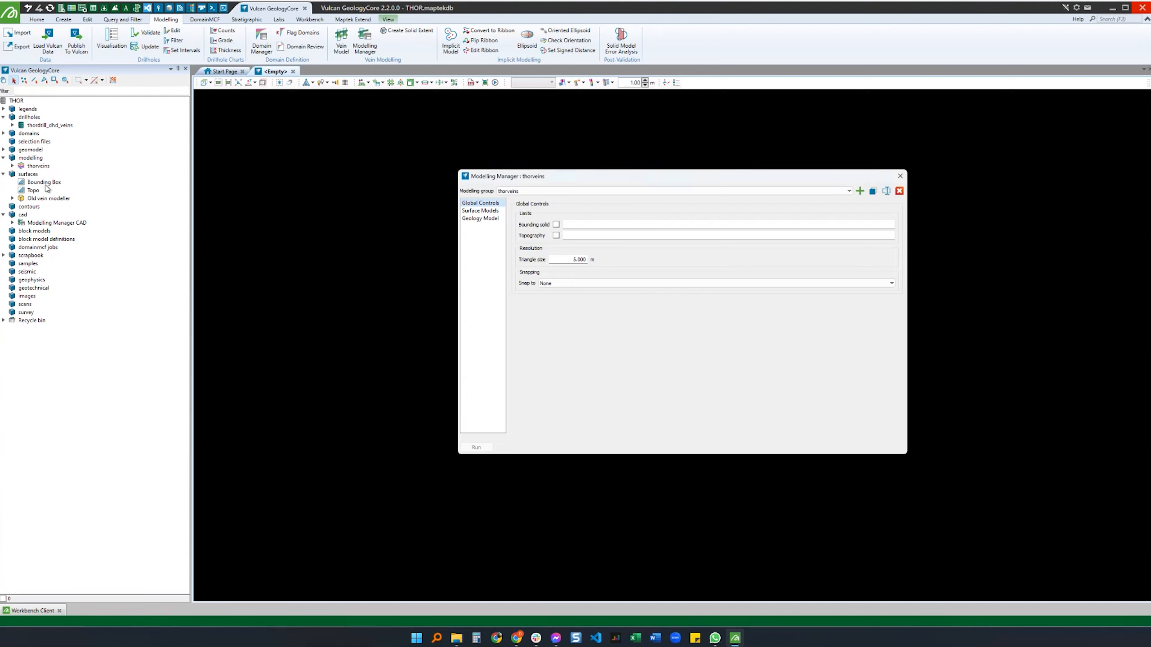
Step: Expand the thorveins modelling group and assign the Bounding Box surface as its bounding solid
left_click(34, 159)
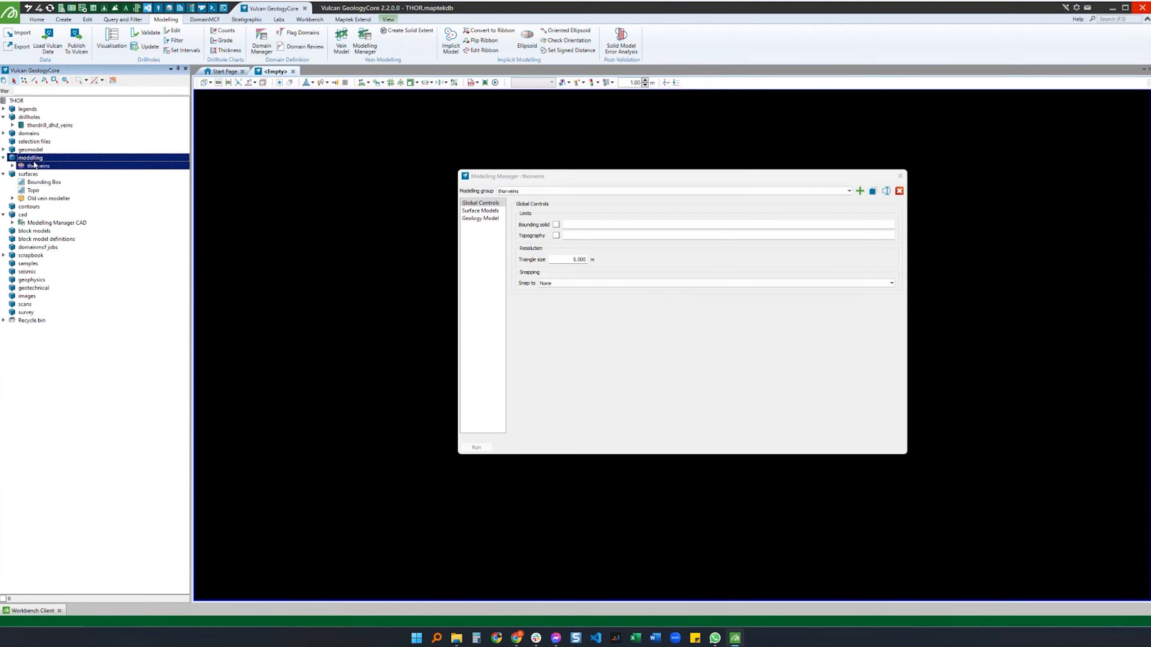
left_click(13, 166)
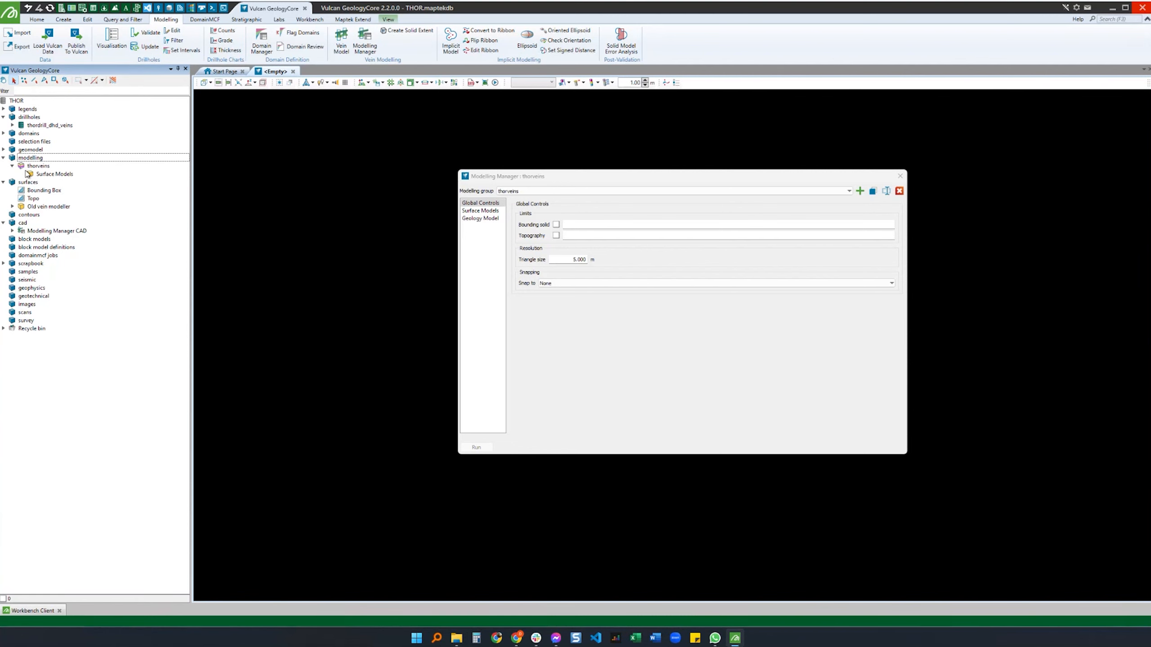
left_click_drag(42, 167, 329, 209)
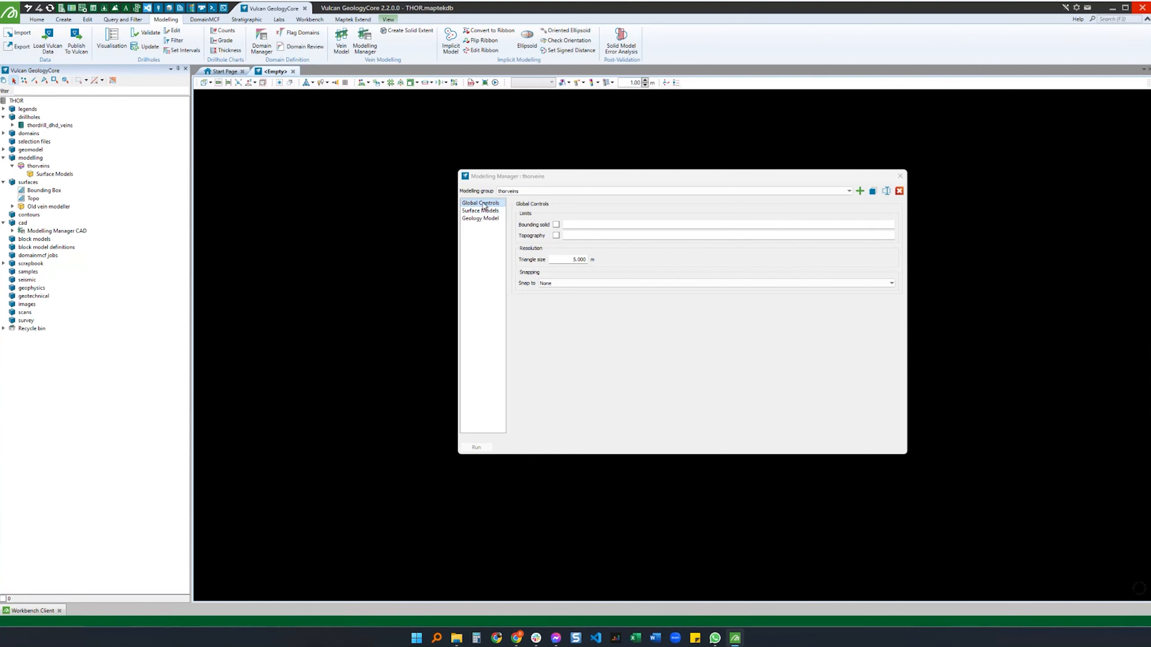
left_click(618, 206)
left_click(44, 190)
left_click_drag(44, 190, 564, 223)
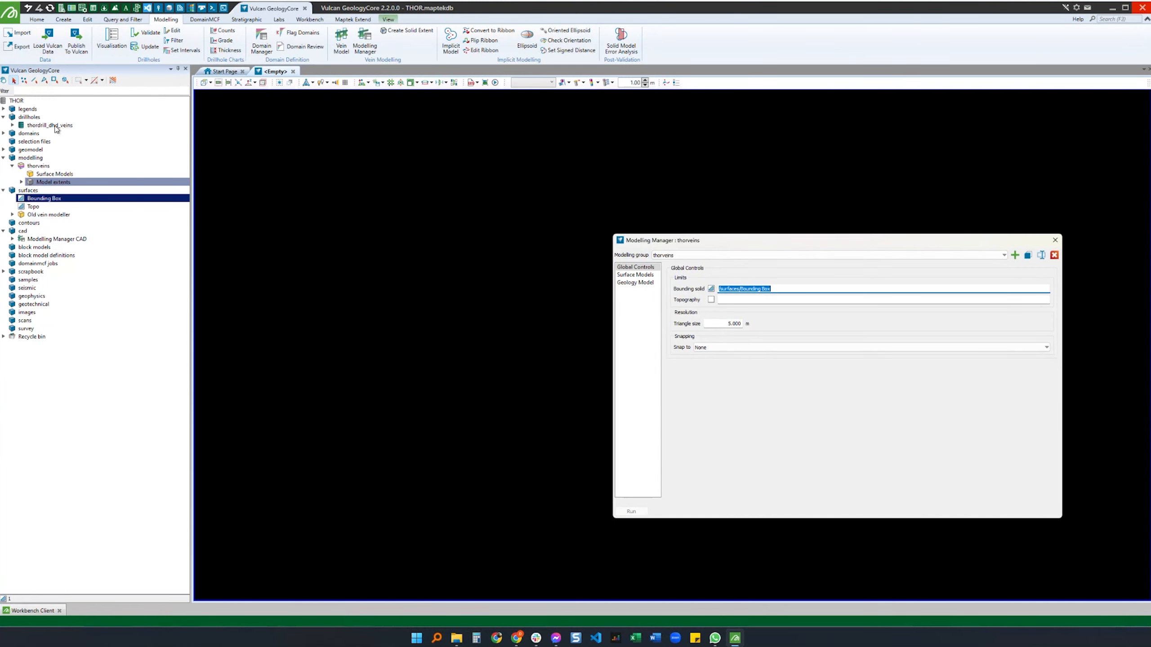
Step: Display the thordrill_dhd_veins drillholes with the Bounding Box, inspect how it encloses them, and remove the box from the view
left_click_drag(51, 125, 401, 168)
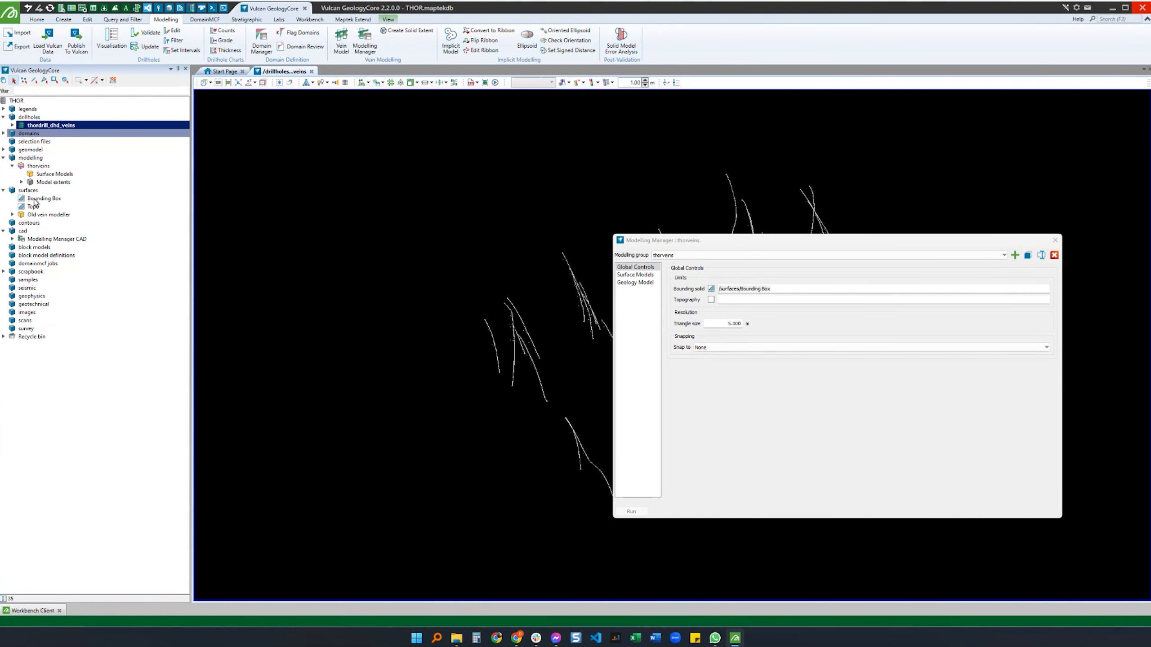
left_click_drag(37, 199, 399, 239)
left_click_drag(415, 367, 446, 255)
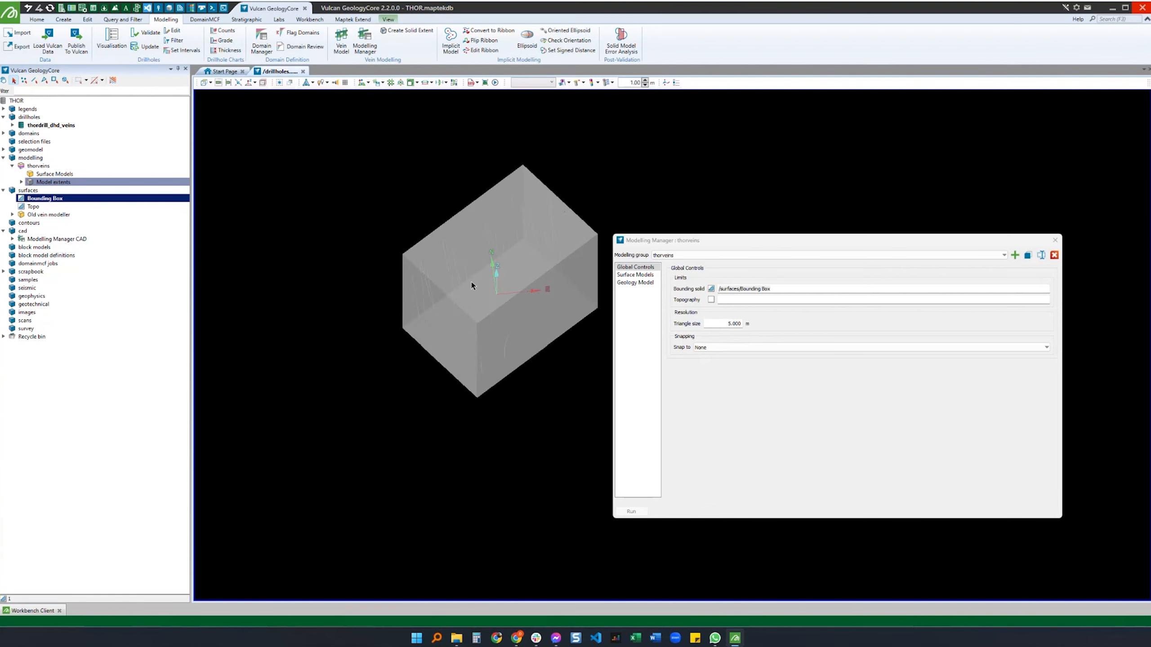
scroll(480, 315, "up", 2)
left_click_drag(476, 313, 465, 241)
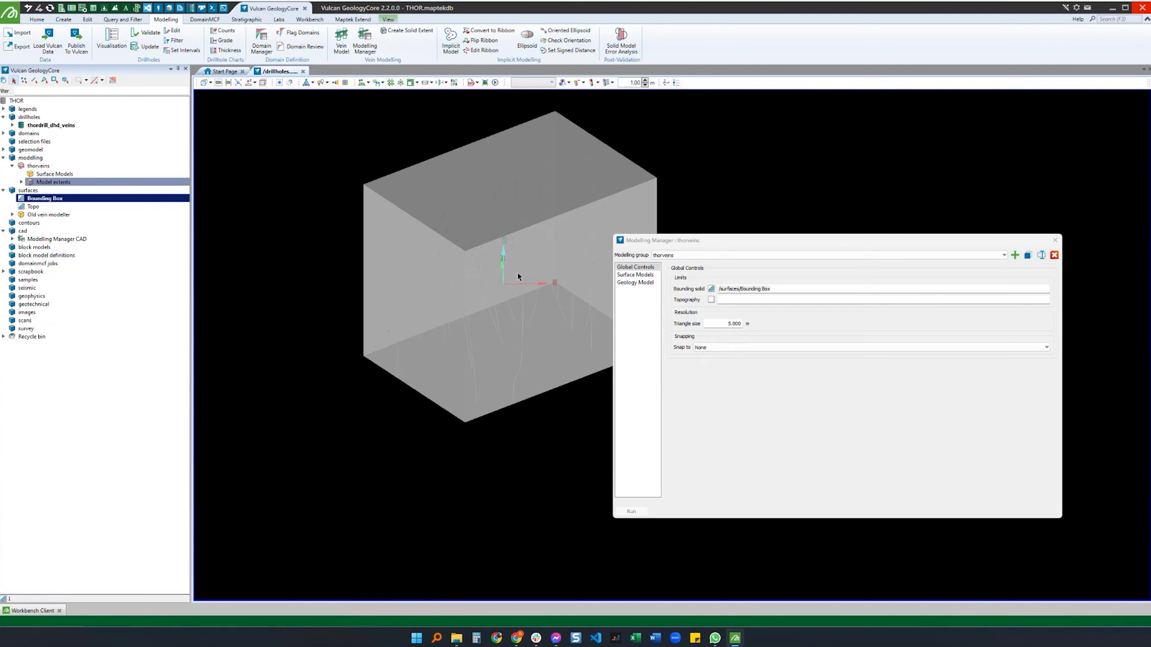
left_click(205, 19)
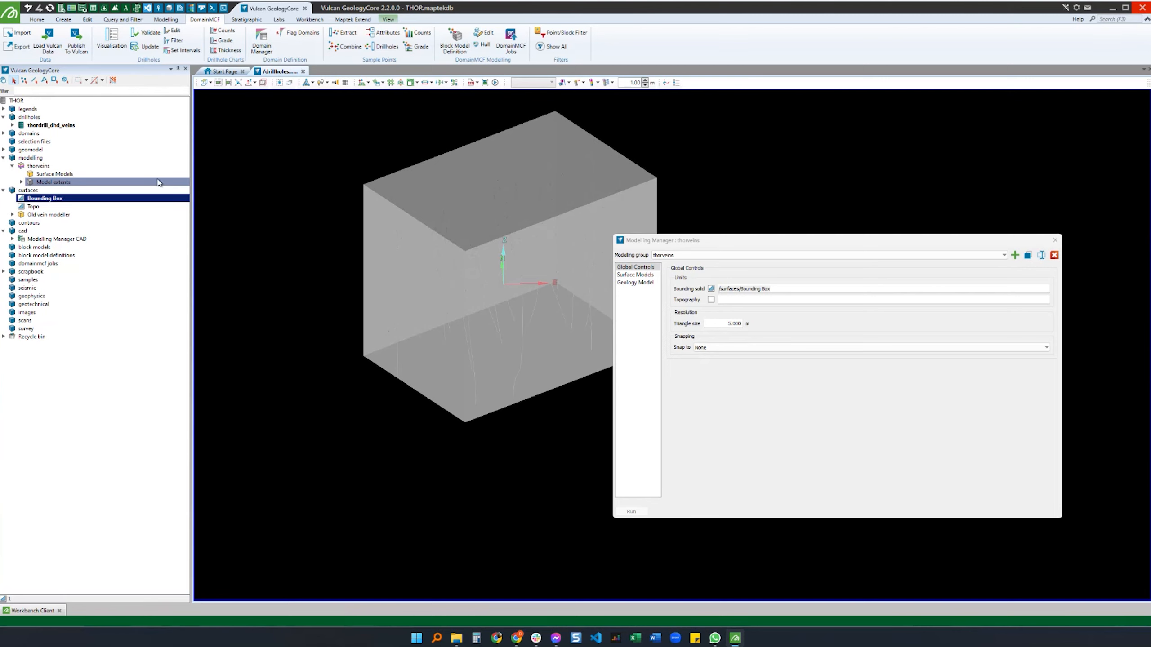
middle_click(58, 200)
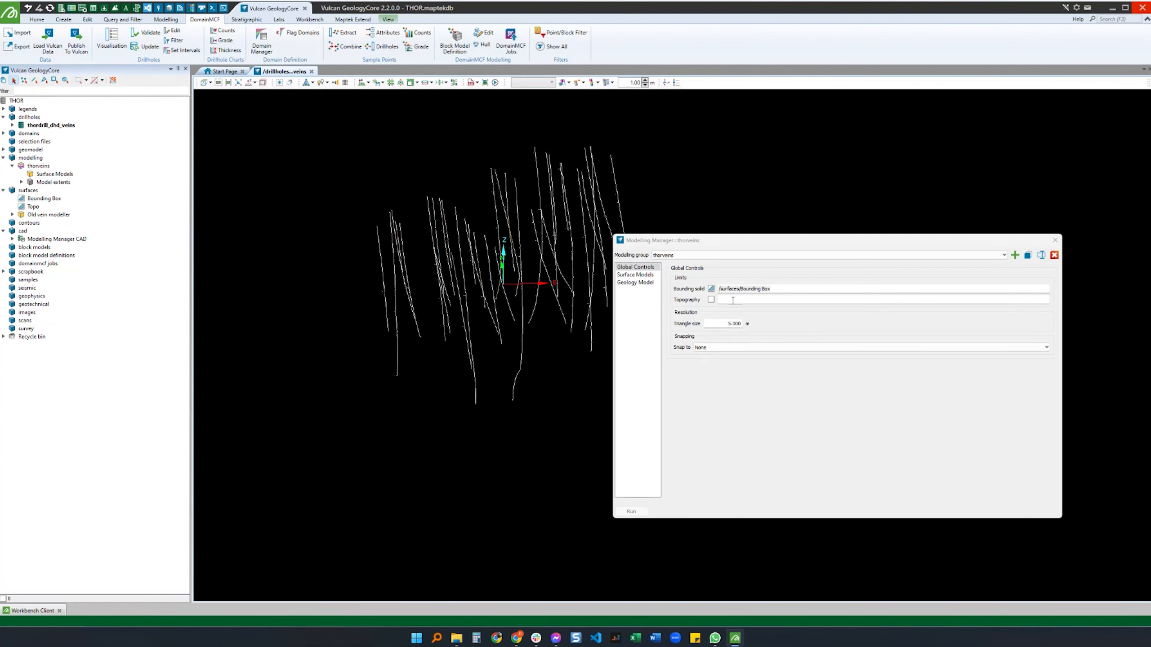
Step: Assign the Topo surface as the modelling group's topography limit and set snapping to Drillholes only
left_click(752, 299)
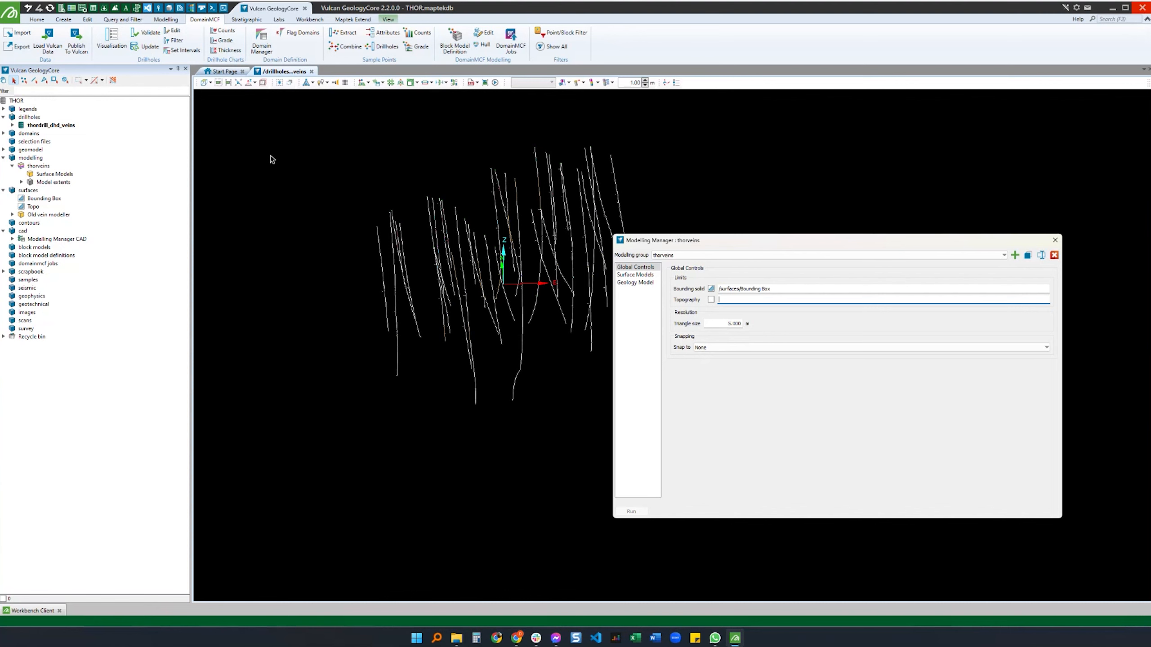
left_click_drag(33, 207, 737, 301)
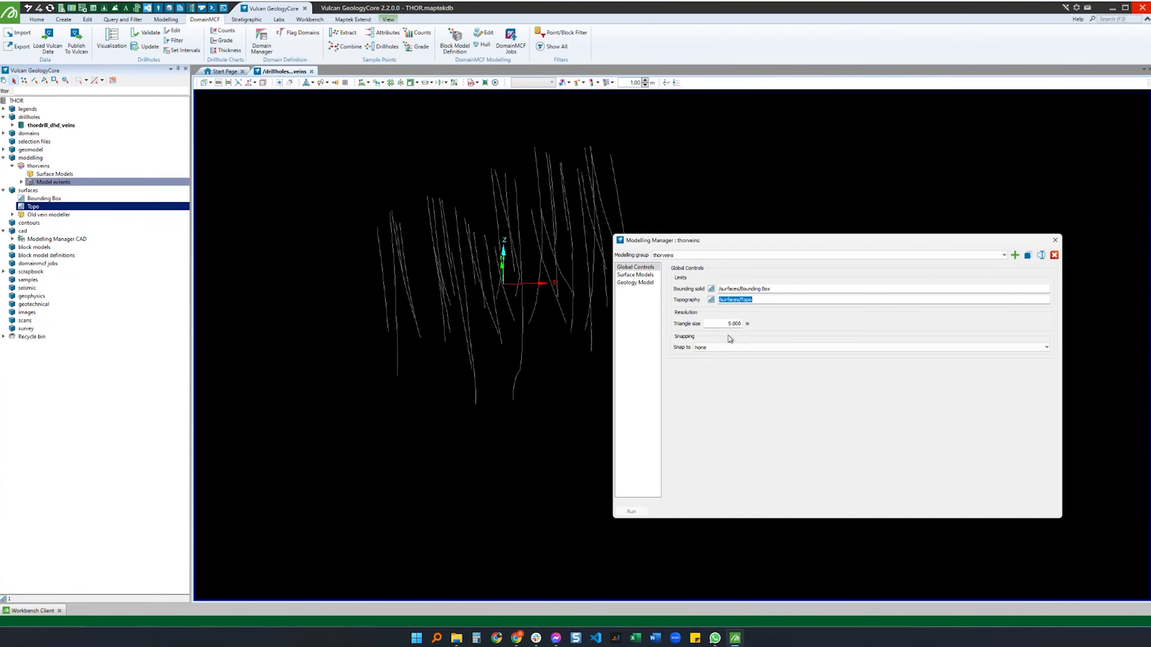
left_click_drag(705, 240, 643, 200)
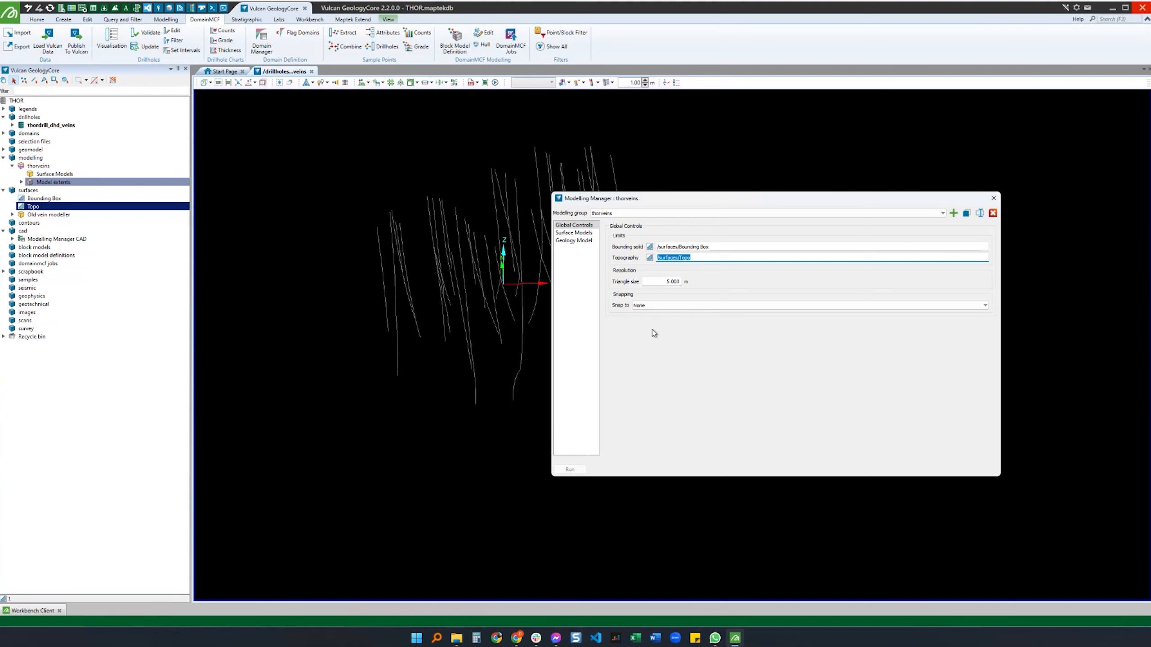
left_click(979, 307)
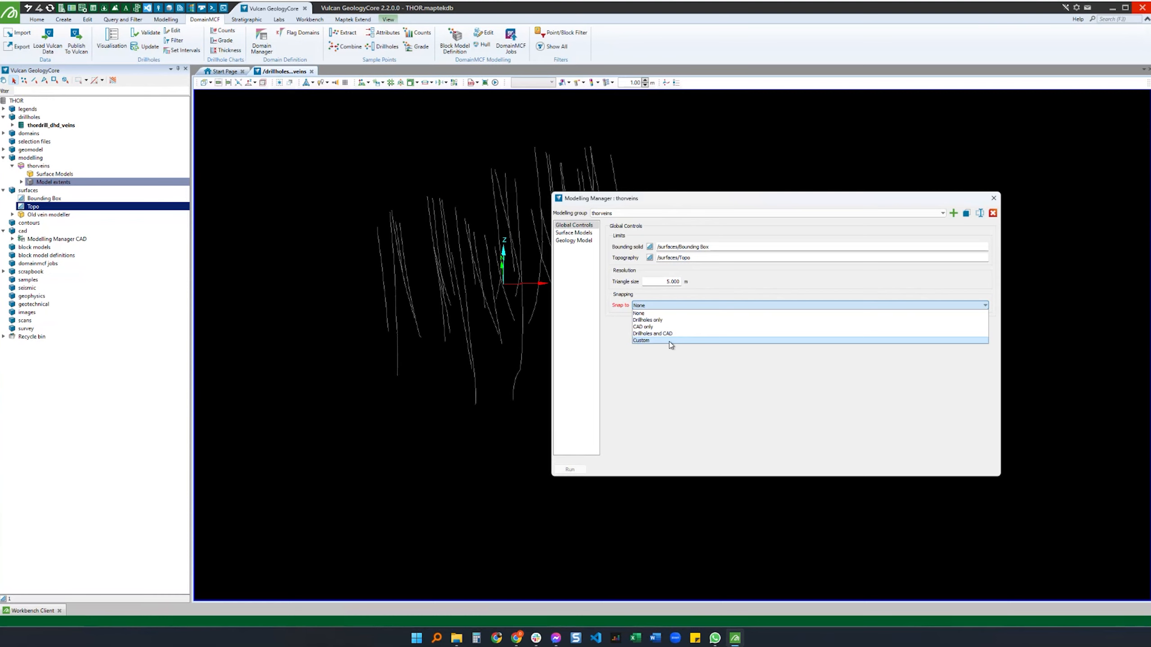
left_click(656, 319)
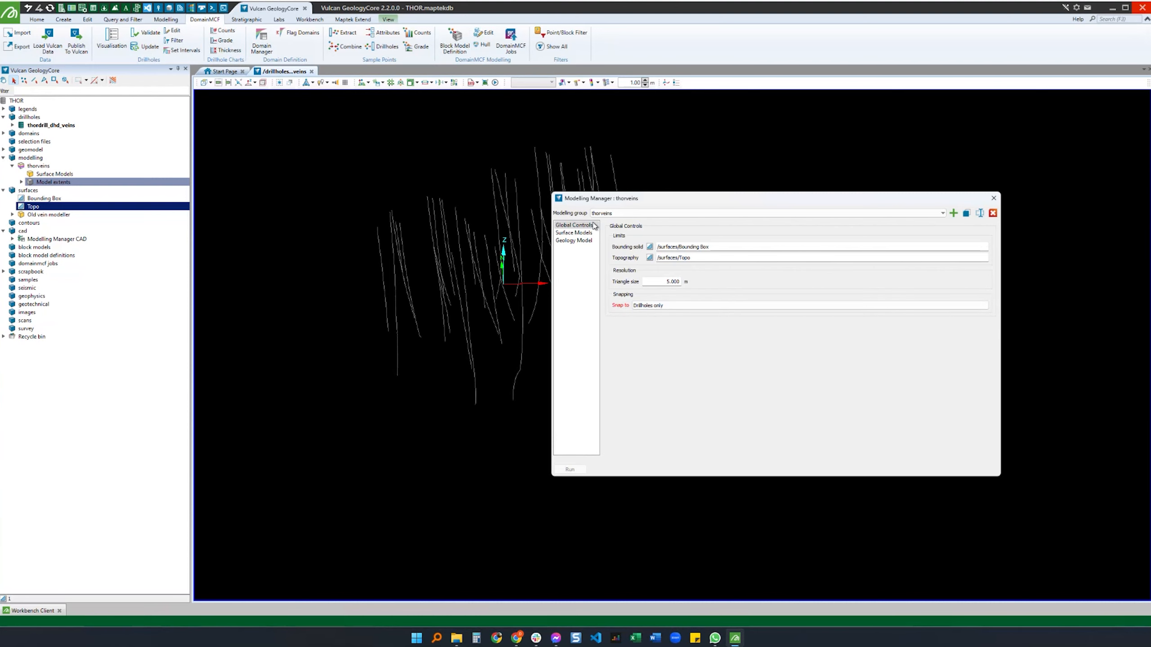
Step: Add a surface model of type Vein from the thorveins domain group, modelling only the DYKE domain
left_click(574, 232)
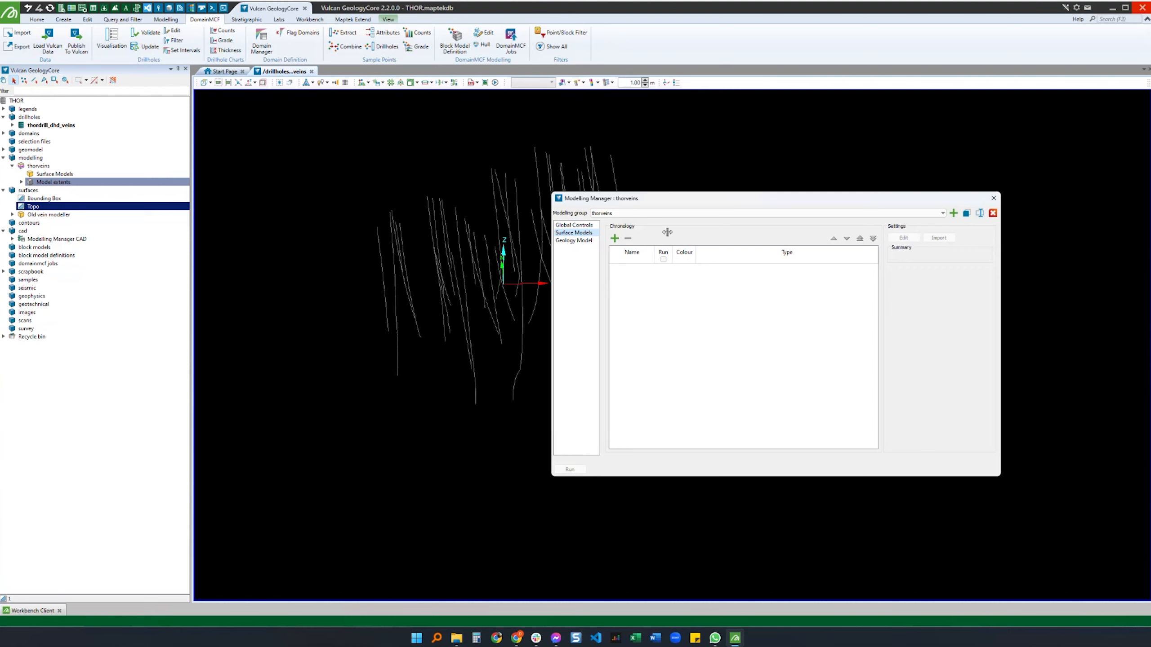
left_click(615, 239)
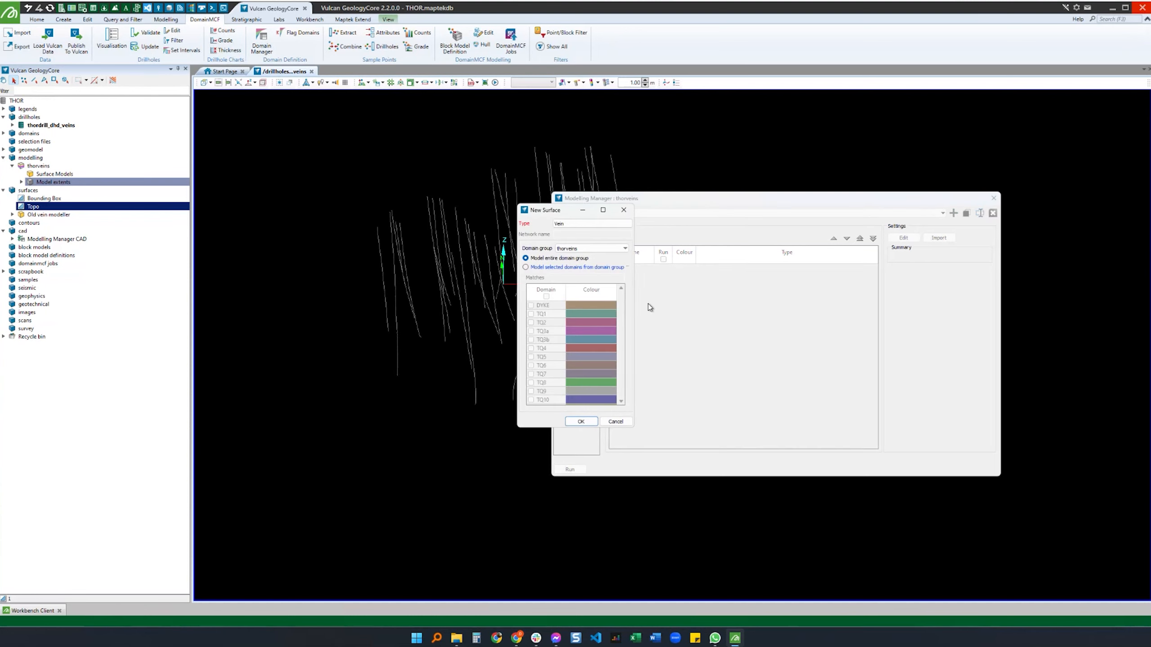
left_click(608, 226)
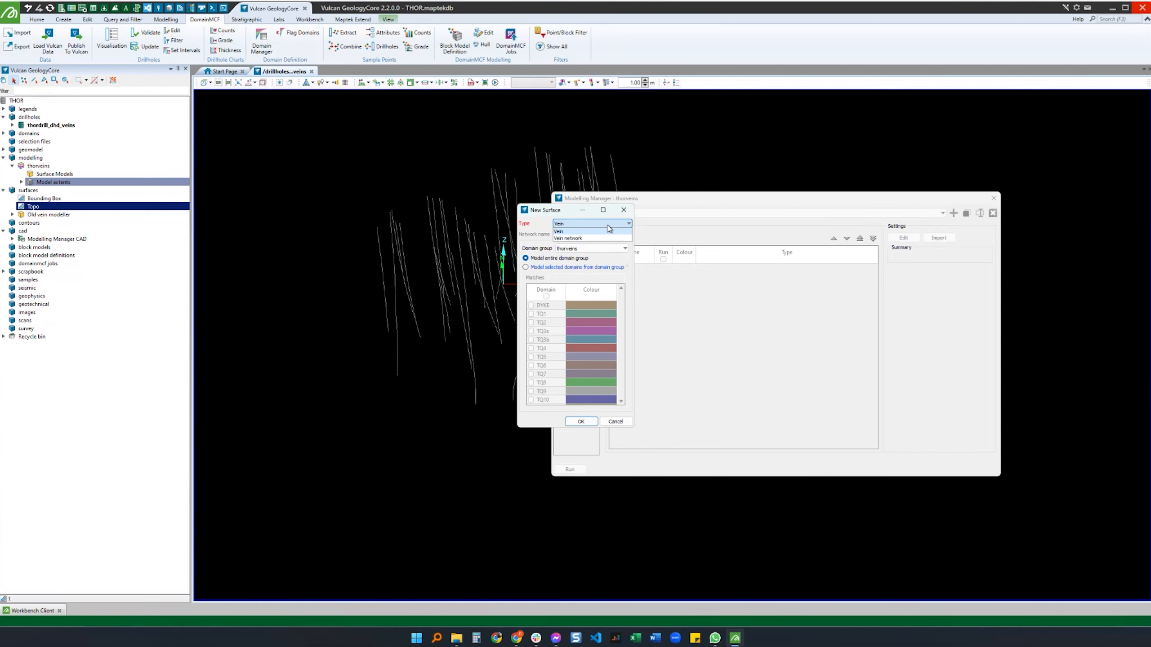
left_click(539, 232)
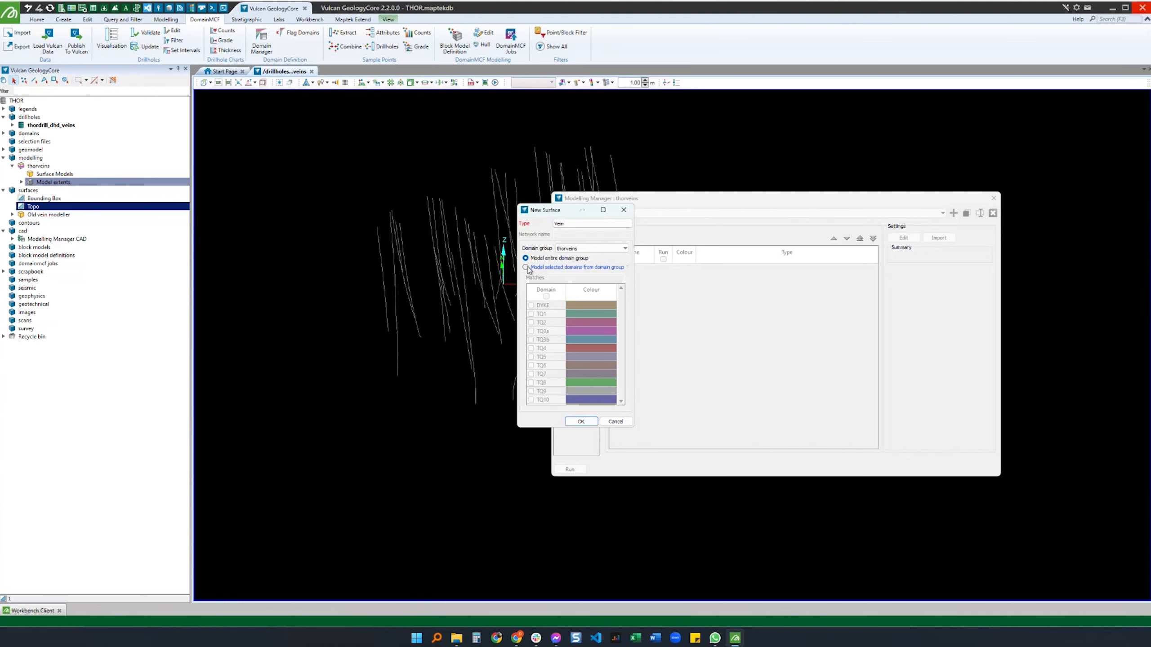
left_click(575, 249)
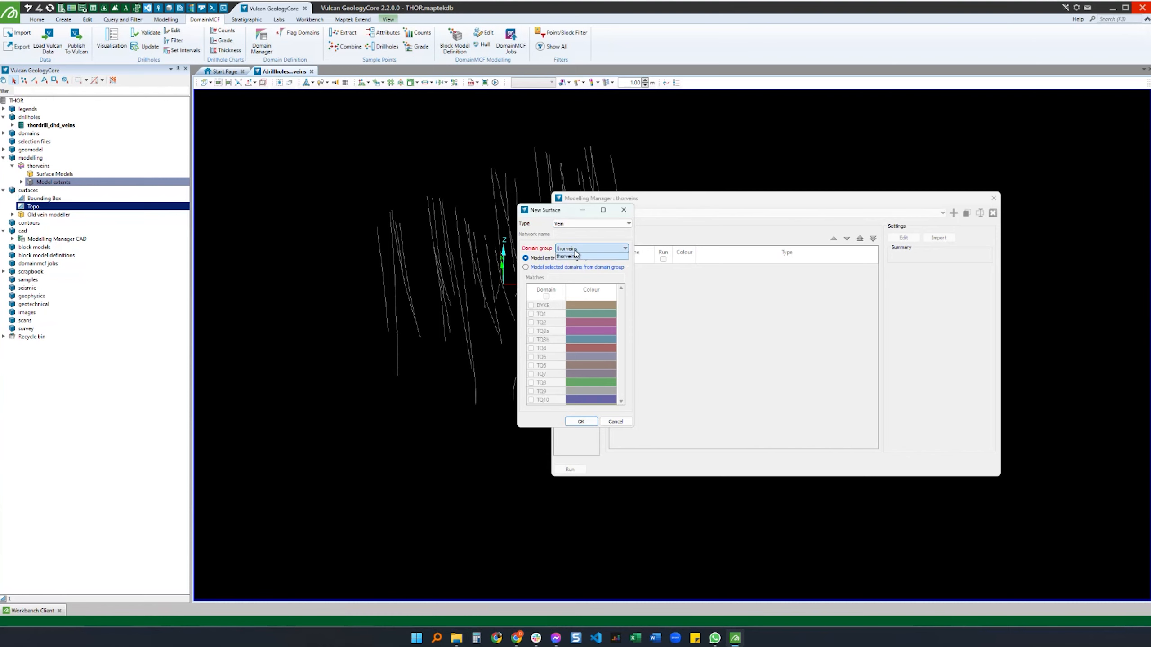
left_click(576, 254)
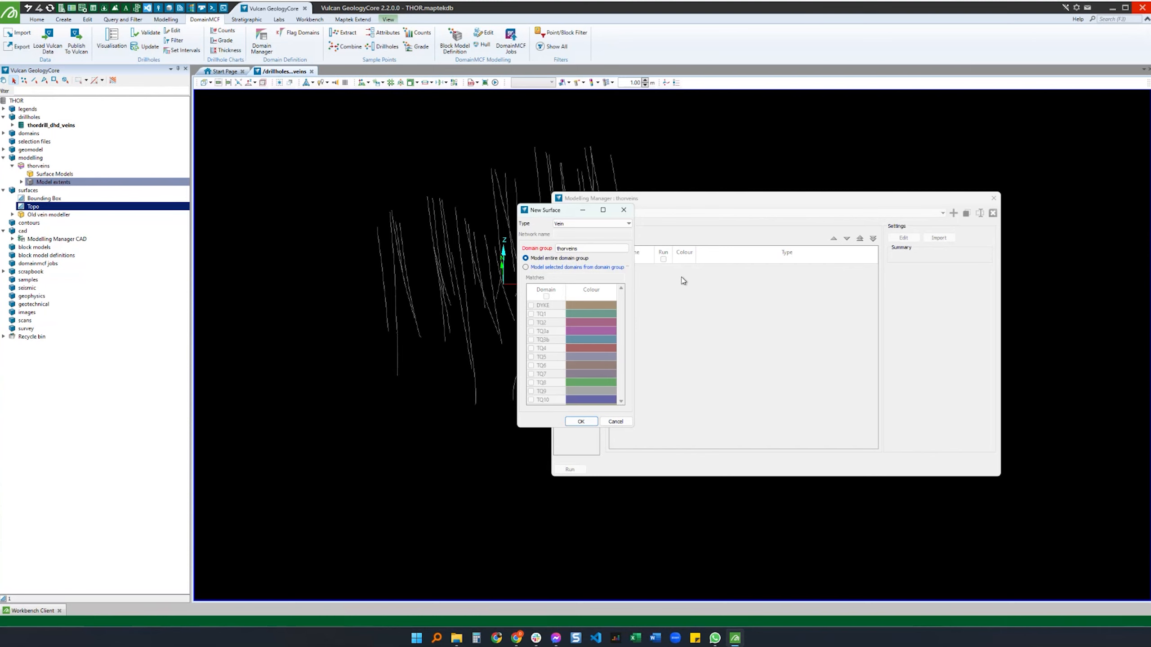
left_click(525, 267)
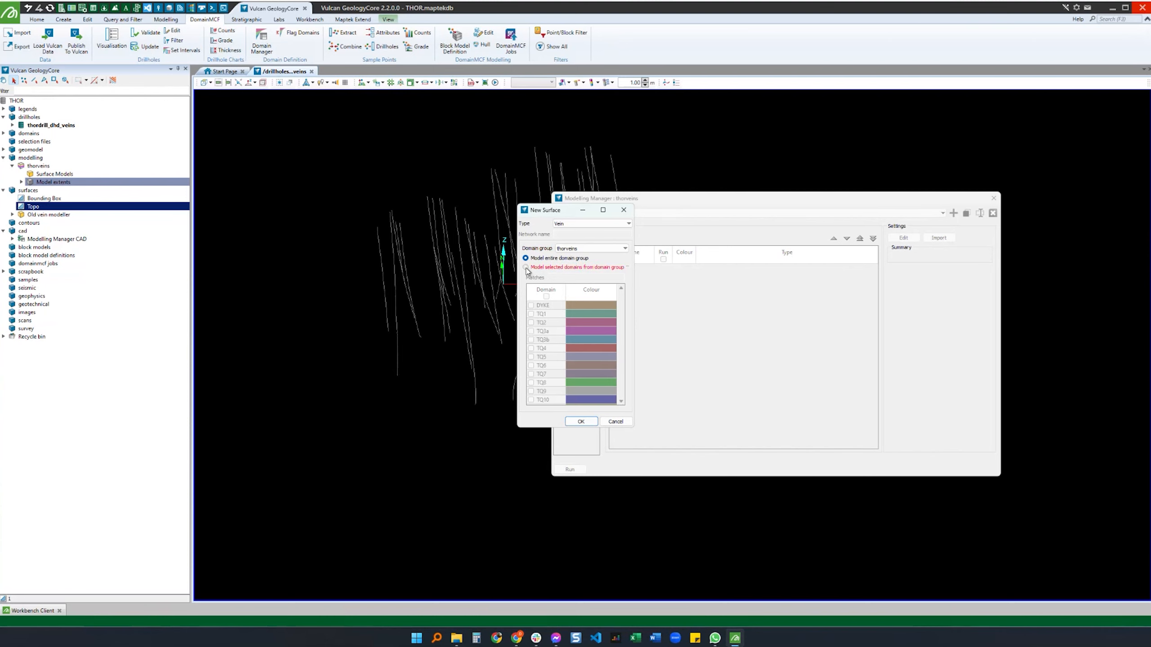
left_click(531, 305)
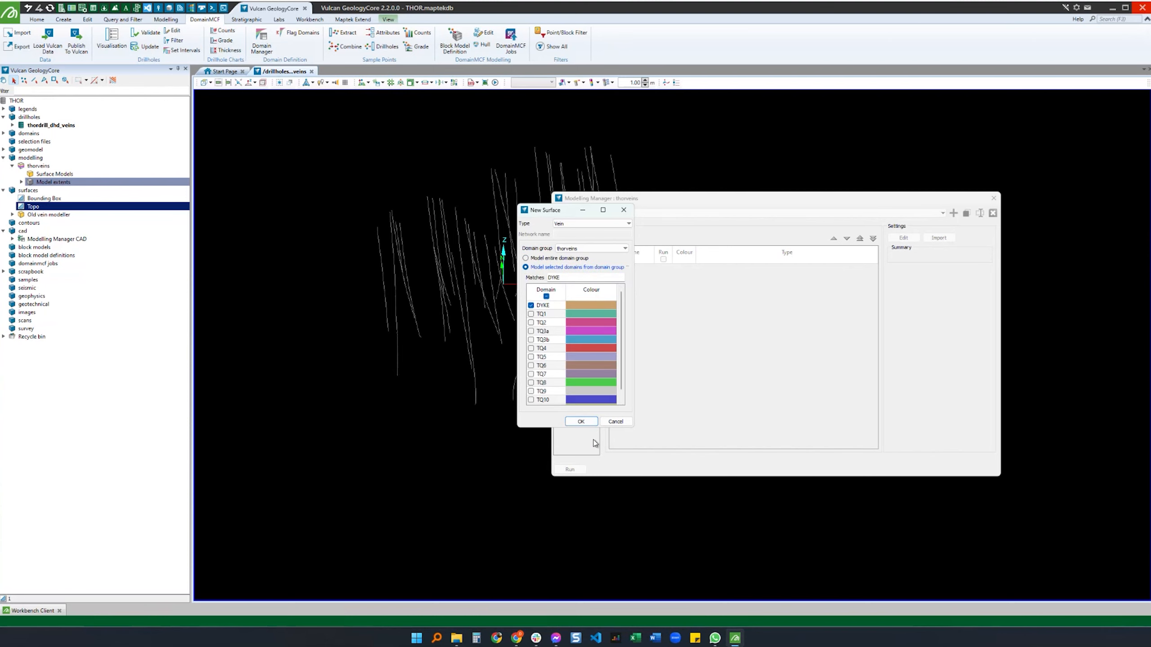
left_click(582, 422)
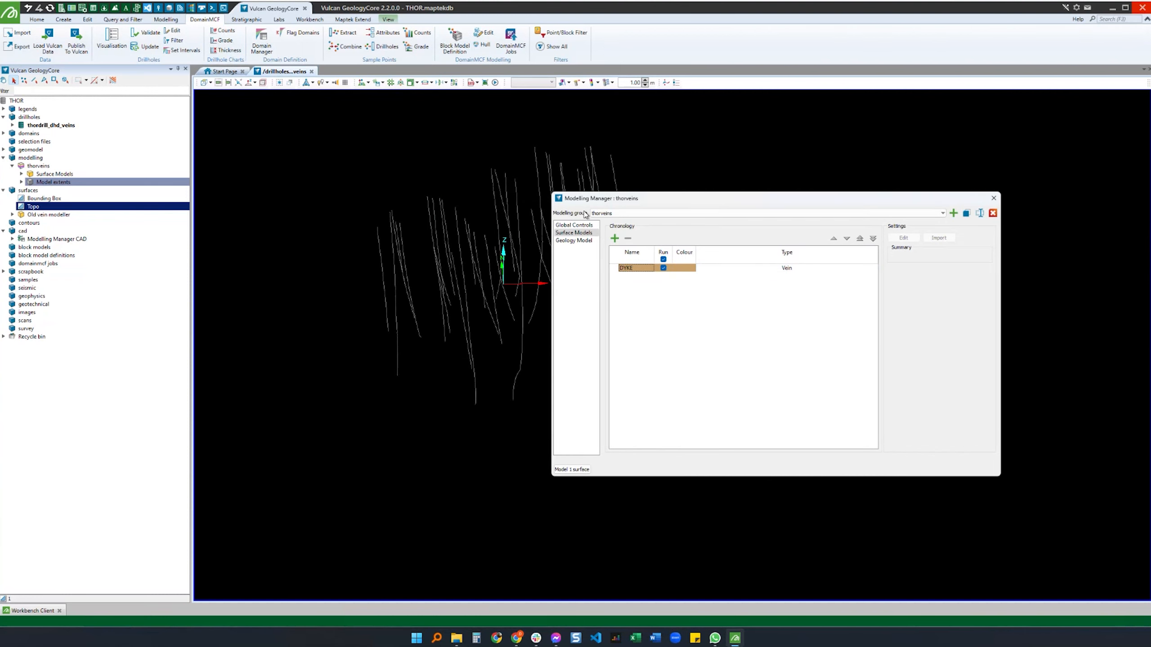
Step: Add a vein network named veins using all thorveins domains except DYKE, TQ3a and TQ3b, and expand it in the chronology
left_click(615, 238)
left_click(584, 223)
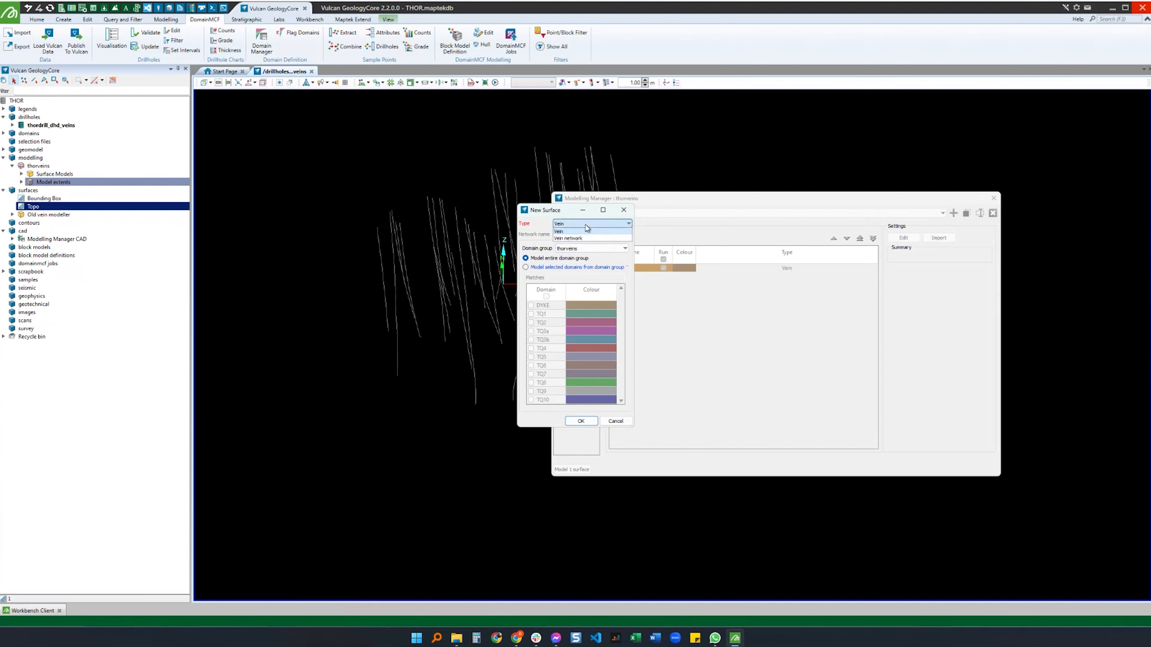
left_click(578, 238)
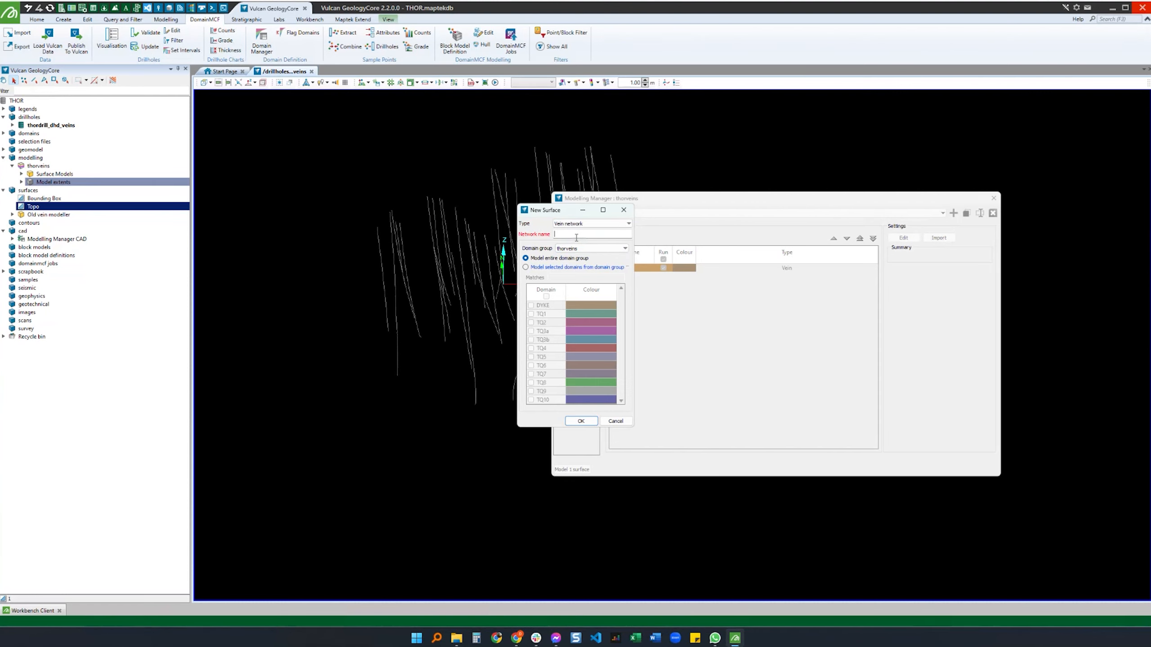
type("veins")
left_click(526, 267)
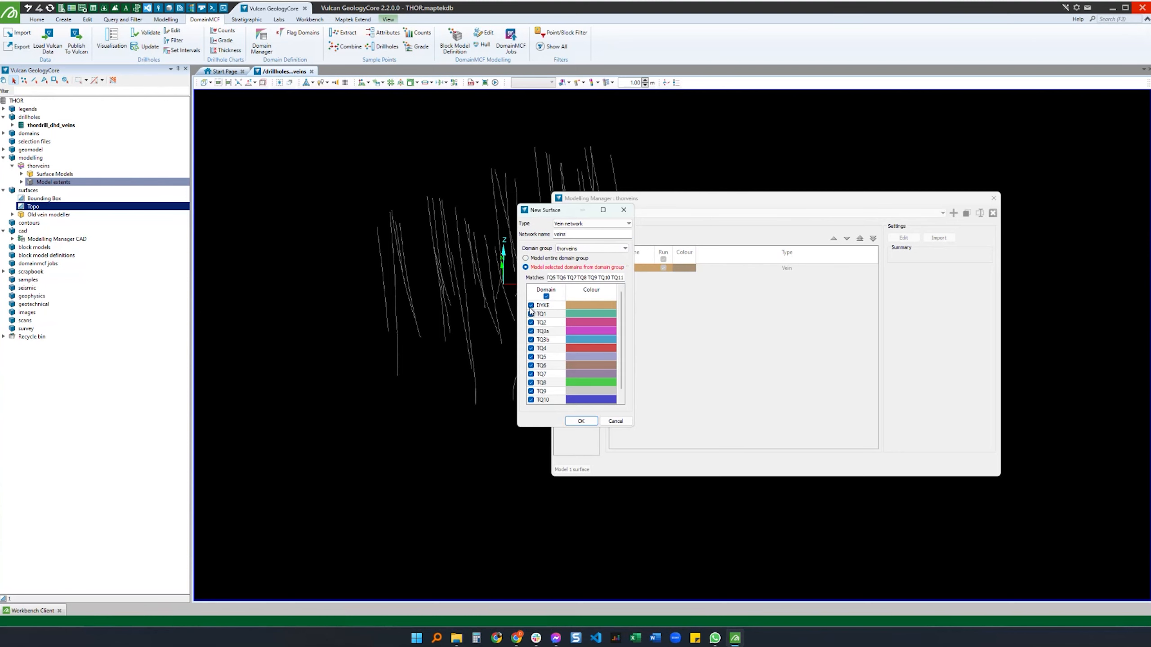
left_click(531, 306)
left_click(530, 331)
left_click(581, 421)
left_click(615, 276)
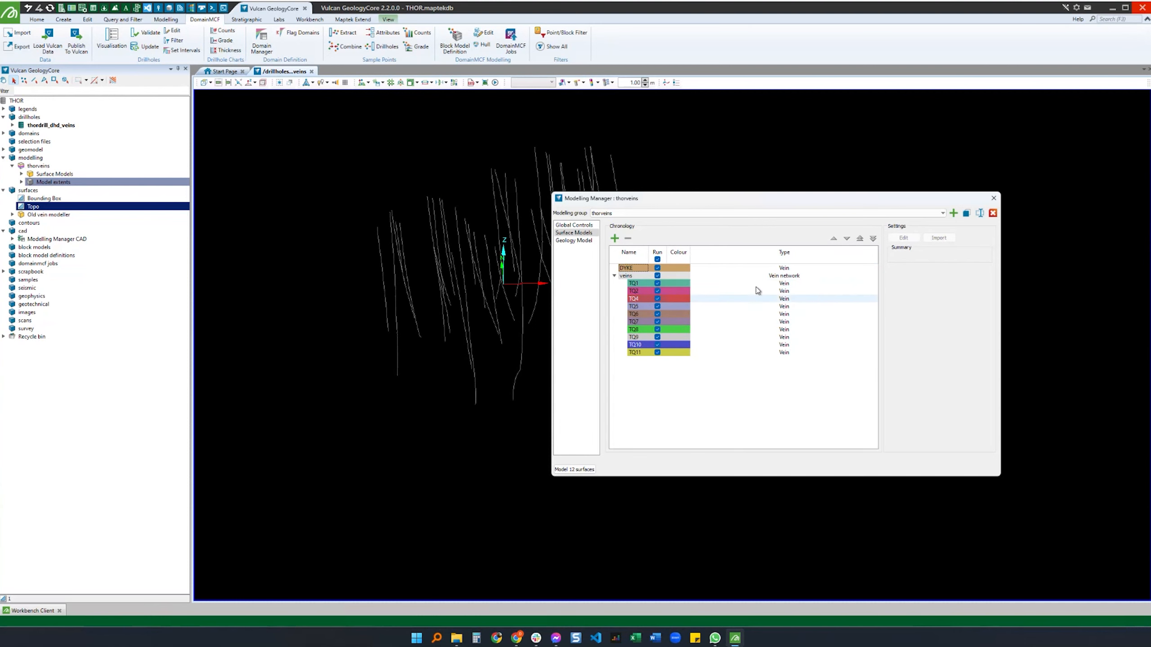
Step: Add a second vein network named TQ3 containing only the TQ3a and TQ3b domains
left_click(614, 239)
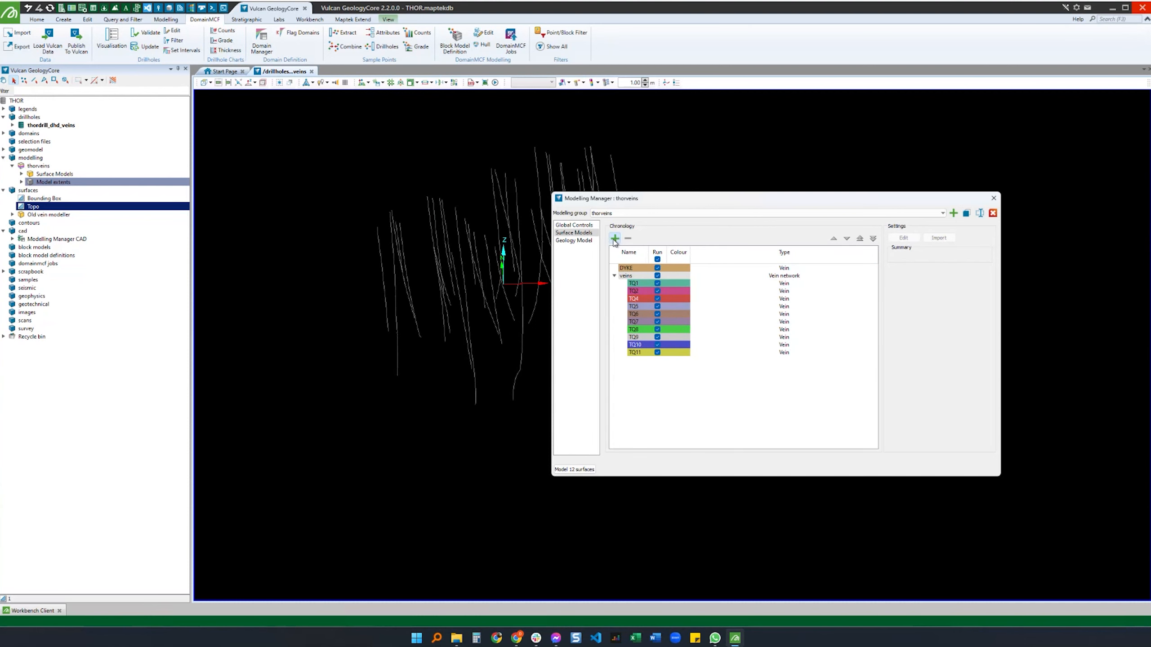
left_click(567, 224)
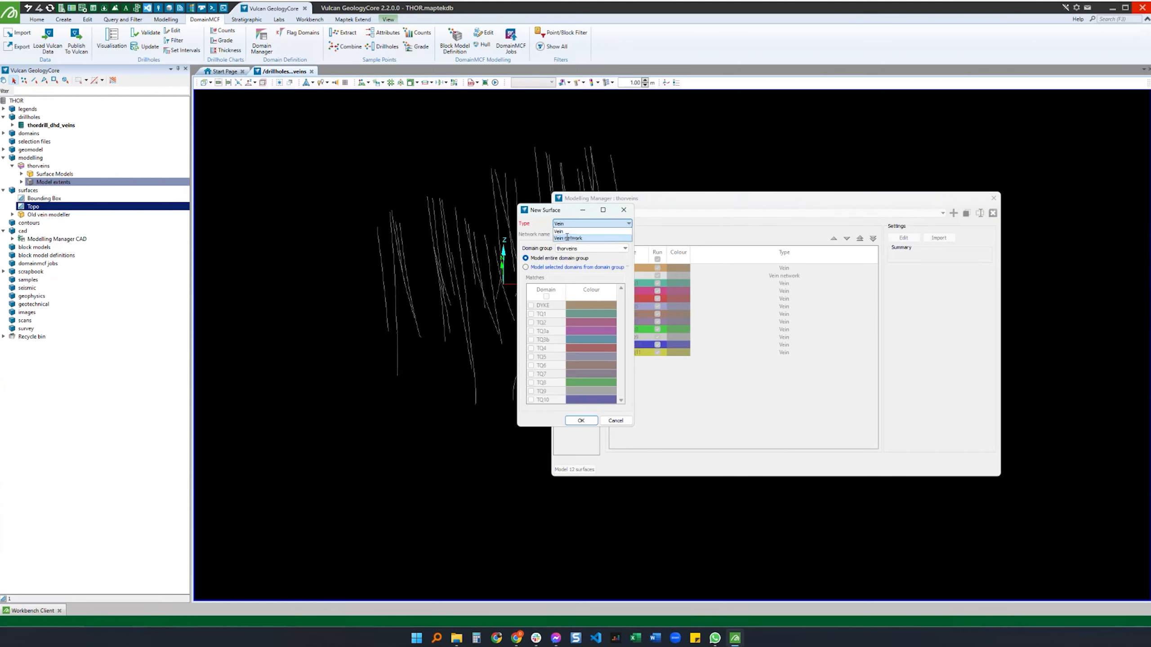
left_click(567, 237)
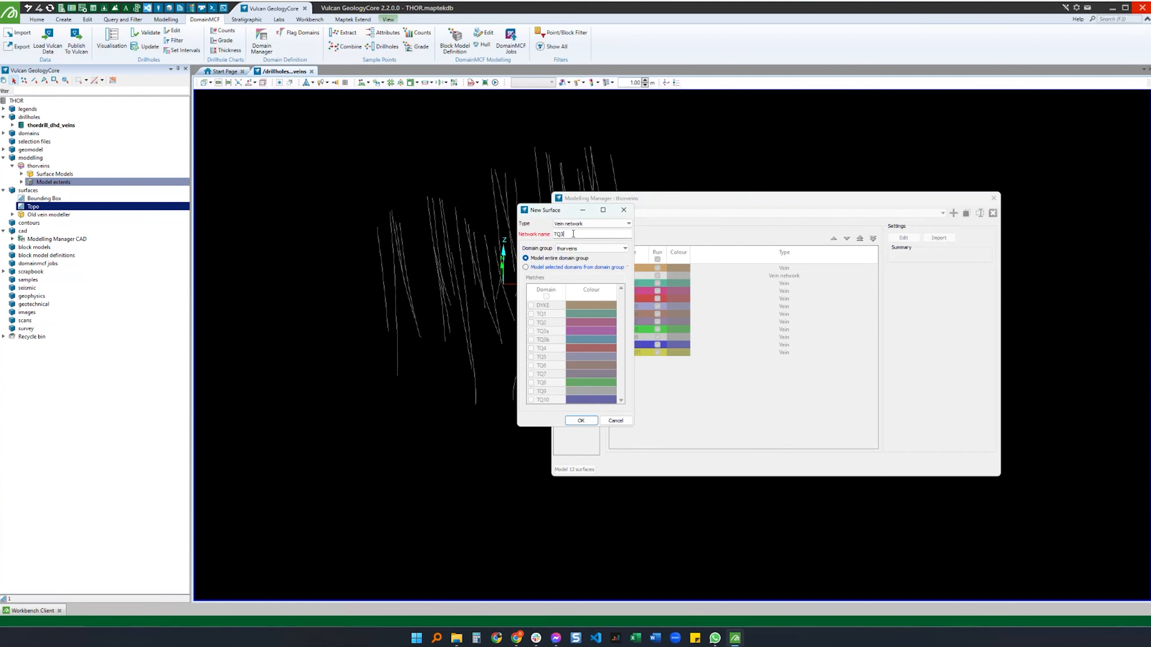
left_click(526, 267)
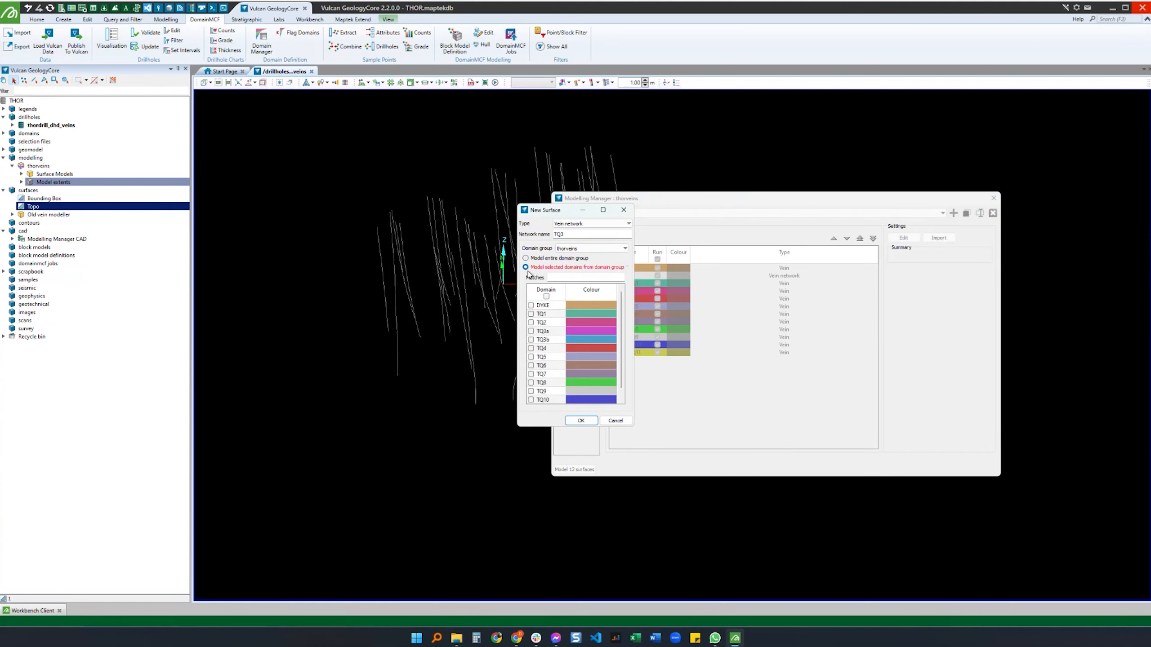
left_click(531, 331)
left_click(531, 340)
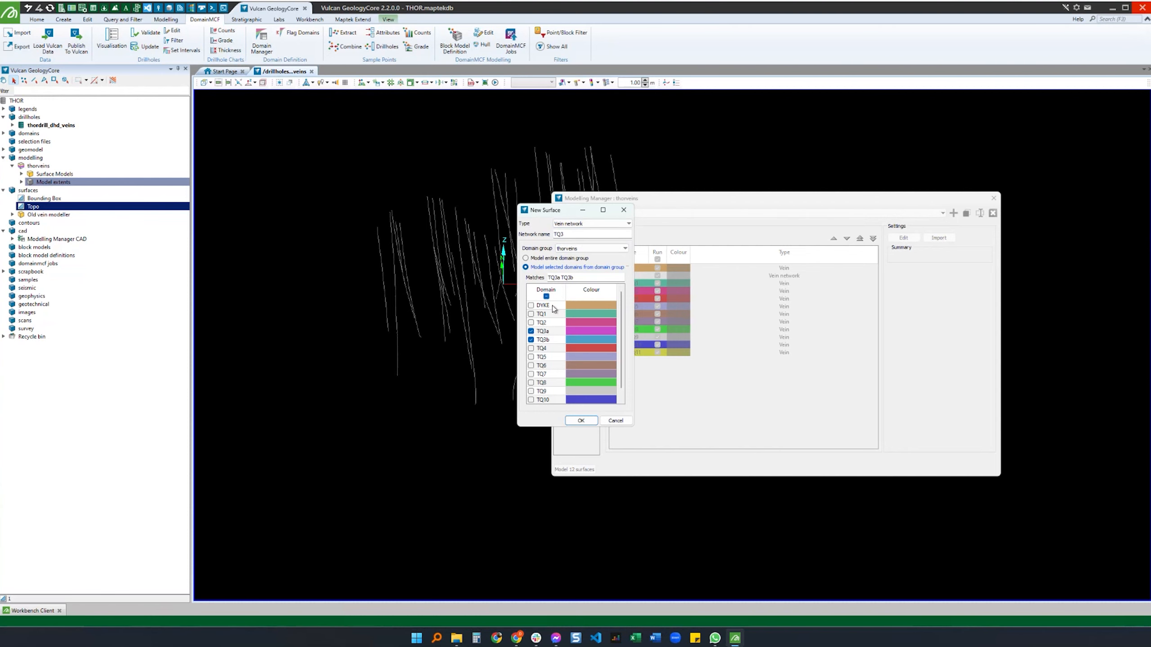
left_click(580, 421)
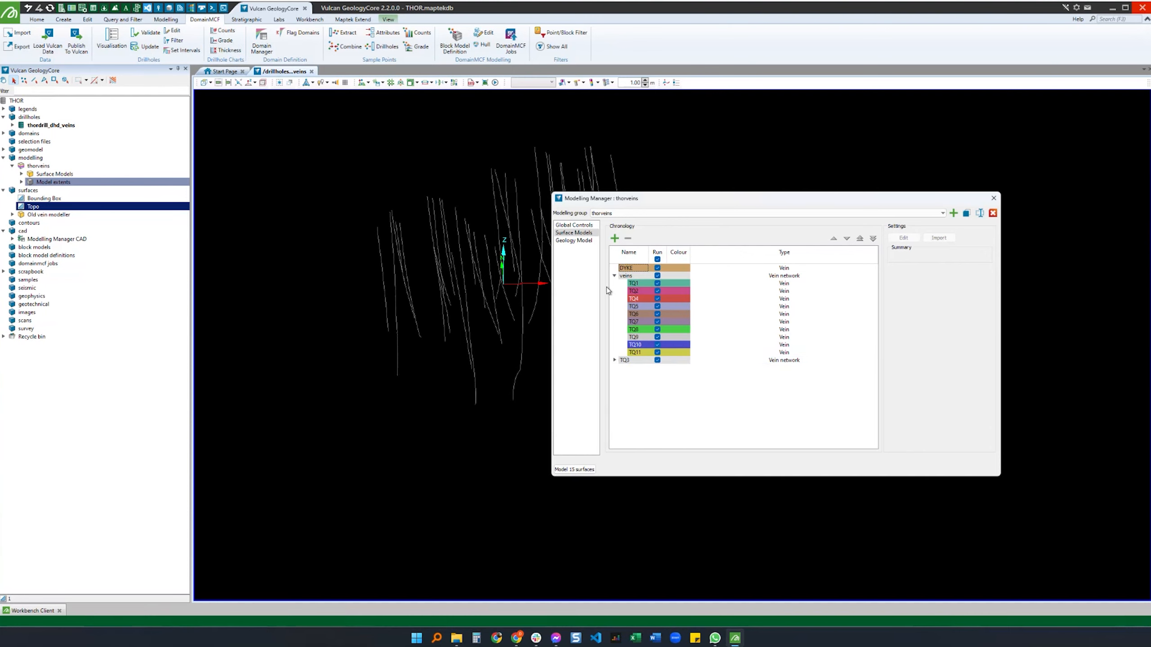
Step: Nest the TQ3 vein network inside the veins network in the surface model chronology
left_click(614, 276)
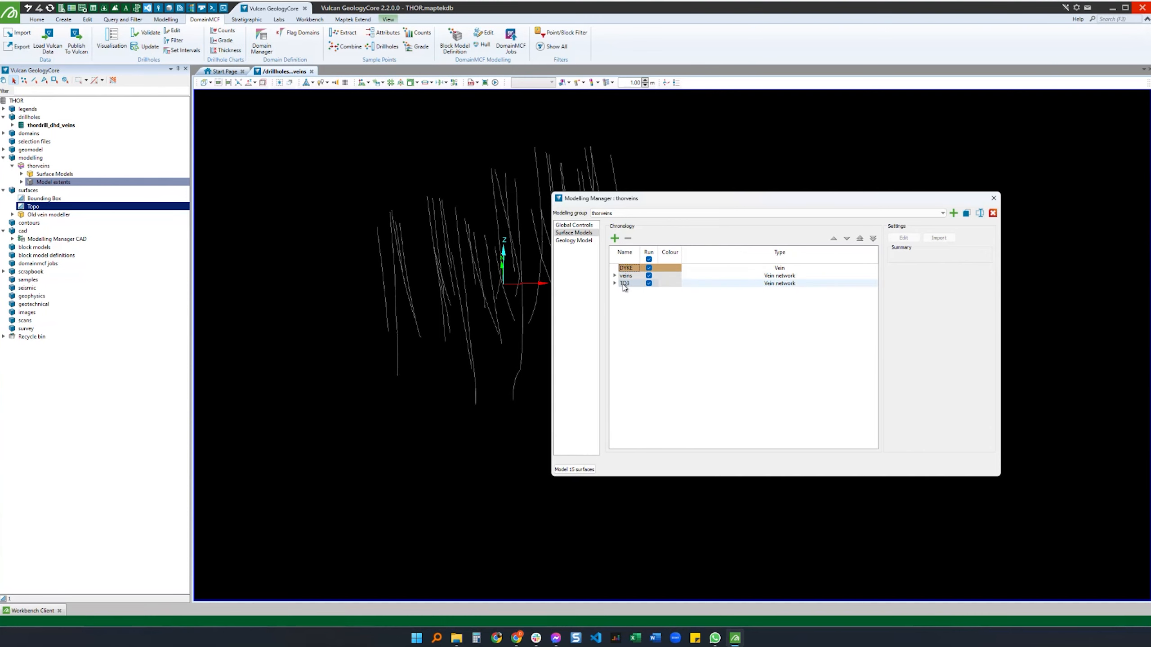
left_click(627, 286)
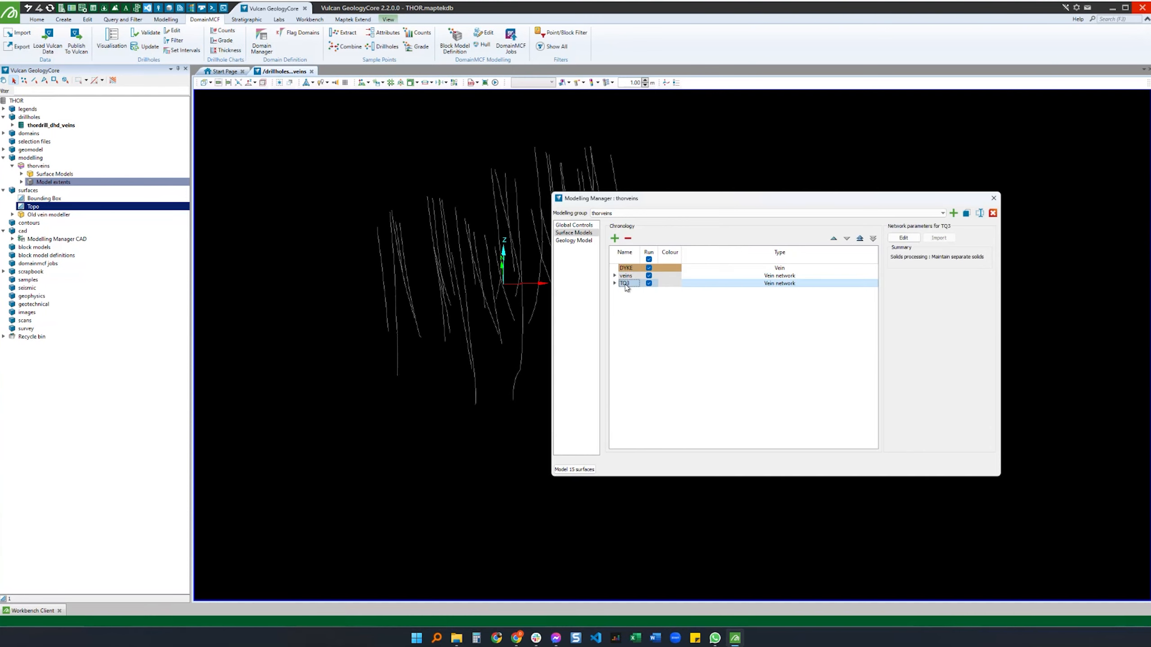
left_click_drag(626, 287, 627, 279)
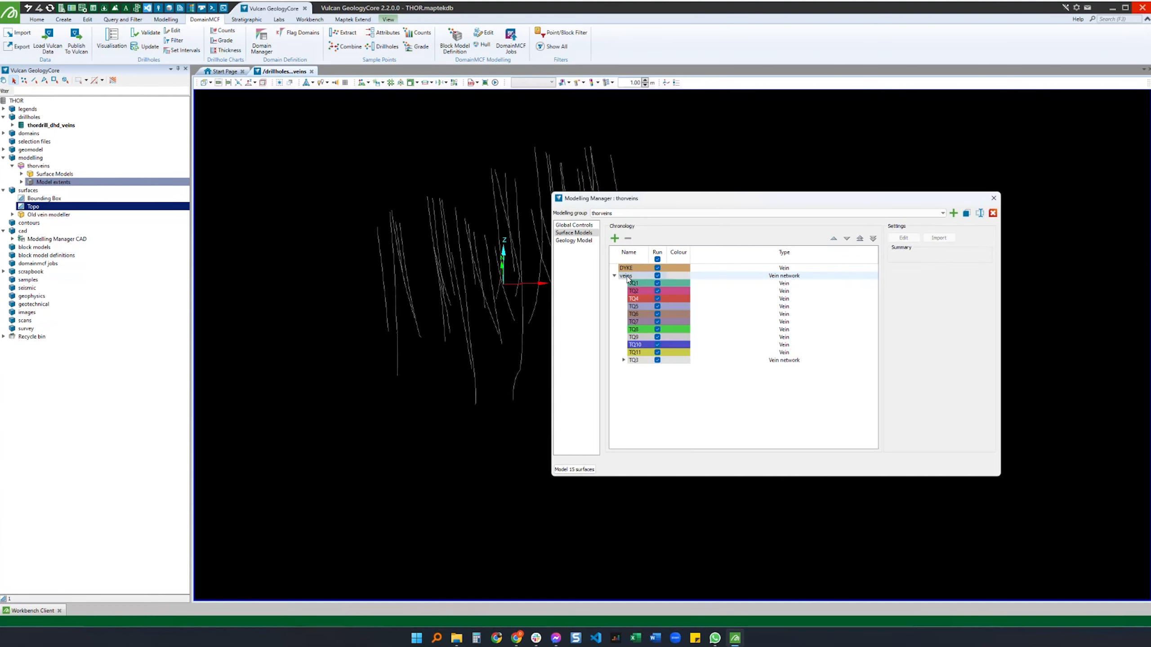
left_click(623, 360)
left_click(624, 360)
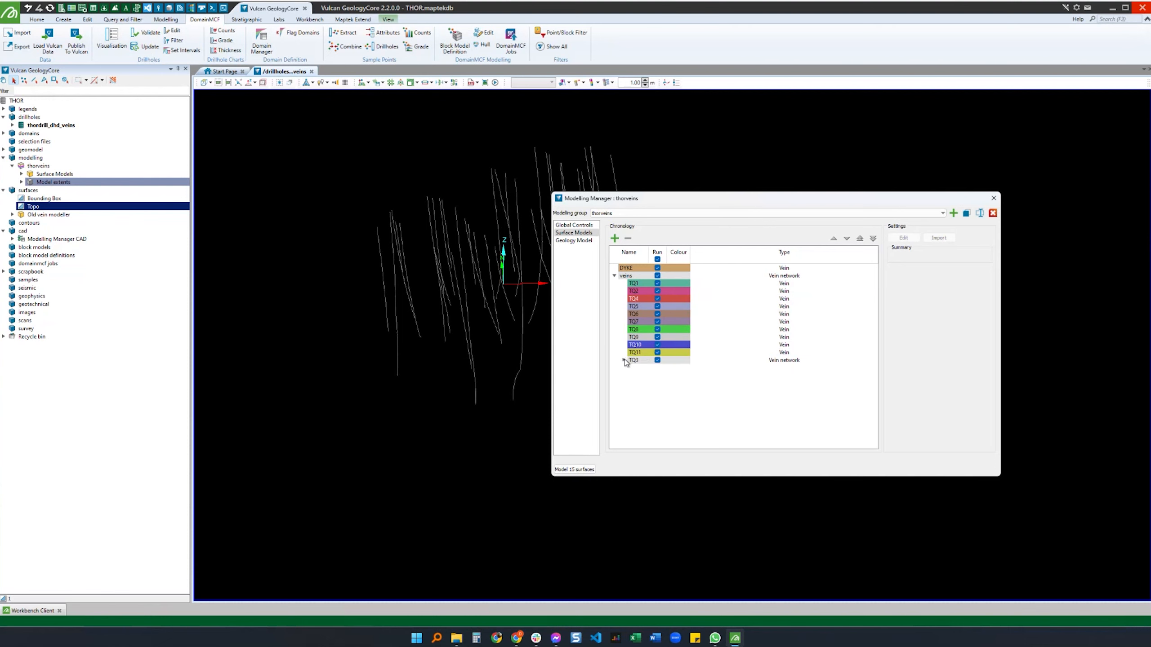
Step: Move the TQ3 network up the chronology so it sits between TQ2 and TQ4, and expand it to show its veins
left_click(640, 361)
left_click(834, 239)
left_click(834, 239)
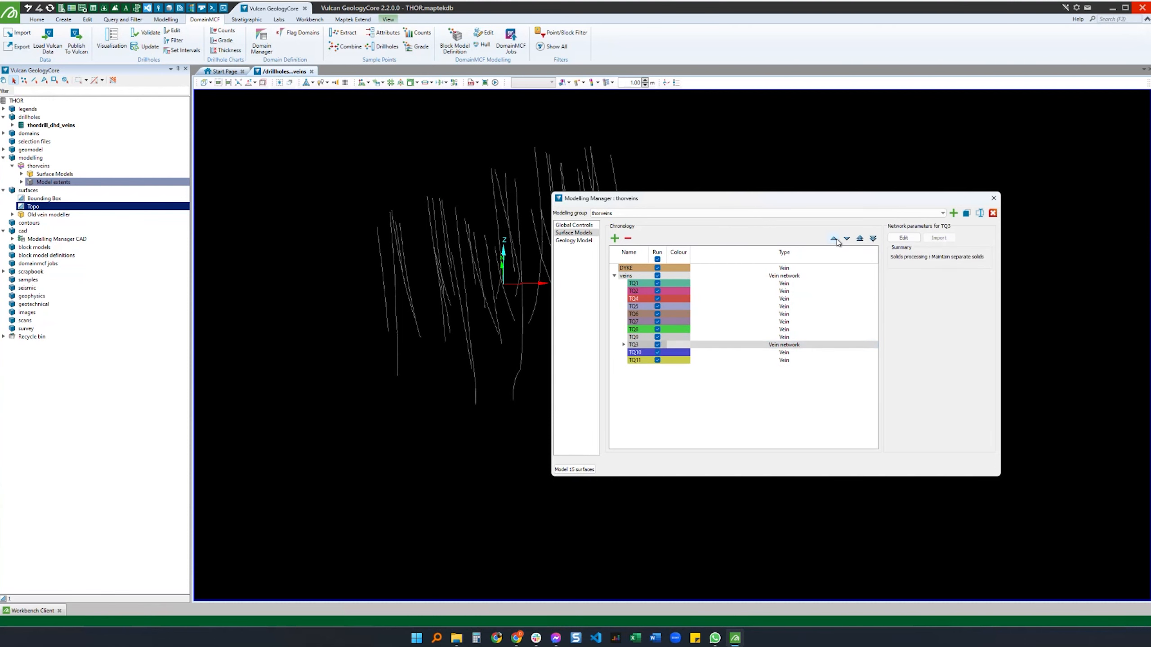
left_click(834, 238)
left_click(834, 239)
left_click(834, 238)
left_click(834, 239)
left_click(834, 238)
left_click(834, 239)
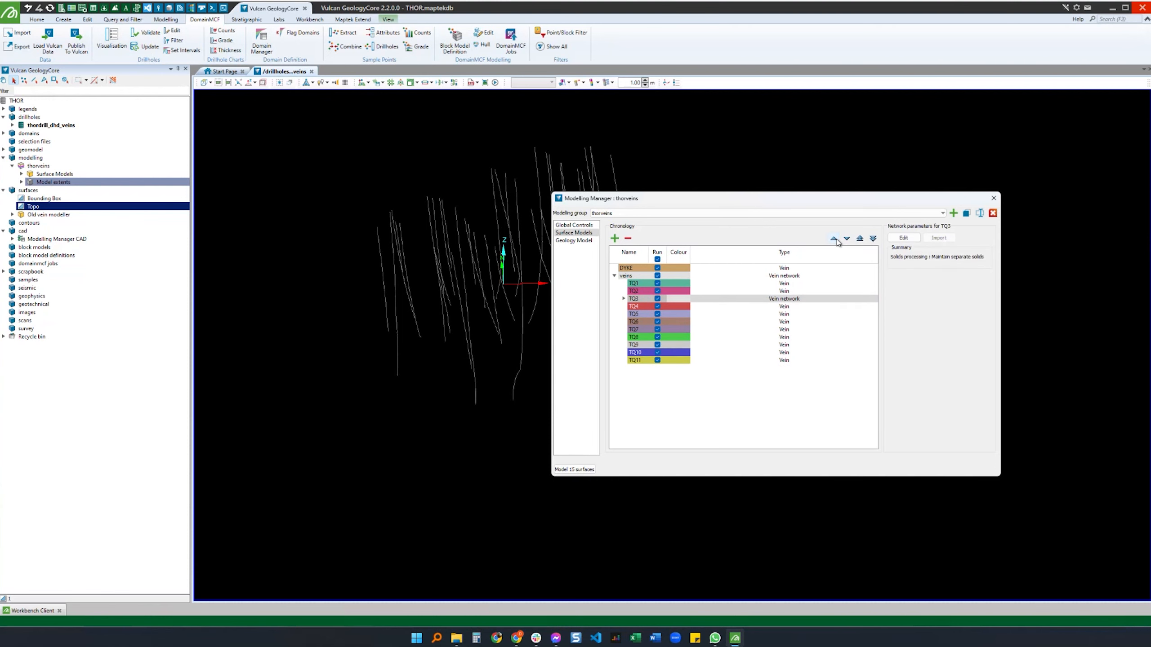
left_click(624, 298)
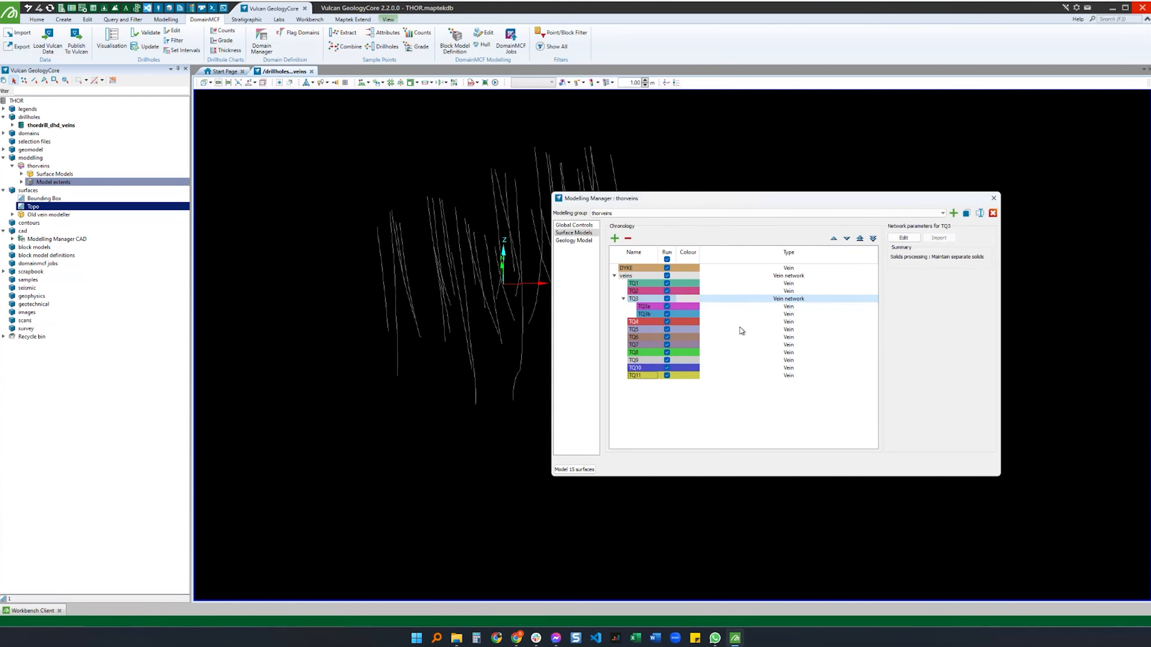
left_click(667, 345)
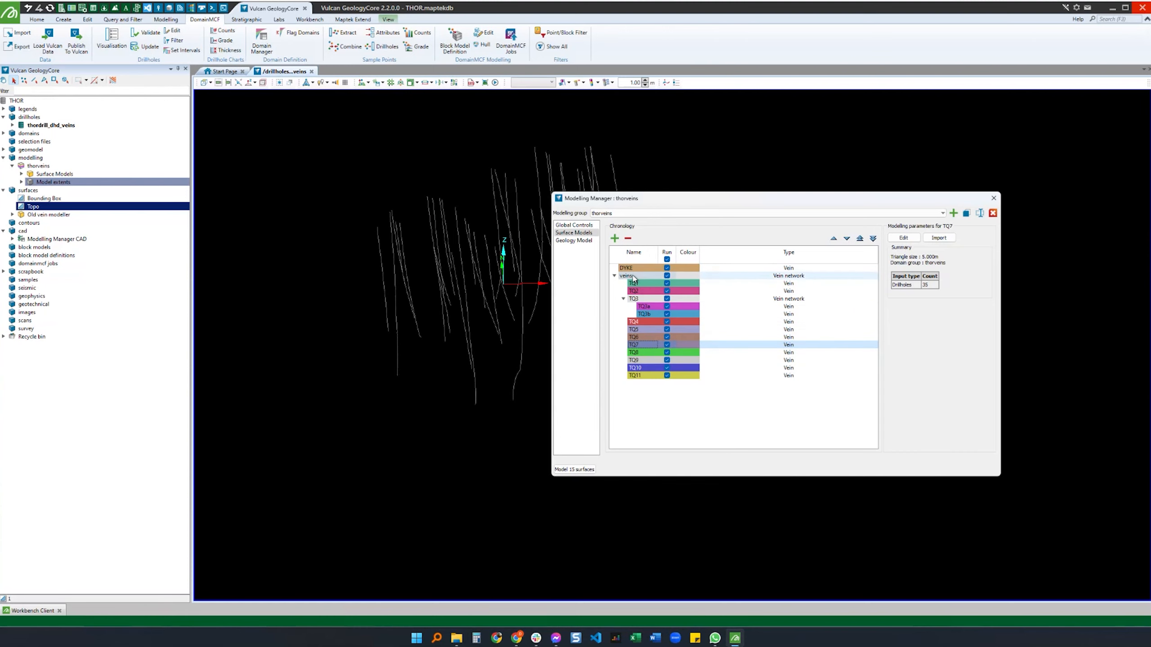
Step: Set the TQ3 network to merge to a single solid, with TQ3a truncating against TQ3b at the hanging wall
left_click(752, 300)
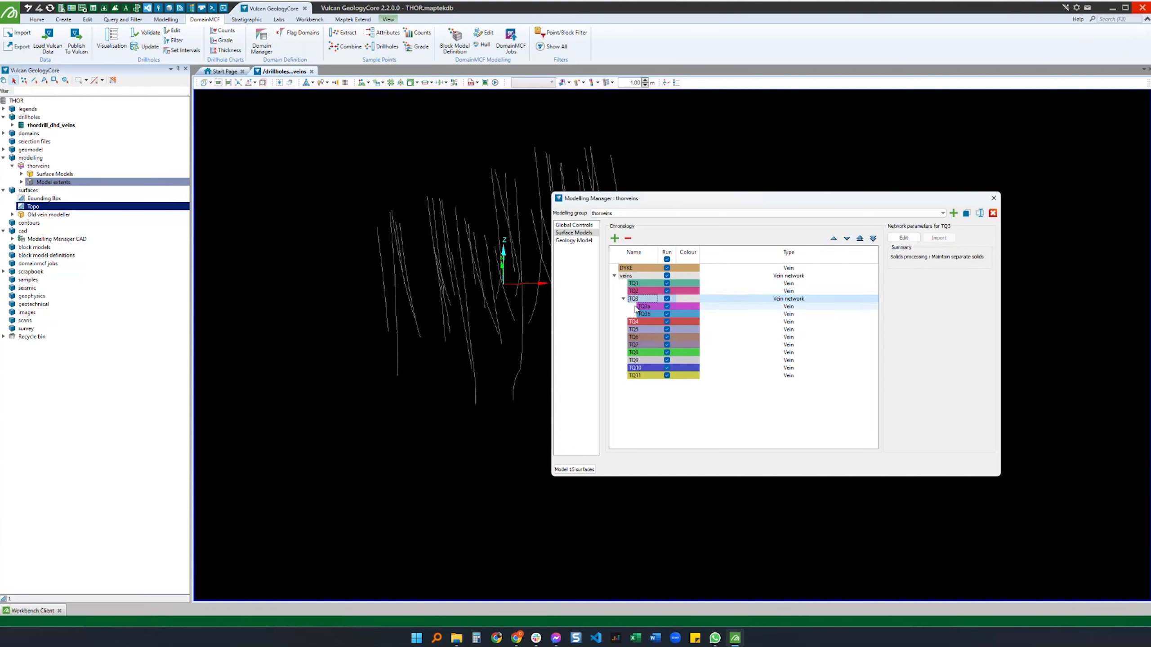
left_click(907, 238)
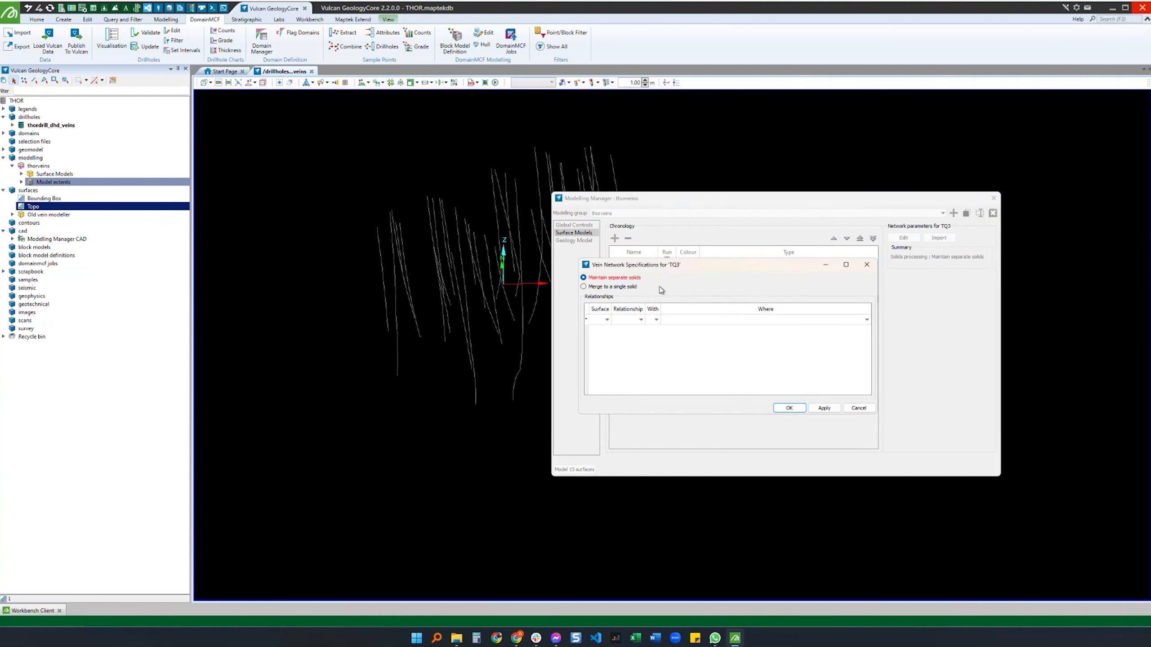
left_click_drag(629, 268, 636, 321)
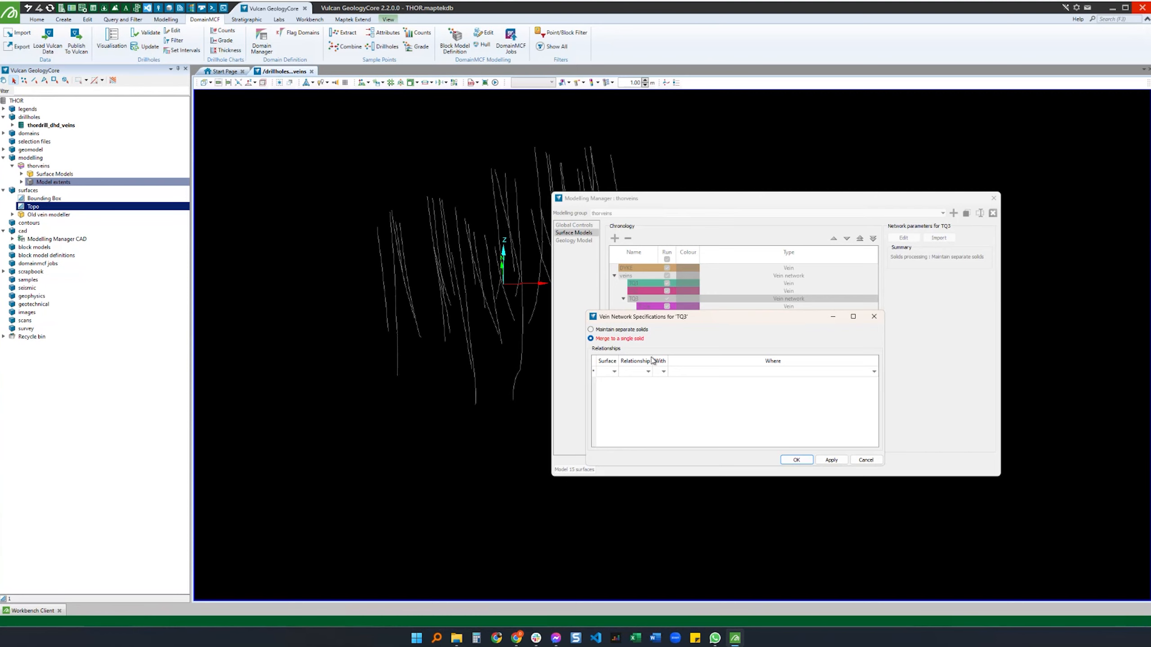
left_click(613, 371)
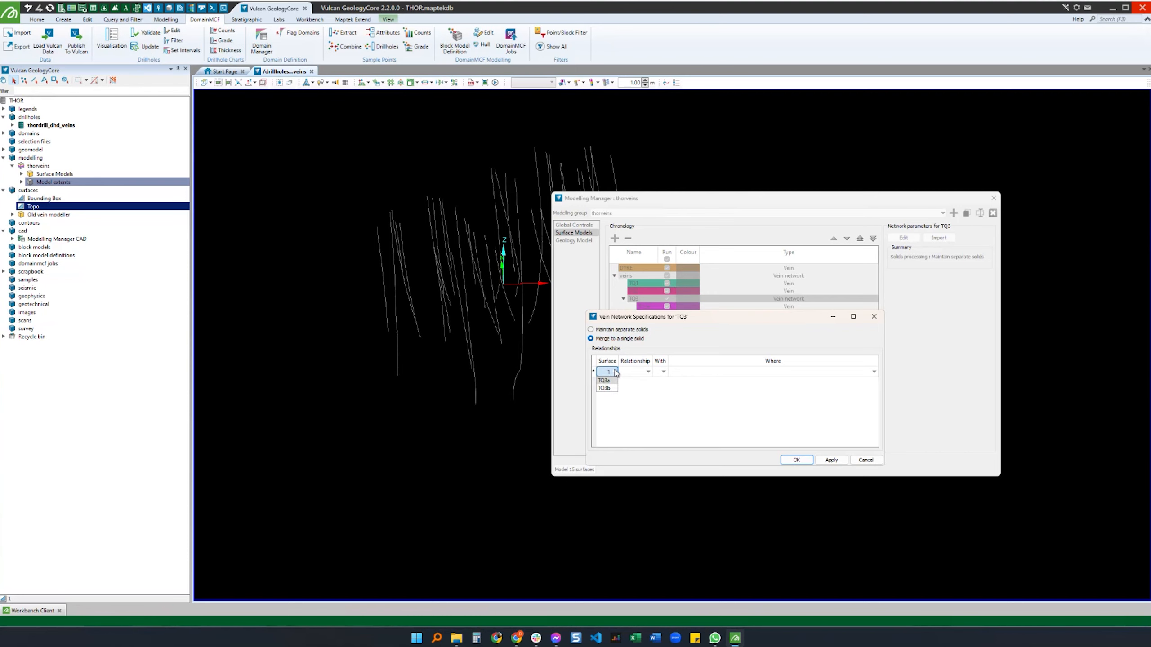
left_click(605, 380)
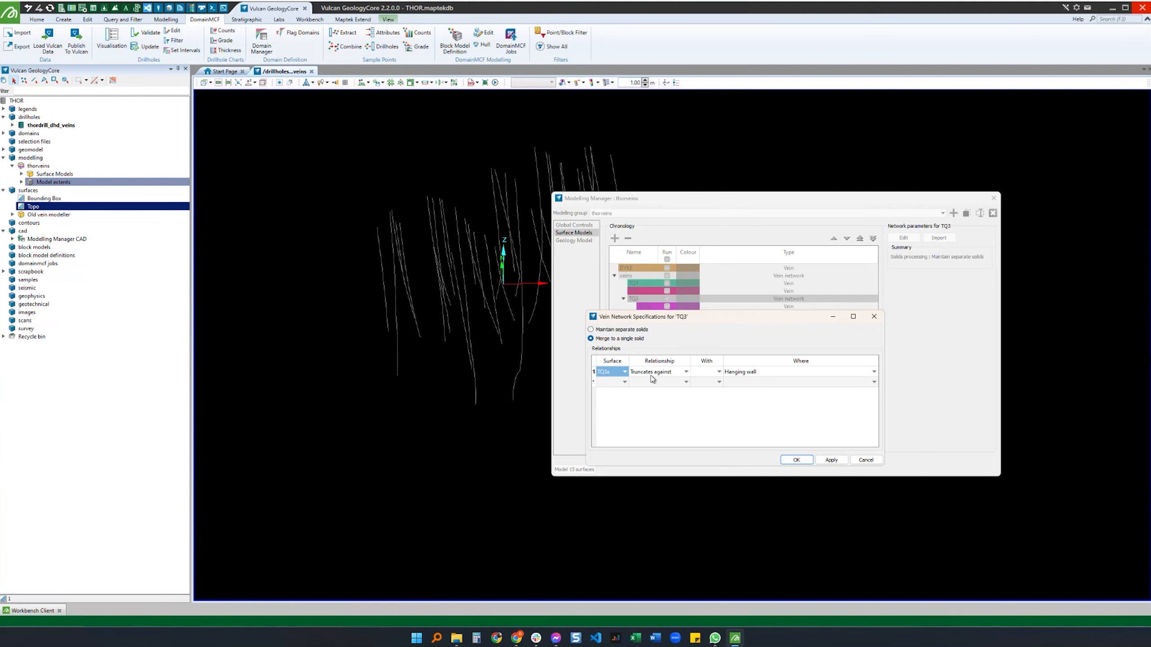
left_click(720, 373)
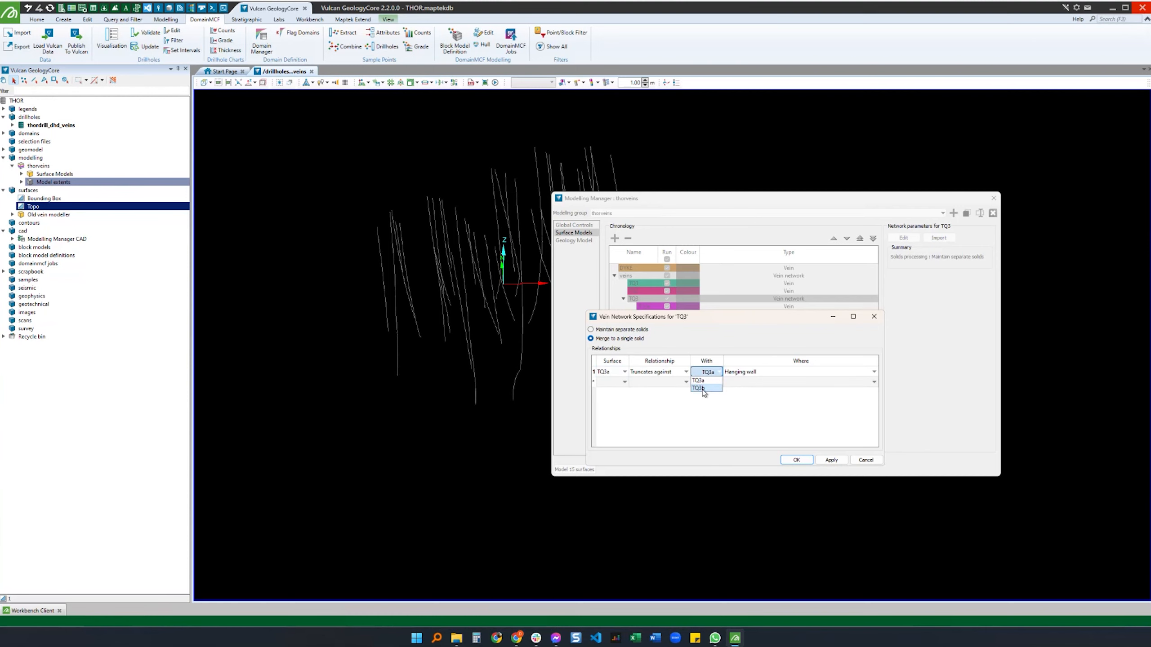
left_click(705, 391)
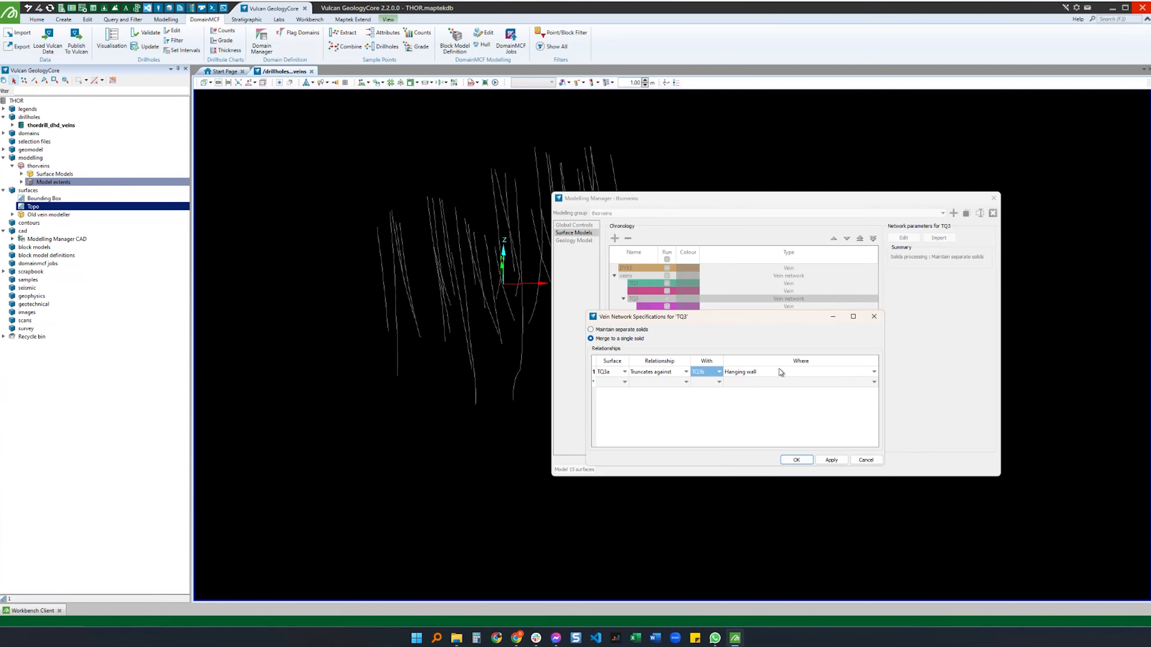
left_click(795, 460)
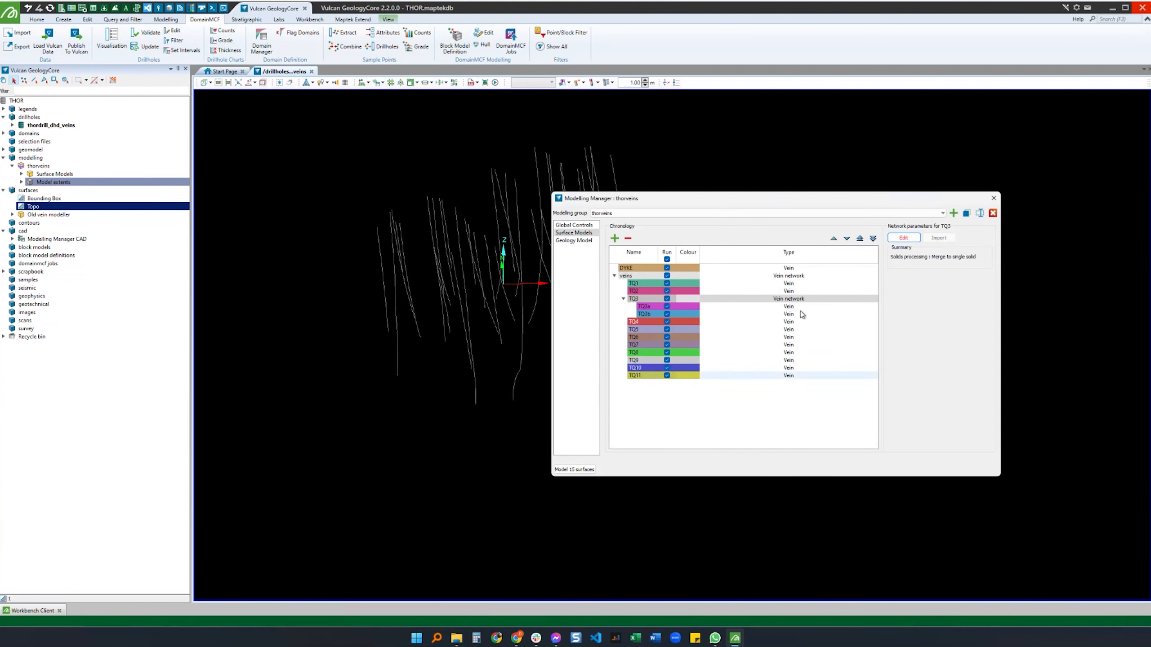
Step: In the veins network, maintain separate solids and make TQ10 truncate against TQ9 at the hanging wall
left_click(636, 276)
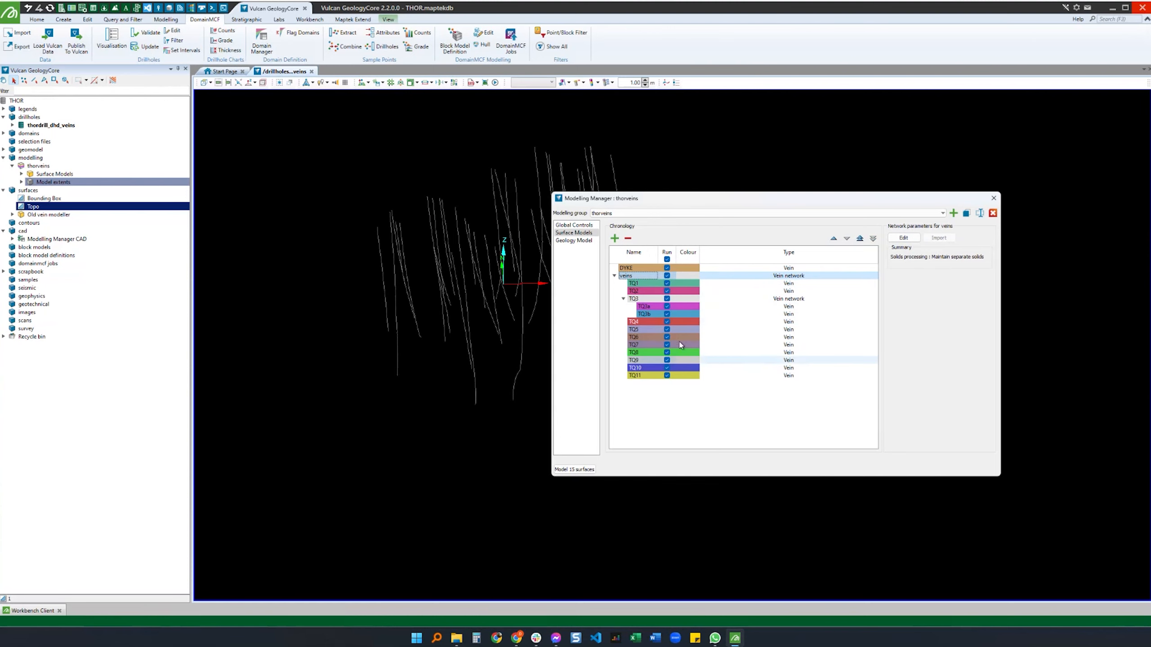
left_click(903, 237)
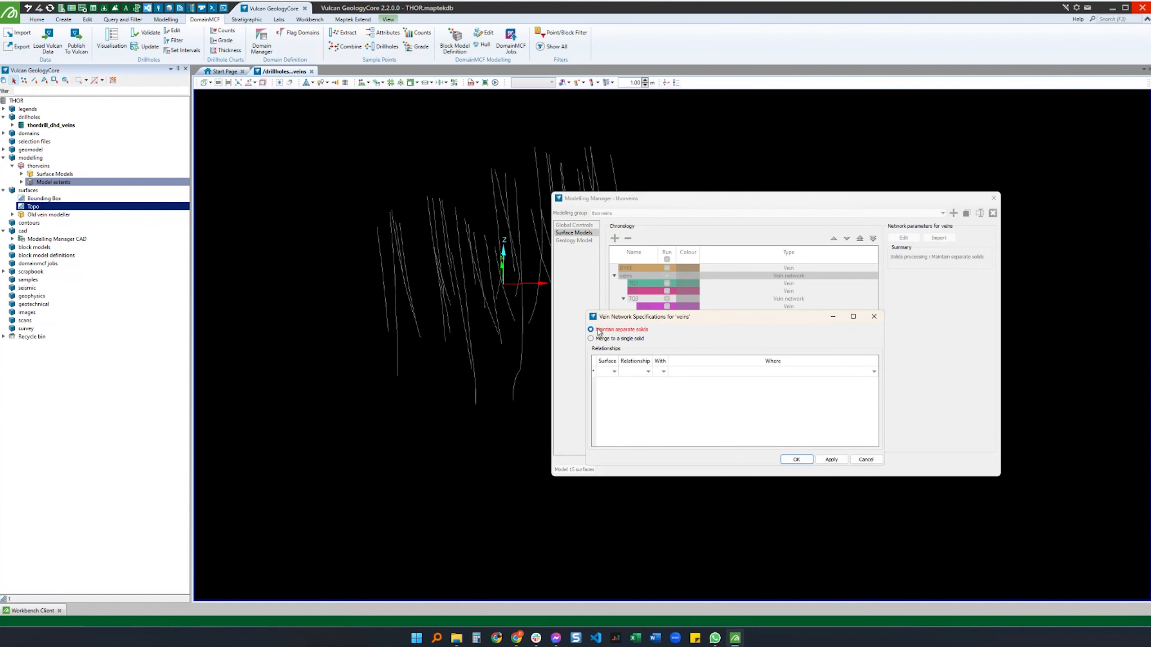
left_click(614, 371)
left_click(614, 372)
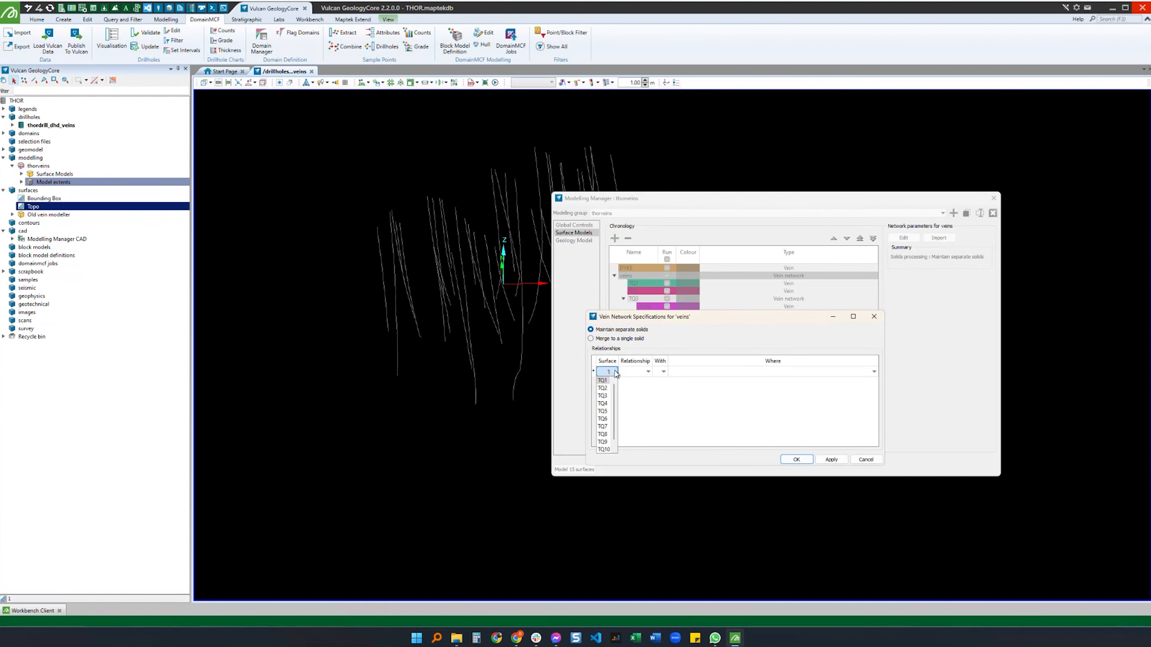
left_click(603, 448)
left_click(729, 373)
left_click(729, 373)
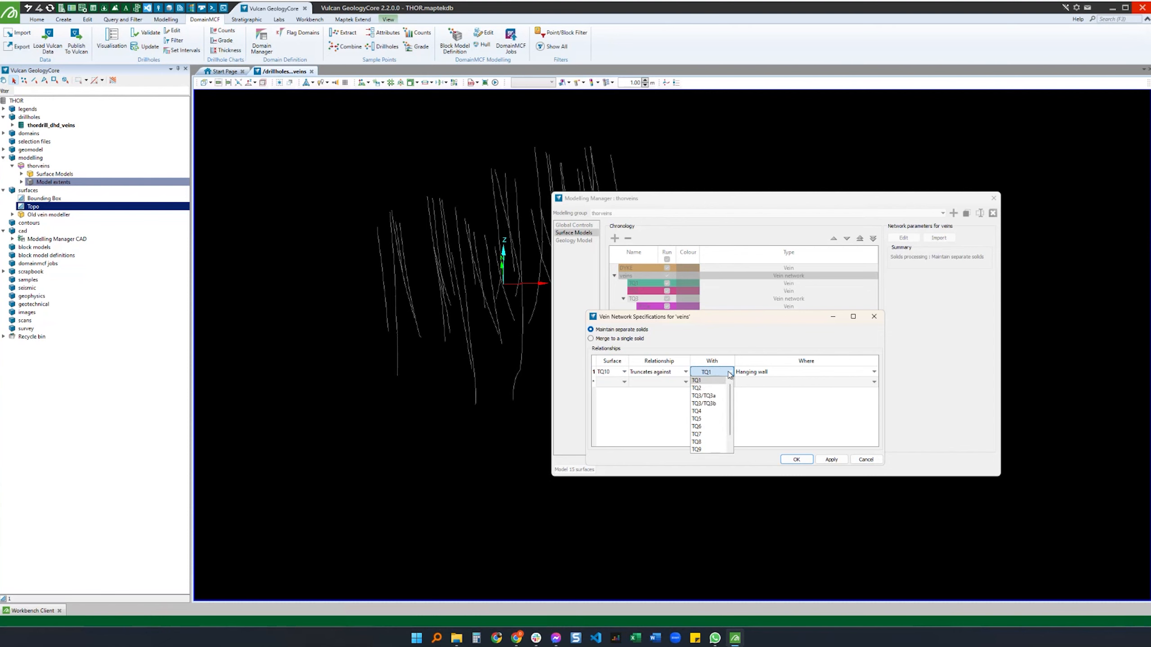
left_click(700, 449)
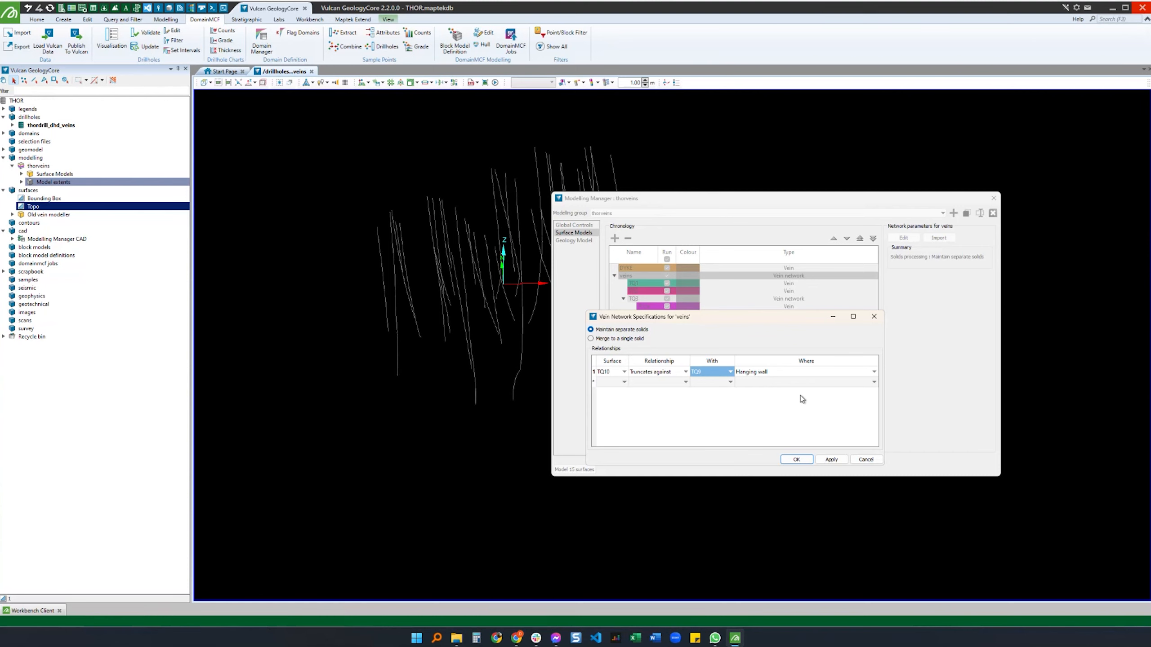
left_click(794, 459)
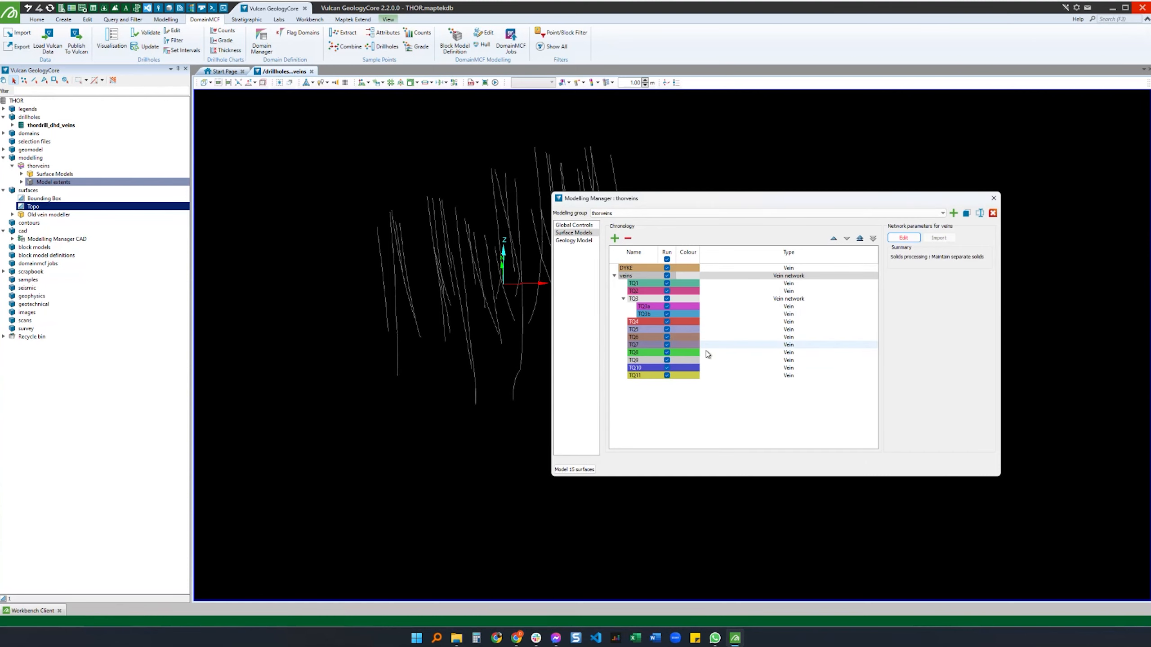
Step: Examine the drillhole data and the default triangle size option in the DYKE vein's modelling specifications
left_click(645, 267)
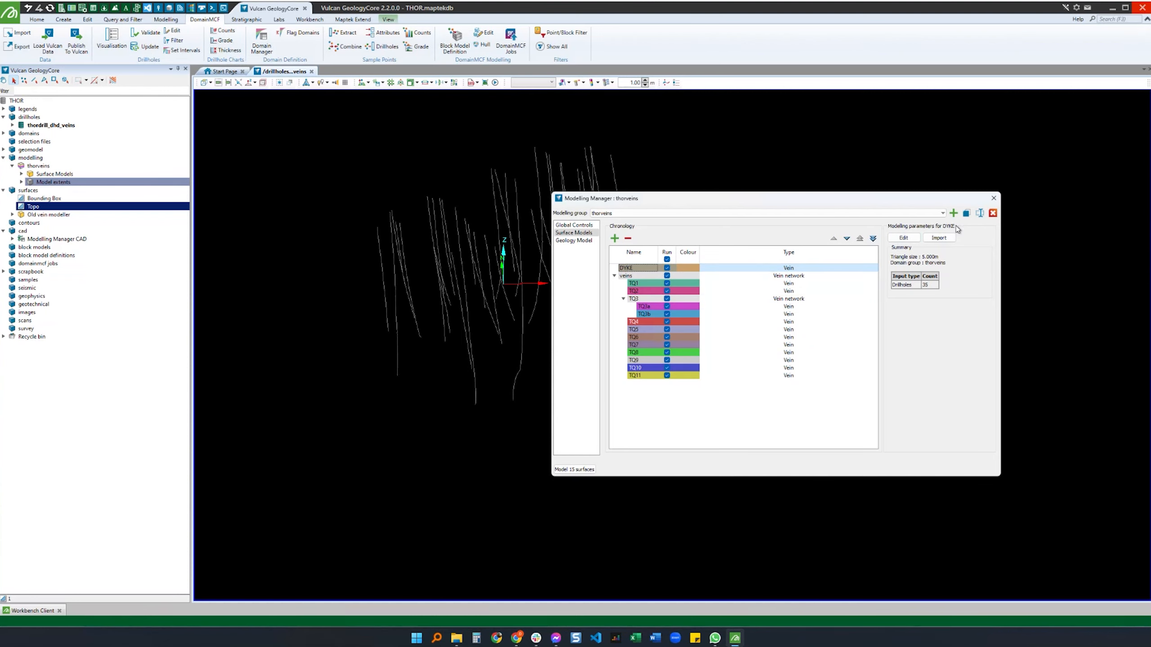
left_click(903, 238)
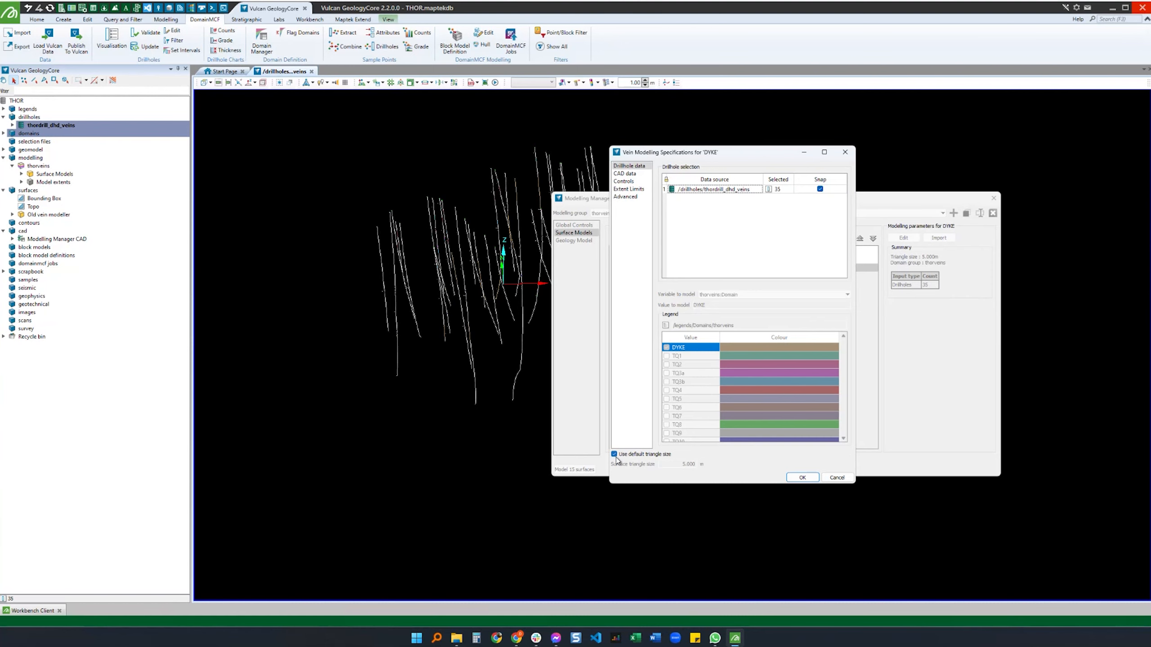
left_click(642, 455)
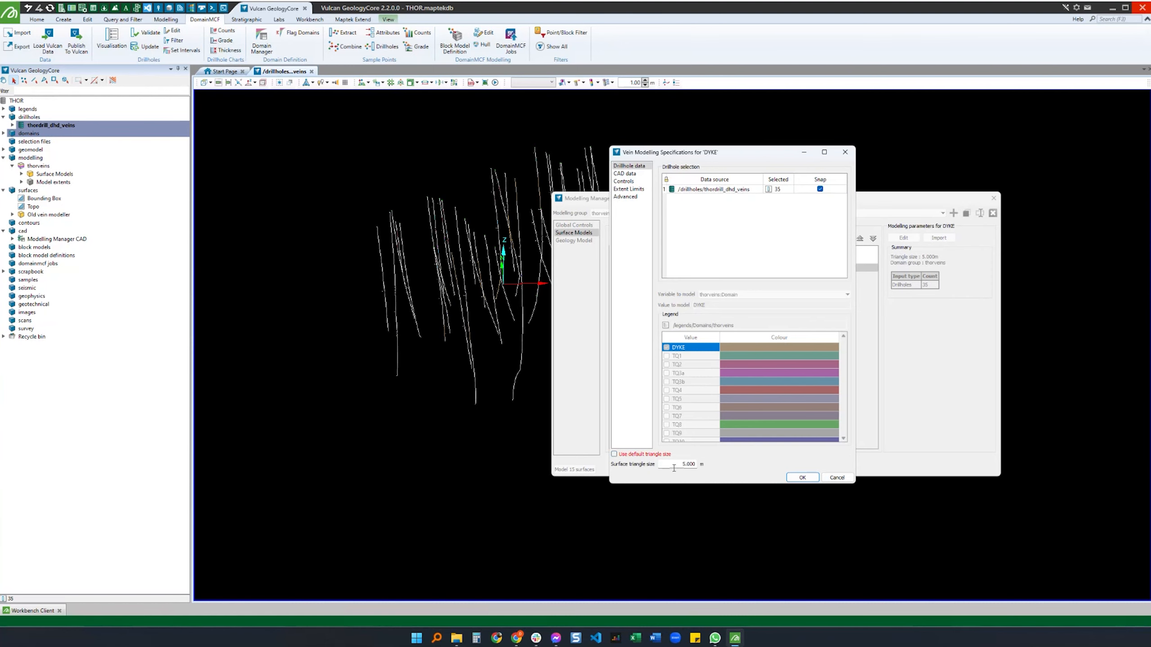
left_click(637, 455)
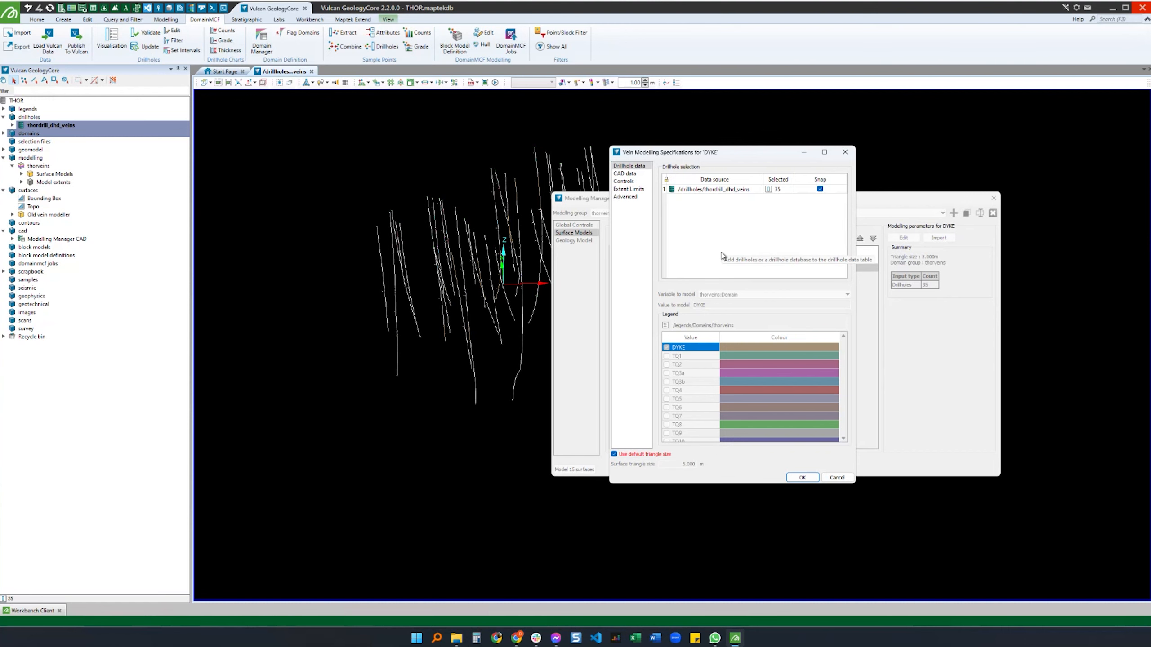
Step: Review the DYKE vein's CAD data inputs and expand its layers under Modelling Manager CAD, then close the specifications
left_click(629, 174)
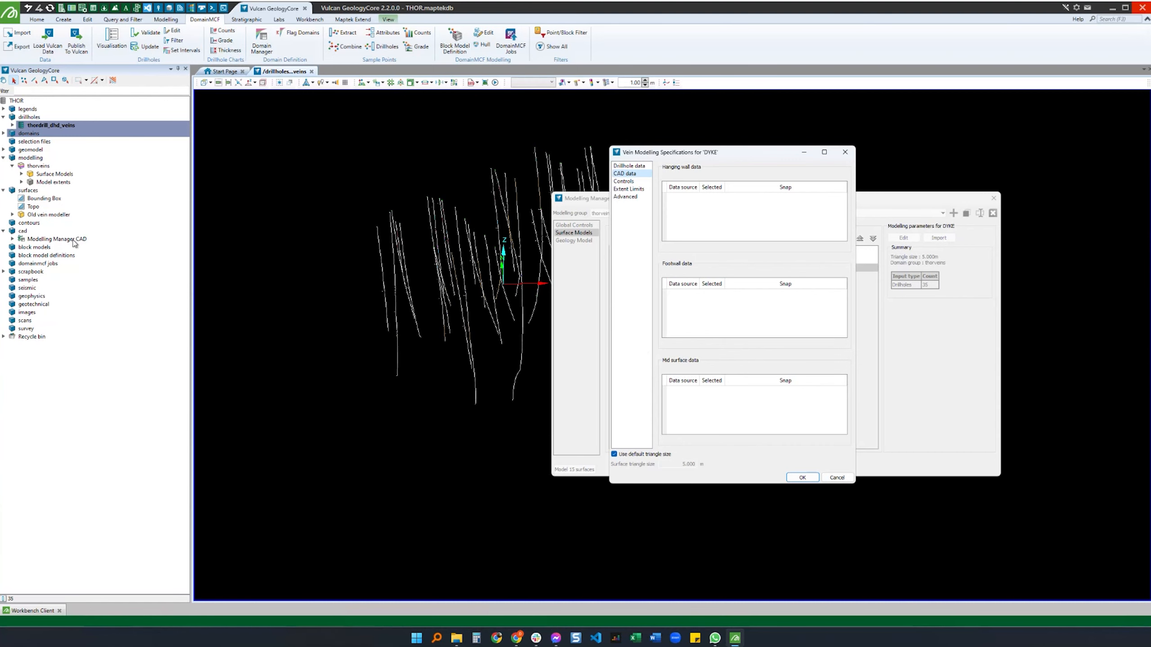
left_click(12, 240)
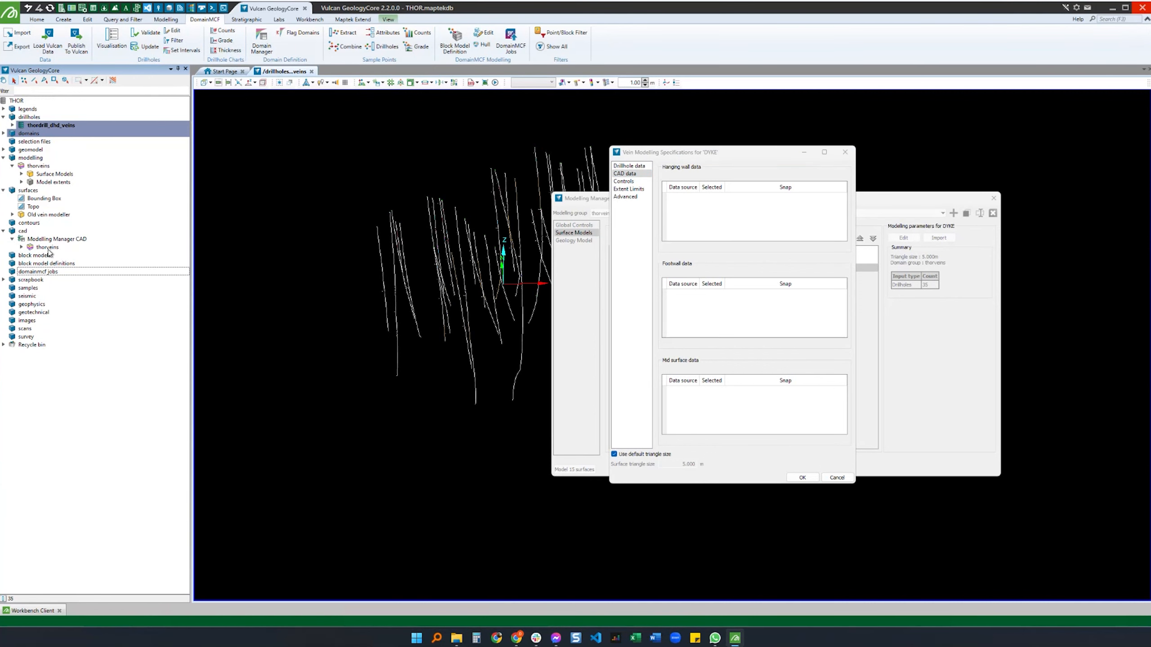
left_click(21, 247)
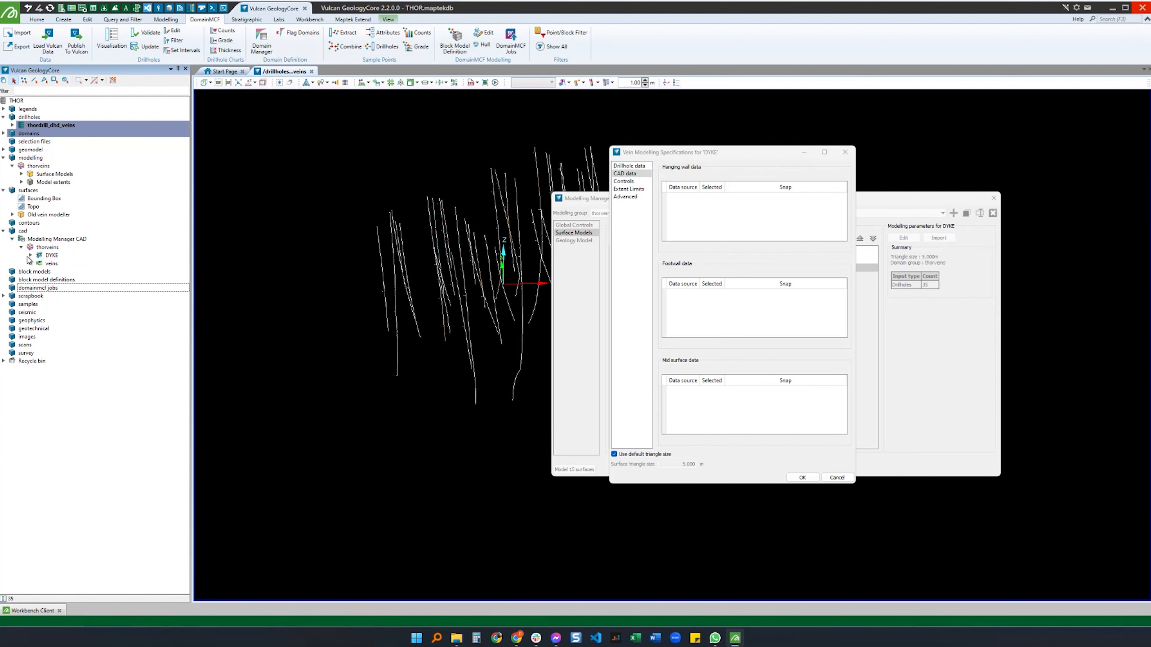
left_click(31, 256)
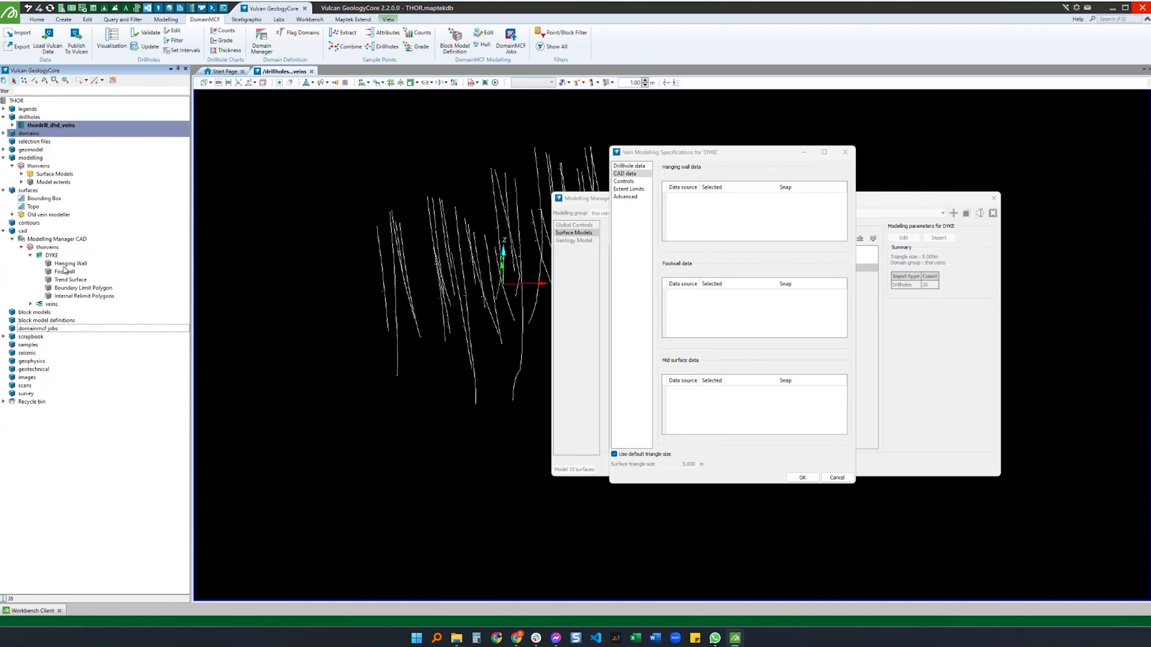
left_click(845, 152)
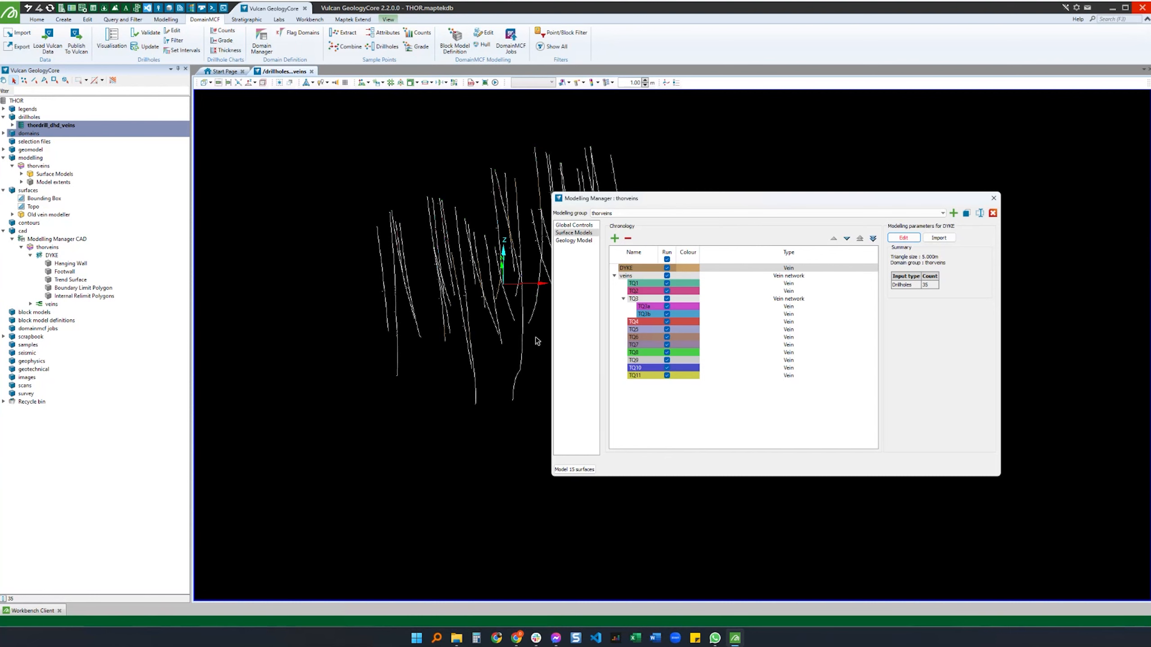
Step: Make DYKE's Boundary Limit Polygon the current layer and draw a closed nine-point polygon around the western group of drillholes
right_click(76, 290)
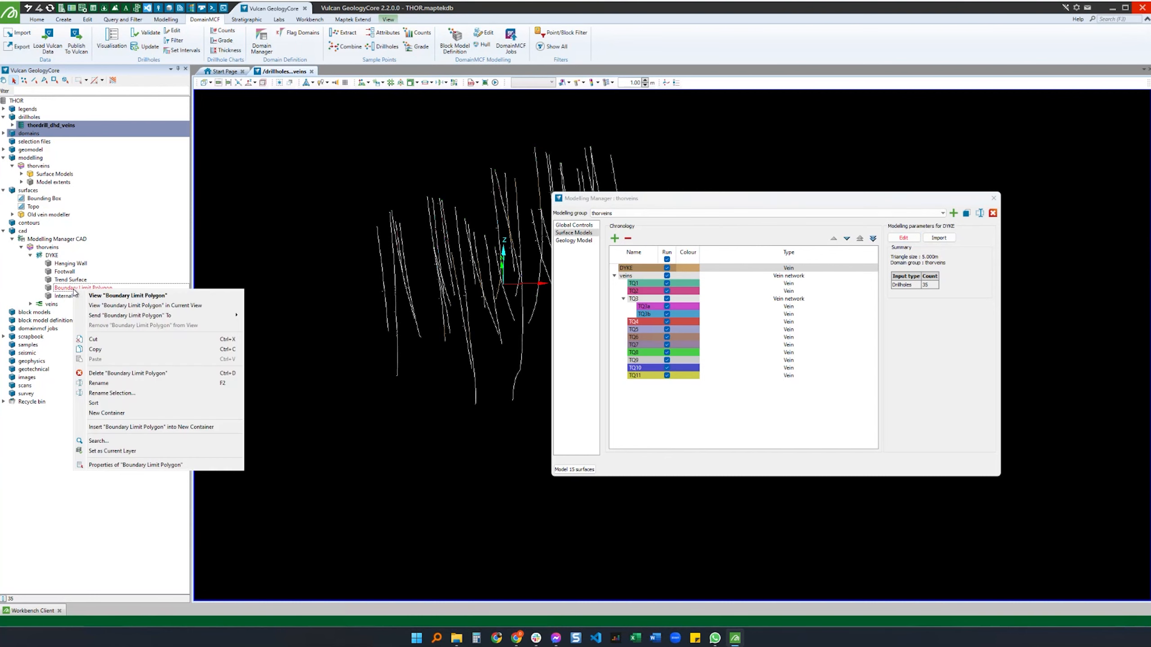
left_click(131, 452)
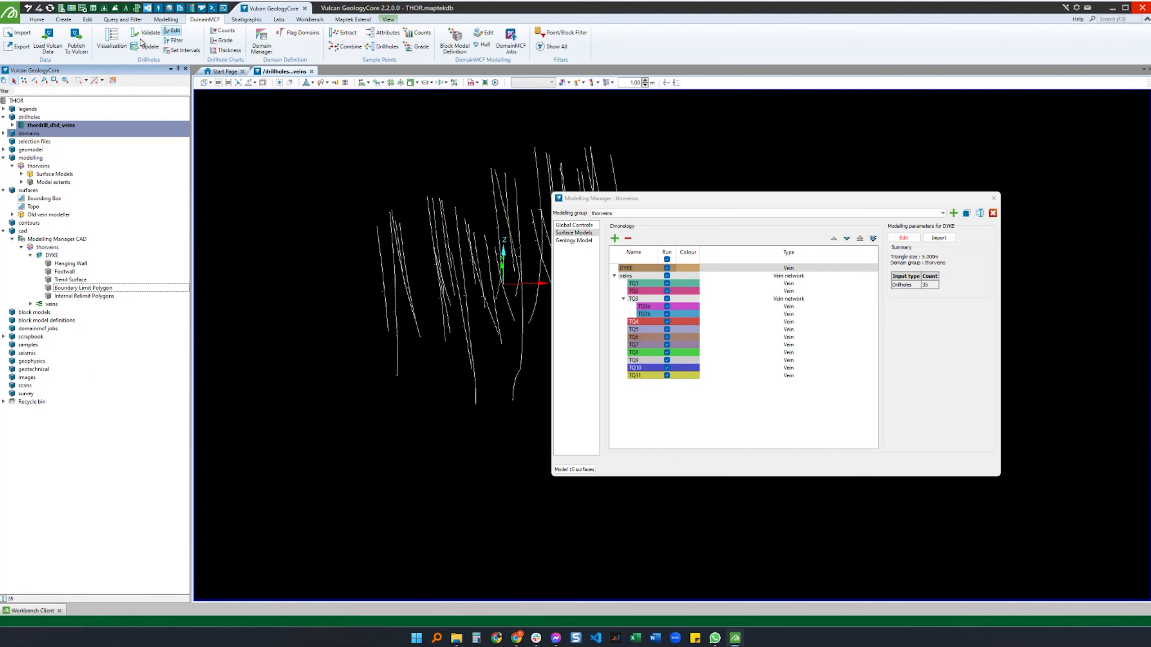
left_click(62, 19)
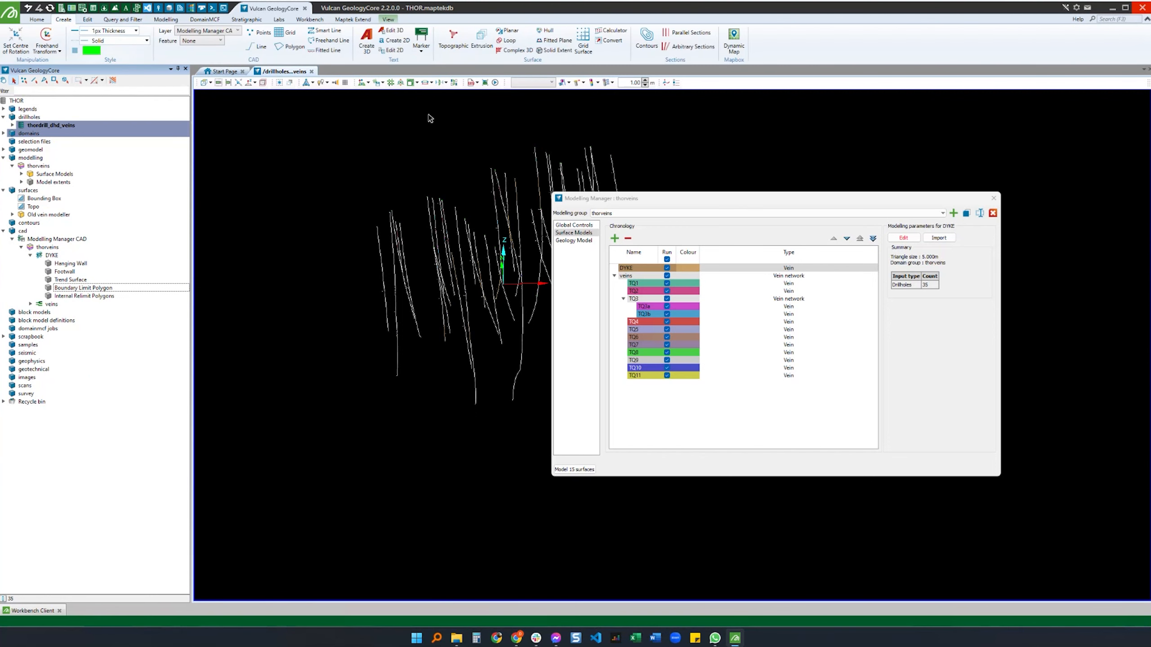
left_click(289, 47)
left_click(298, 370)
left_click(334, 233)
left_click(374, 171)
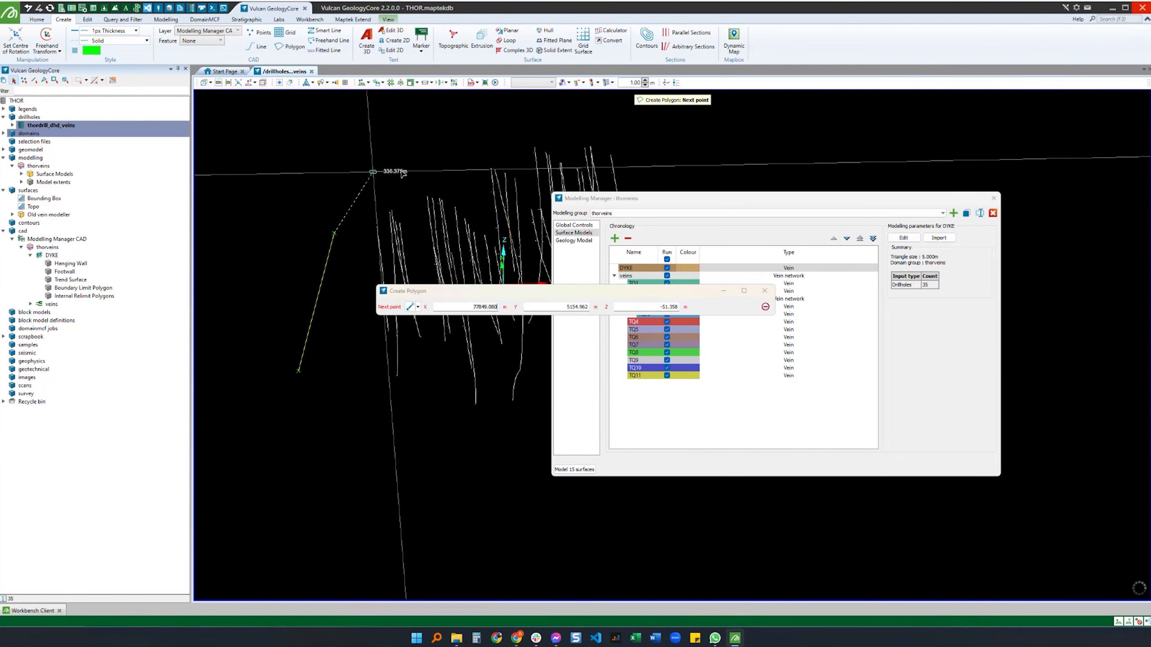
left_click(471, 164)
left_click(506, 164)
left_click(525, 188)
left_click(508, 424)
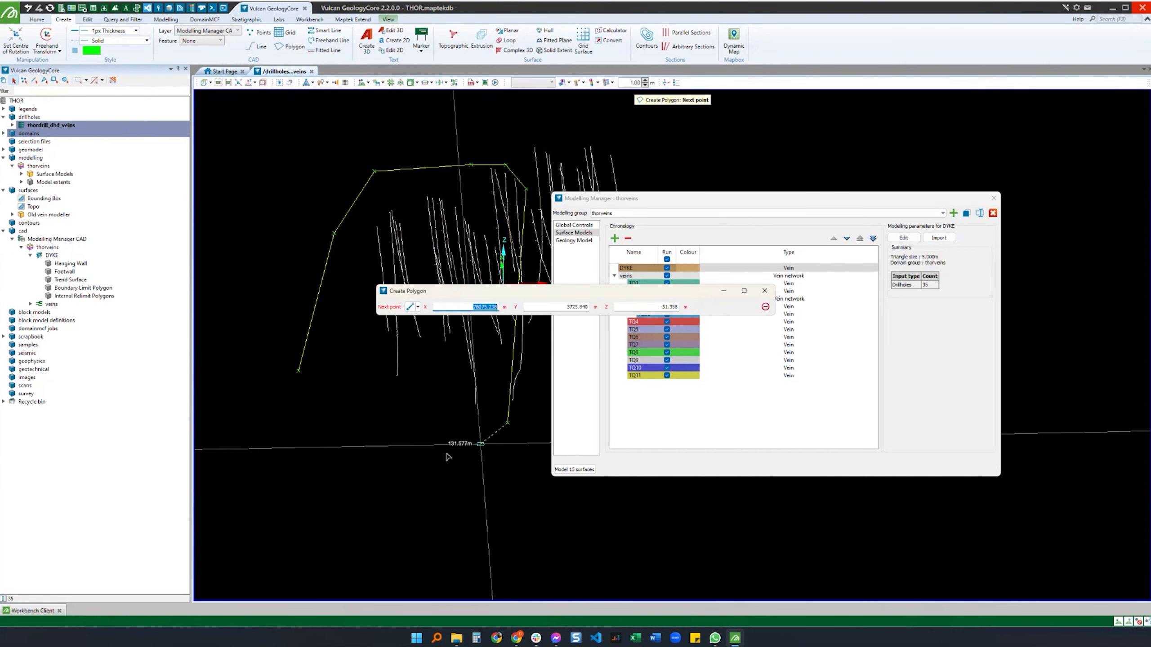
left_click(413, 457)
left_click(357, 442)
right_click(296, 416)
key("Escape")
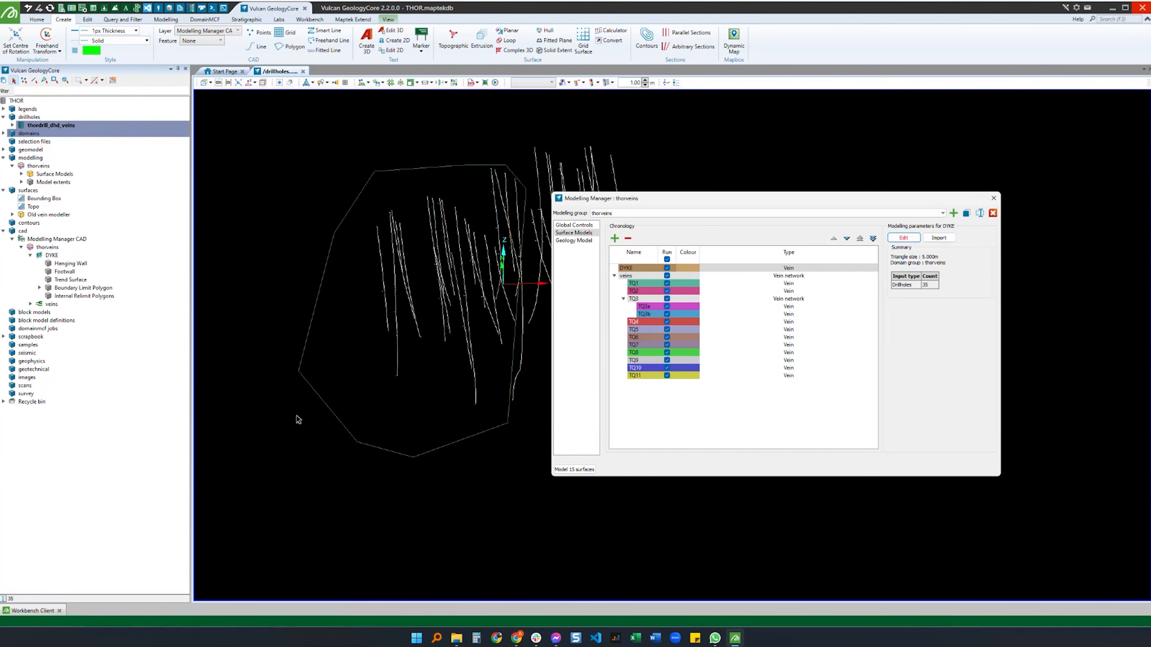
Step: In the DYKE vein's modelling specifications, set the boundary limit to relimit to the drawn boundary polygon
left_click(40, 288)
left_click(655, 268)
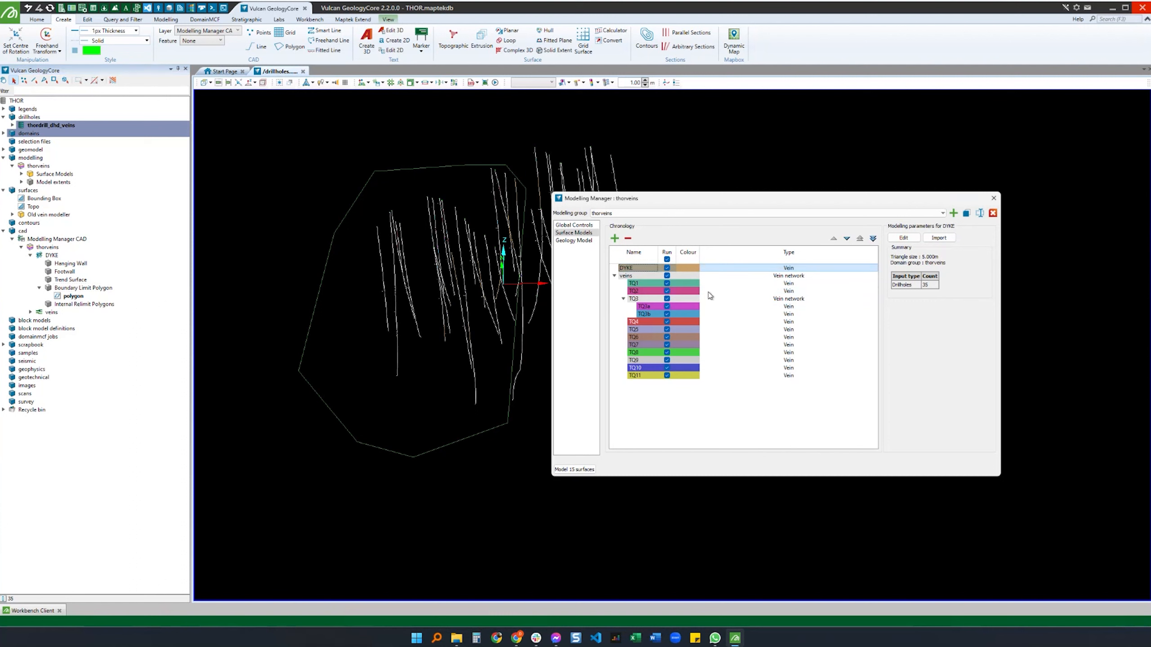
left_click(913, 239)
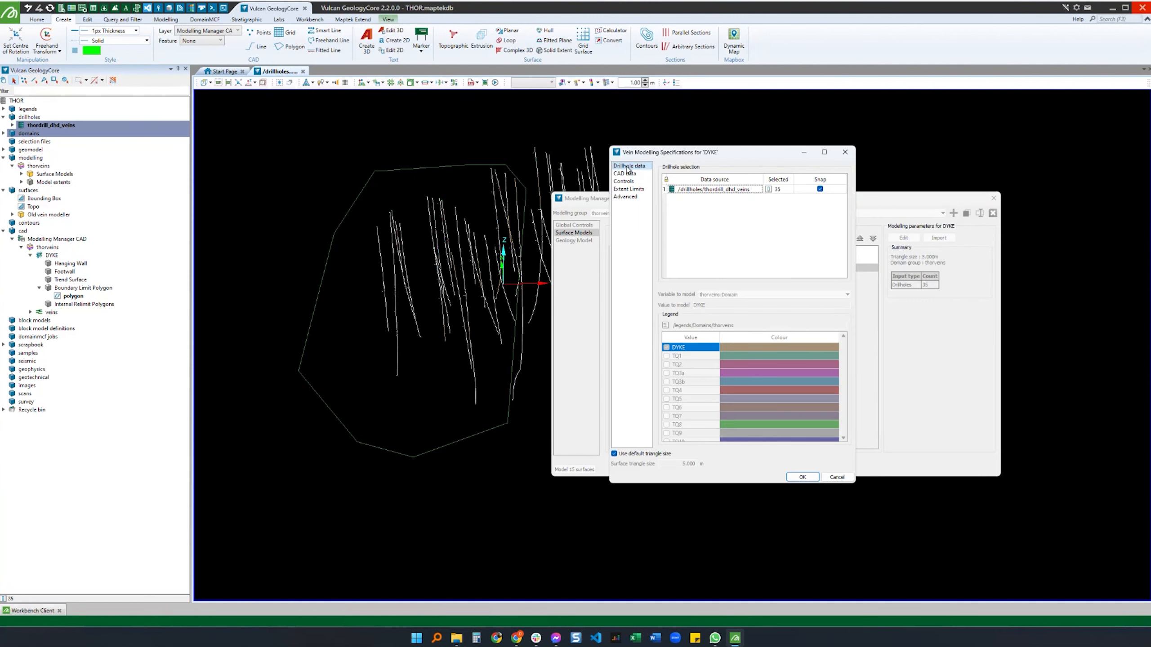
left_click(628, 190)
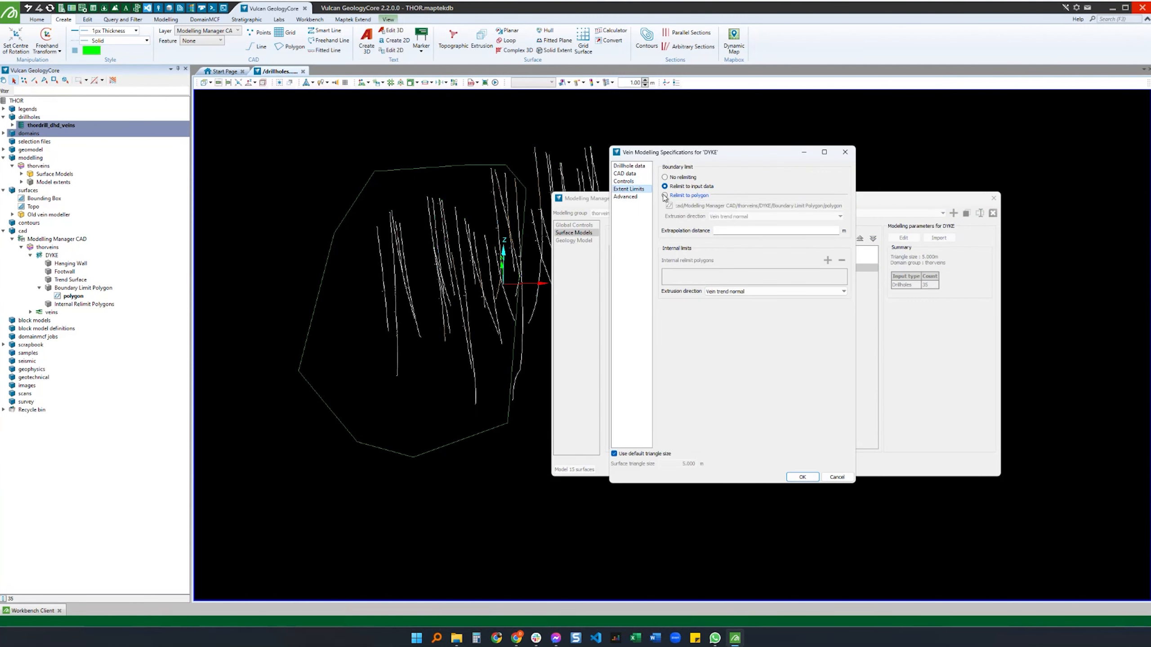
left_click(688, 195)
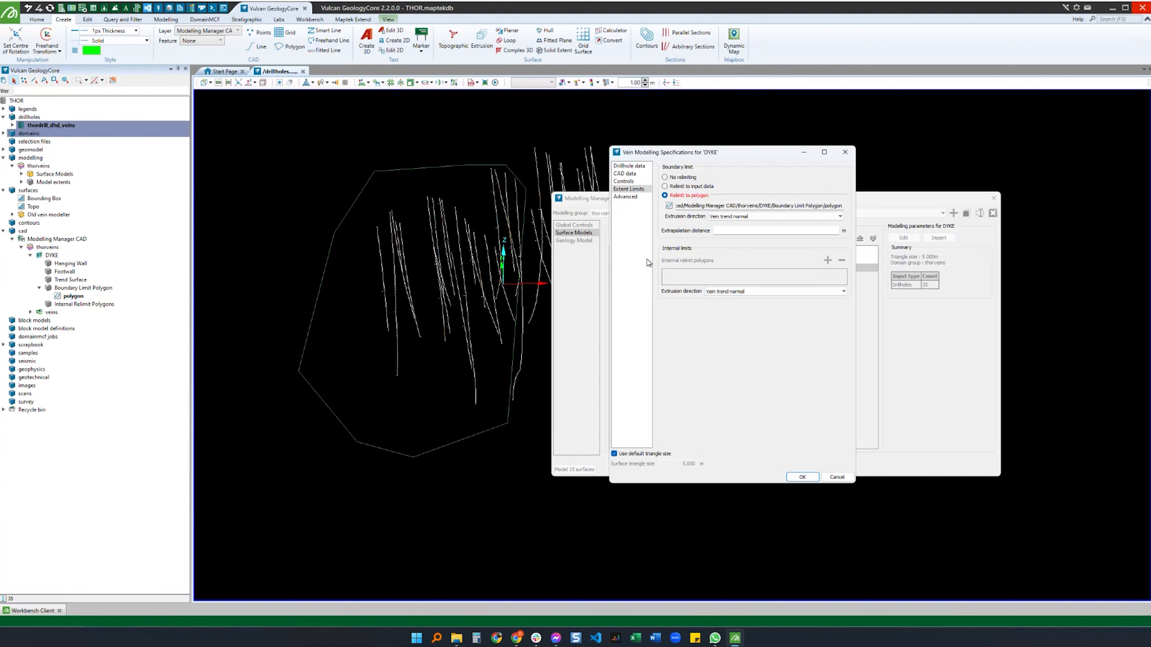
Step: Set DYKE's matching intervals at hole tops and bottoms to inside the surface, and the minimum thickness to 0.3 m
left_click(628, 165)
left_click(630, 174)
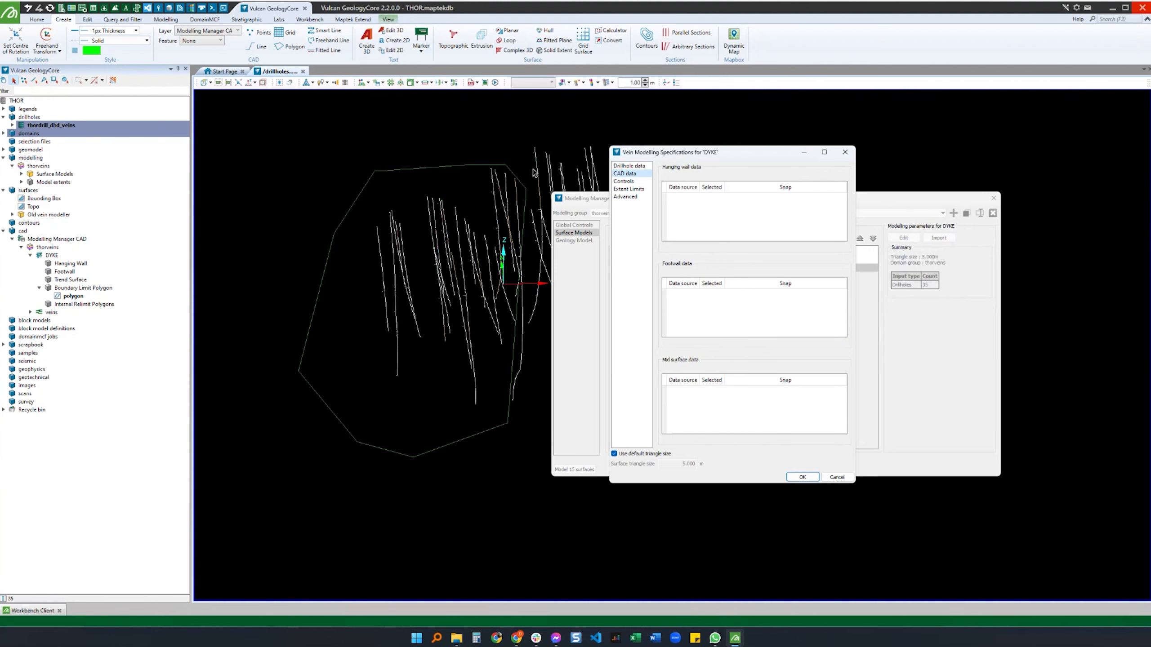
left_click(624, 181)
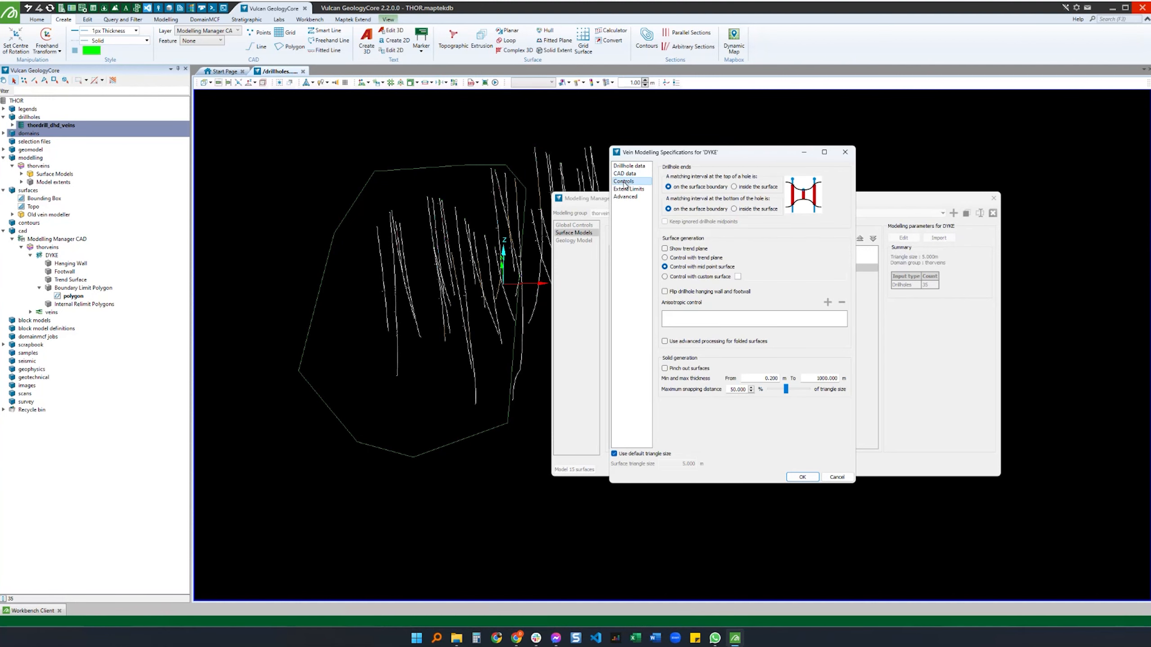
left_click(733, 186)
left_click(734, 208)
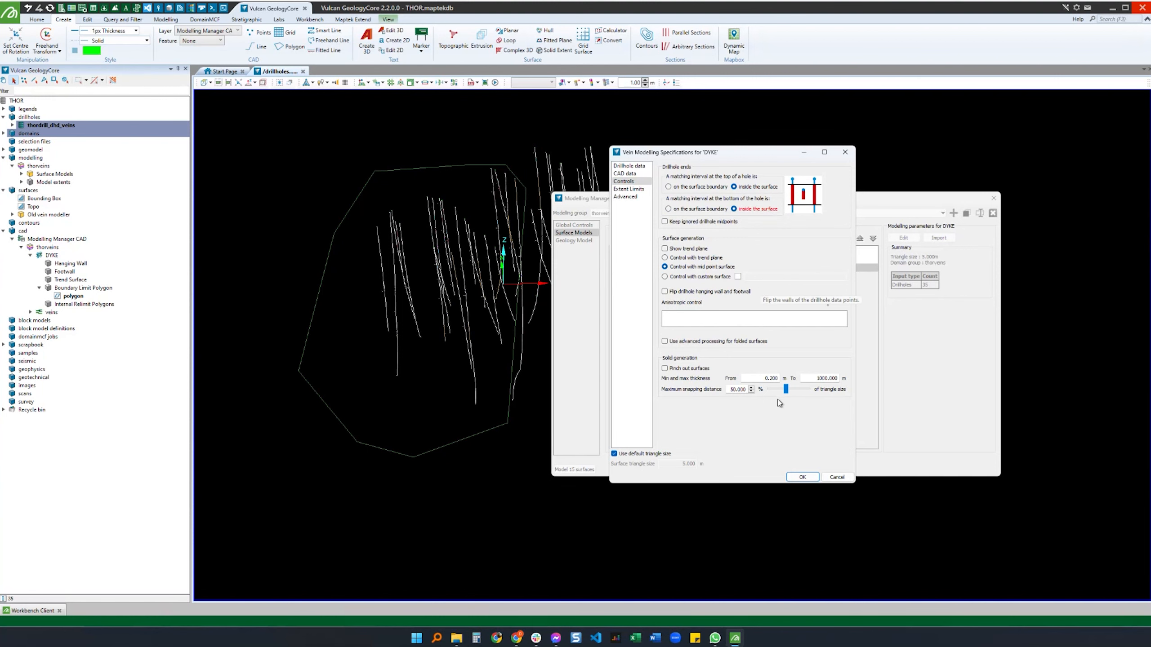
double_click(763, 378)
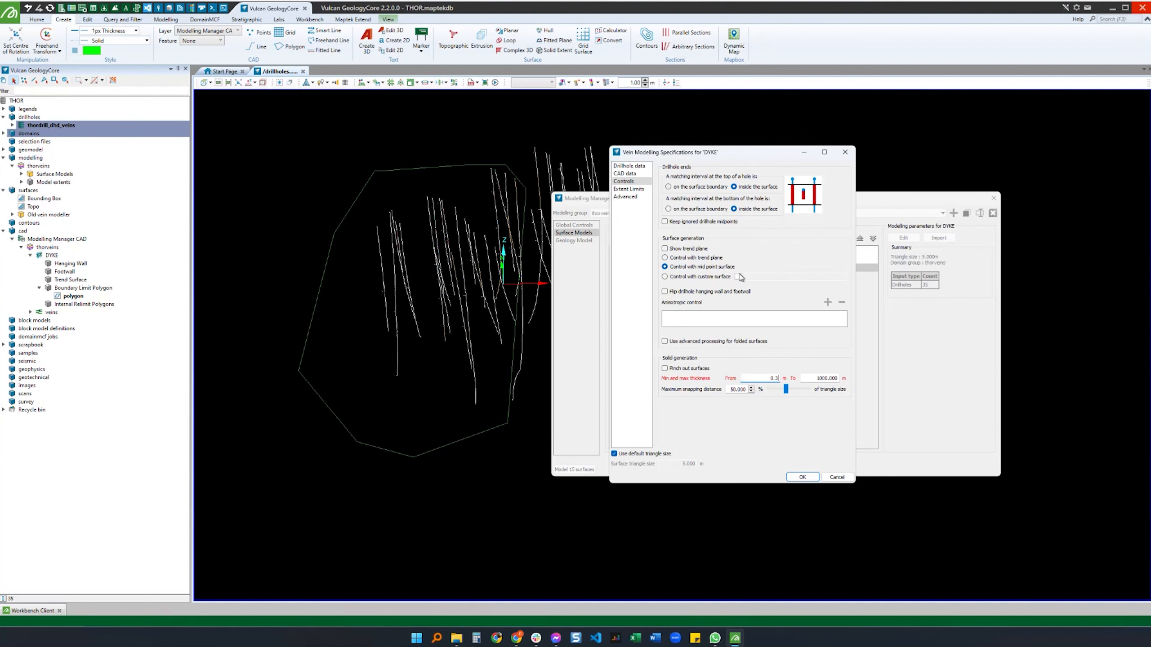
Step: Keep Vein trend normal as the boundary polygon's extrusion direction, check the smoothing and domain overlap options, and accept DYKE's specifications
left_click(627, 190)
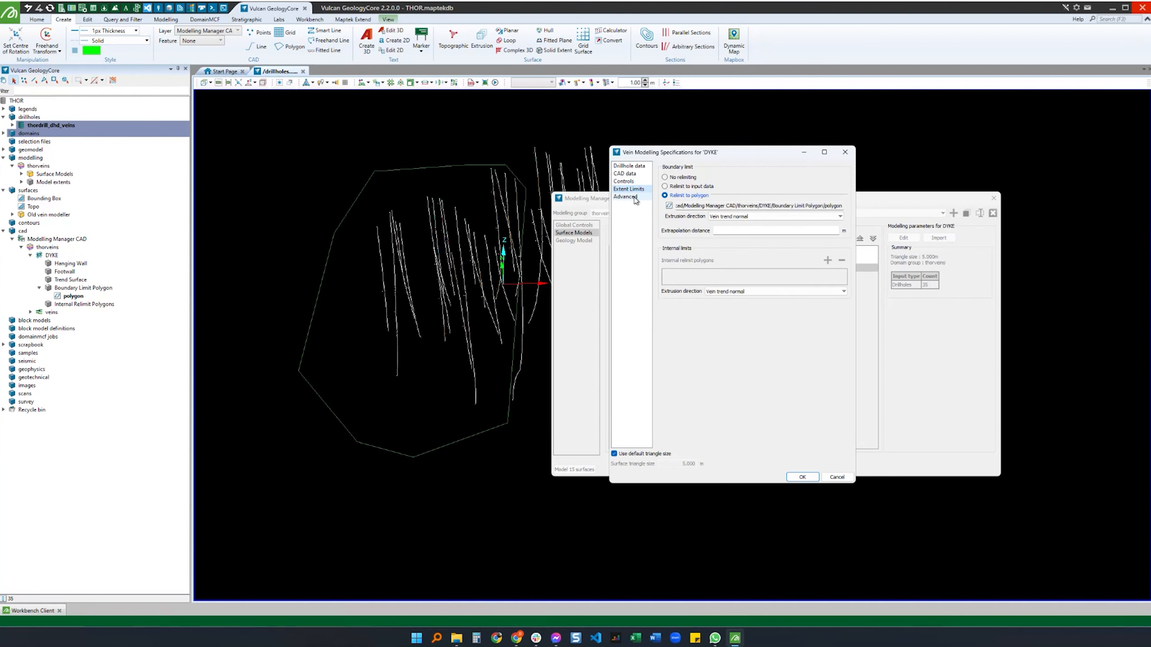
left_click(773, 217)
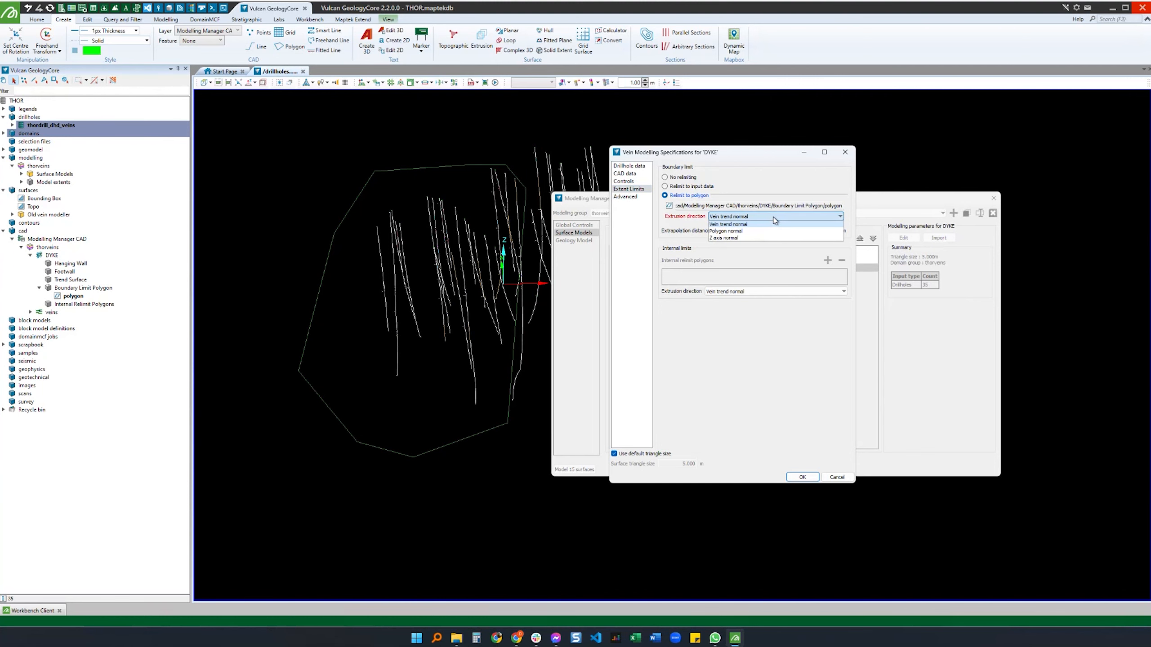
left_click(774, 220)
left_click(627, 198)
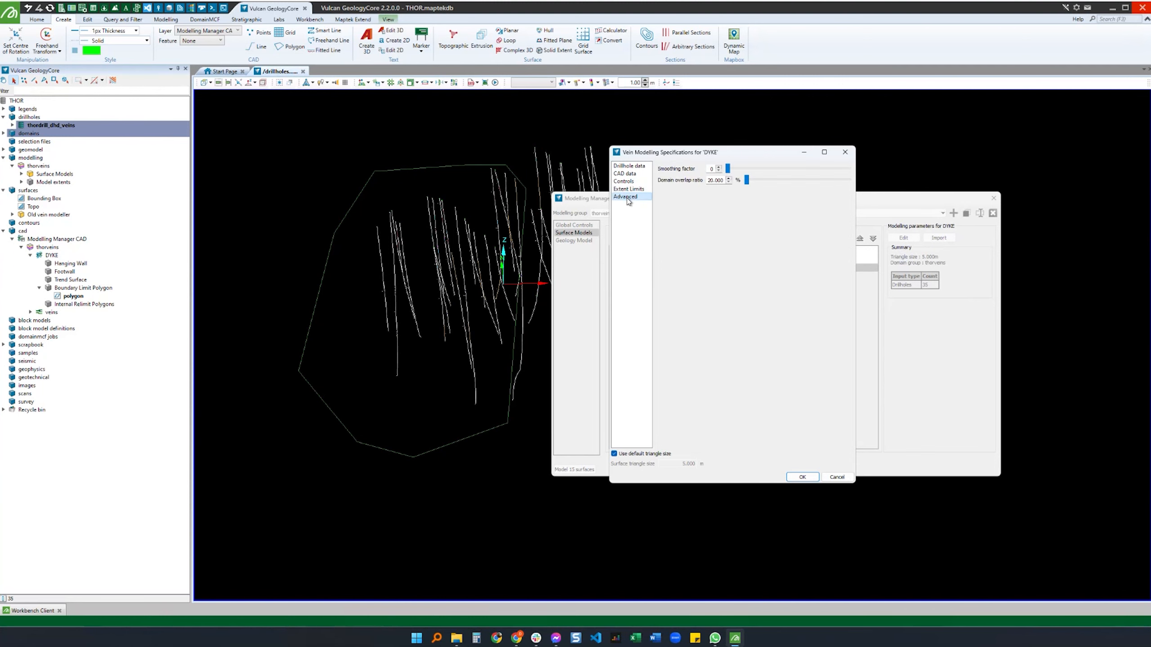
left_click_drag(798, 181, 815, 182)
left_click(801, 477)
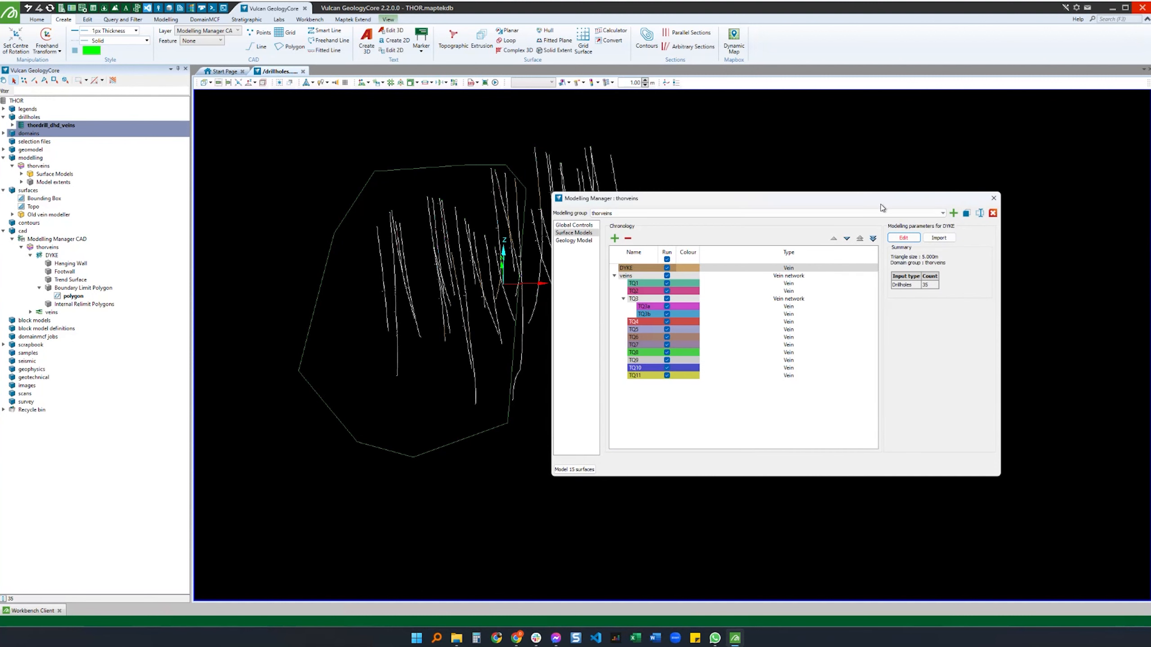
Step: Import the DYKE surface's specifications into veins TQ1, TQ2, TQ3a, TQ3b and TQ4 through TQ11
left_click(637, 322)
left_click(641, 377, "shift")
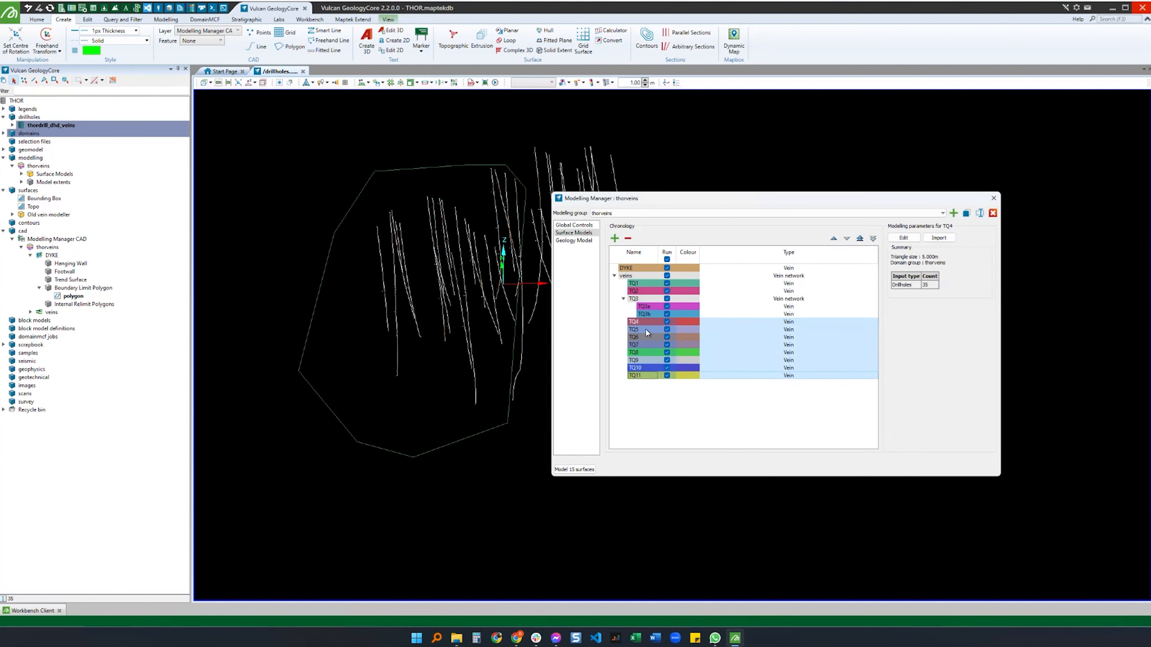
left_click(645, 306, "ctrl")
left_click(645, 314, "ctrl")
left_click(646, 292, "ctrl")
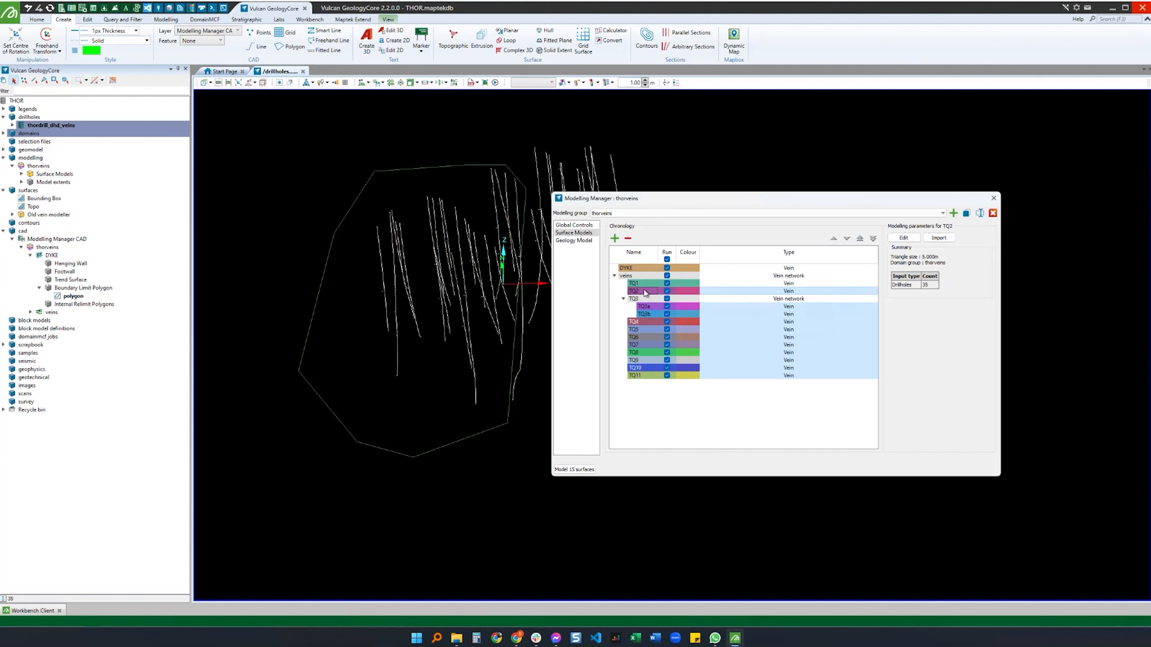
left_click(646, 284, "ctrl")
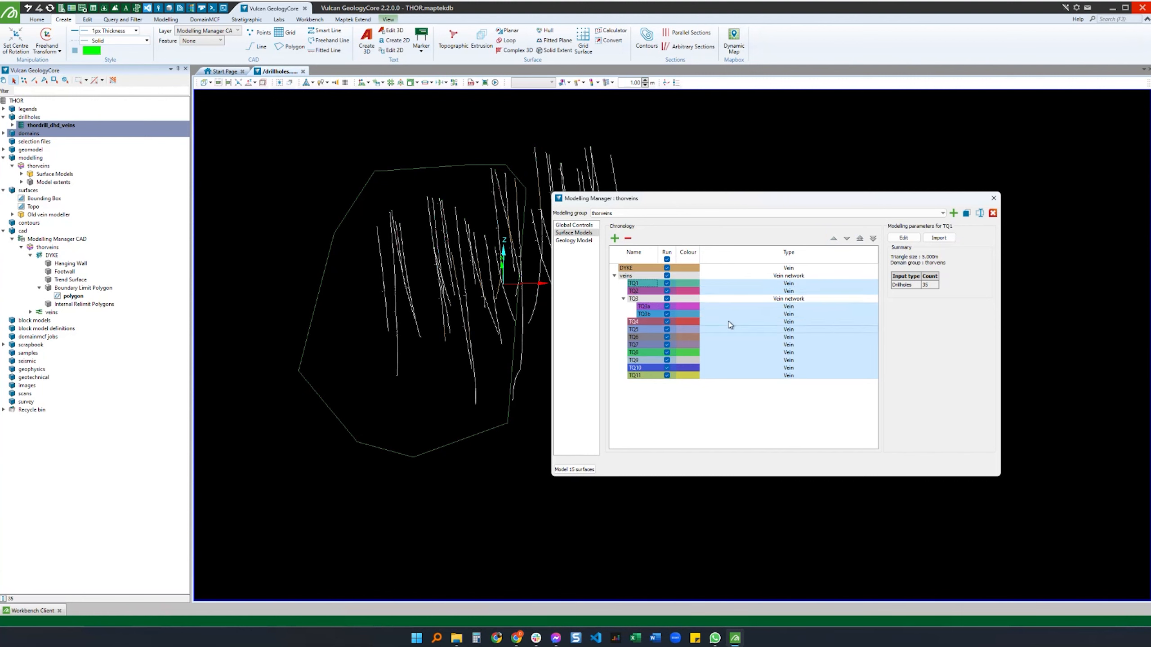
left_click(938, 238)
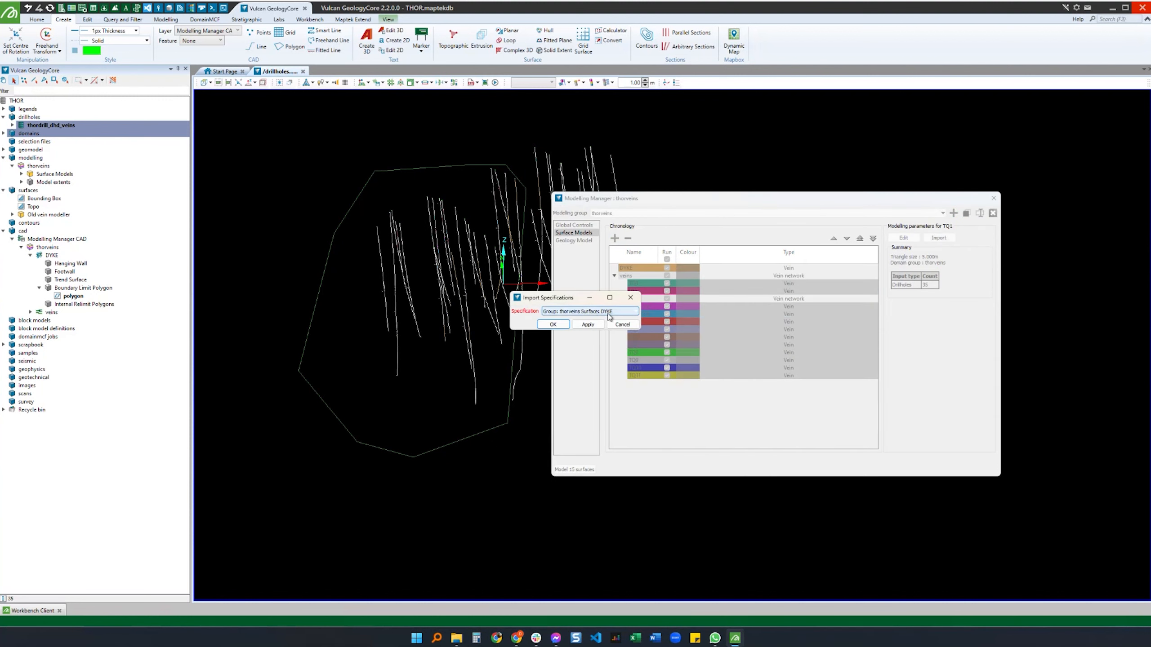
left_click(553, 324)
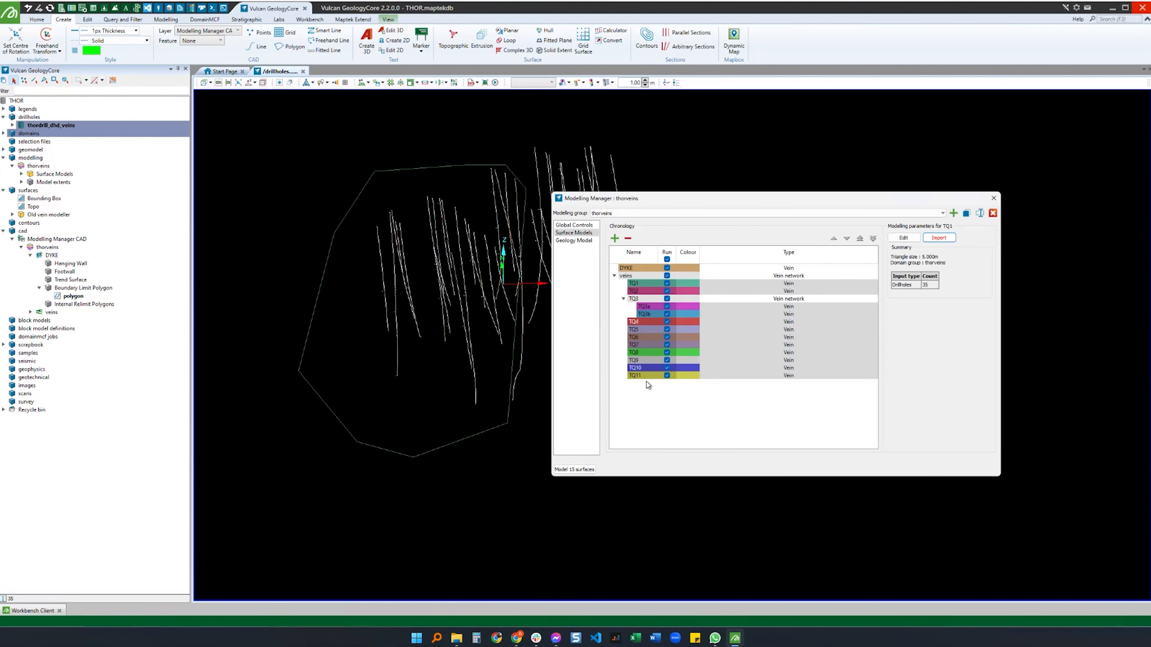
Step: Check TQ11's CAD data and extent limits in its modelling specifications, then leave without making changes
left_click(903, 237)
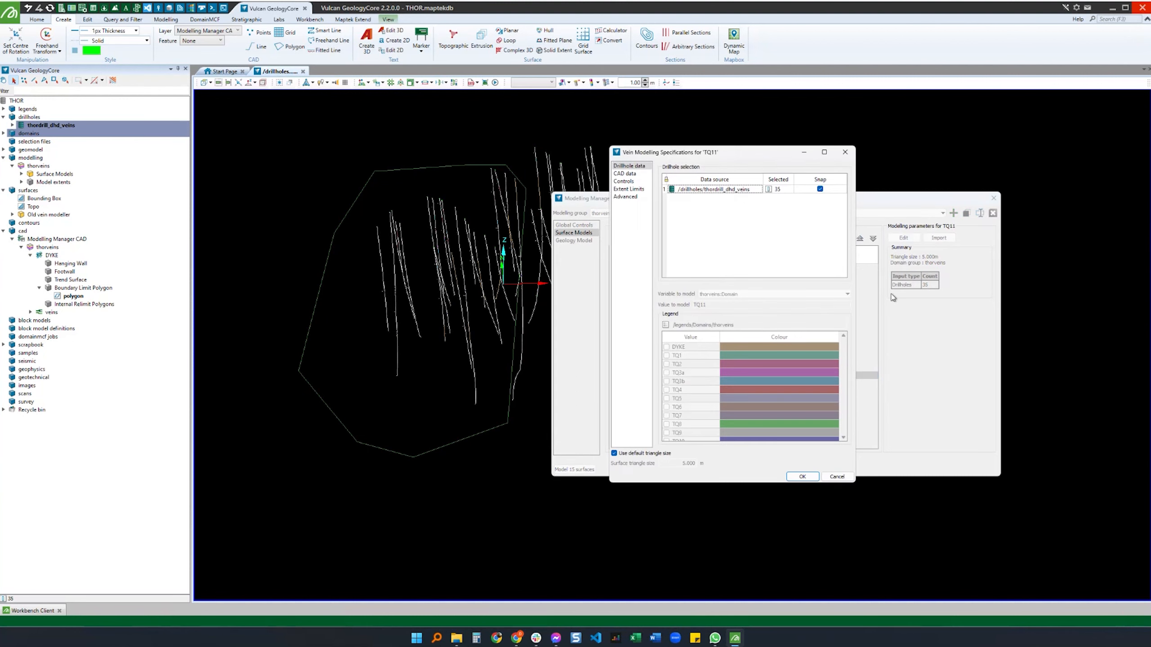
left_click(633, 174)
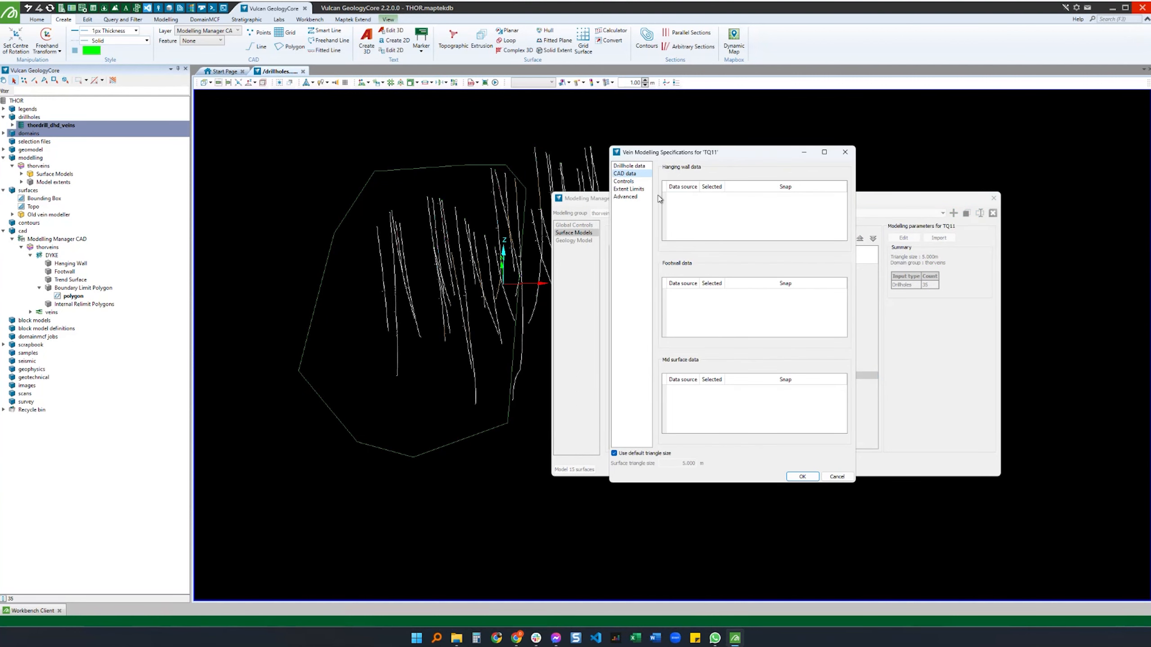
left_click(628, 190)
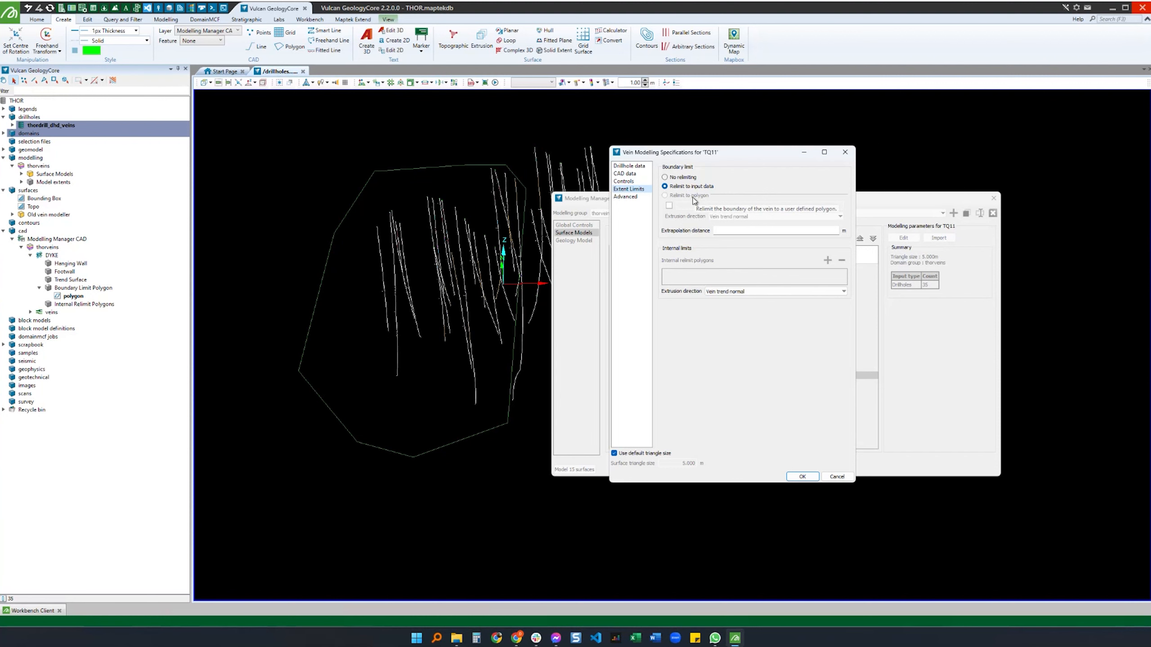
left_click(836, 477)
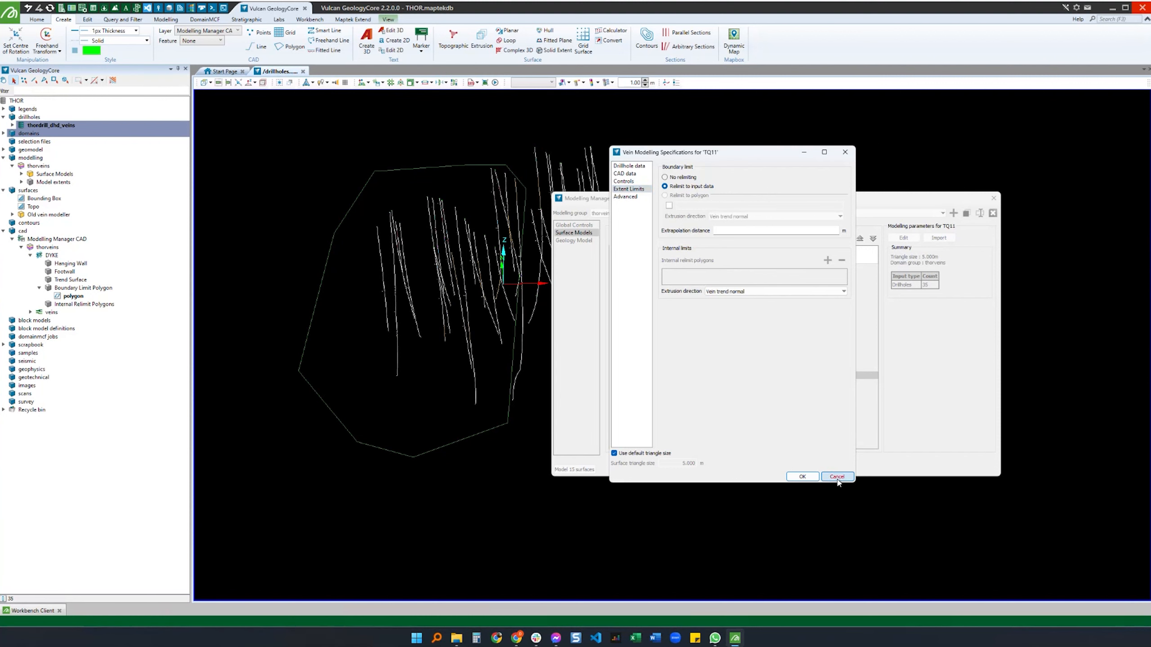
Step: Check the relimit polygon assigned in the DYKE vein's extent limits and close its specifications
left_click(638, 269)
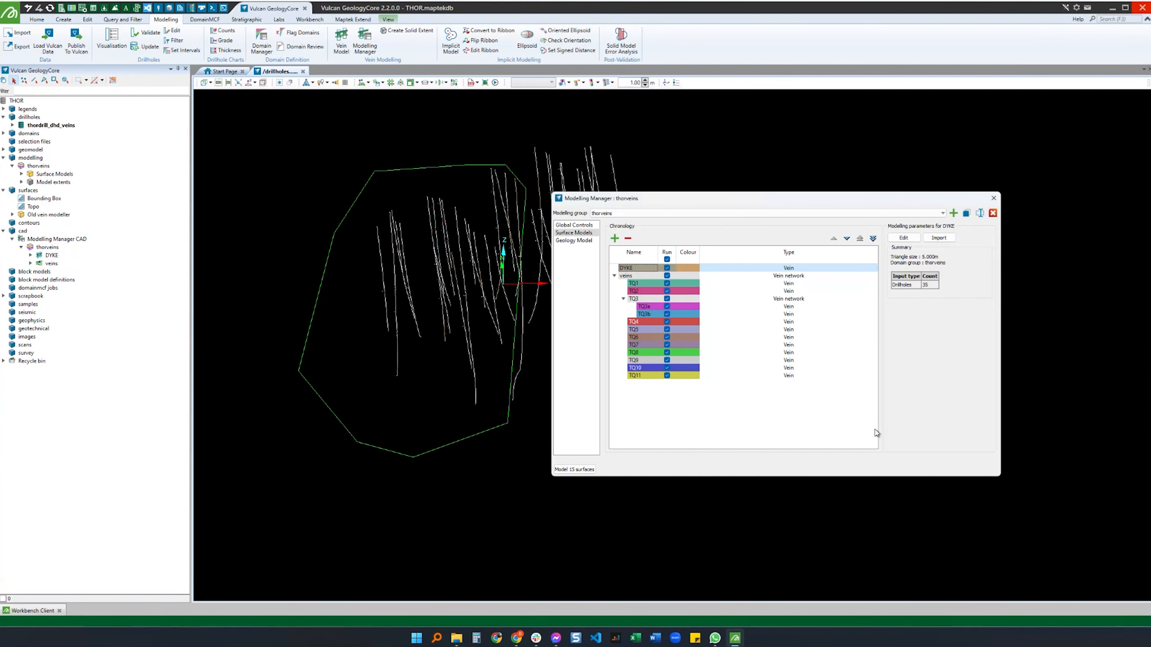
left_click(903, 239)
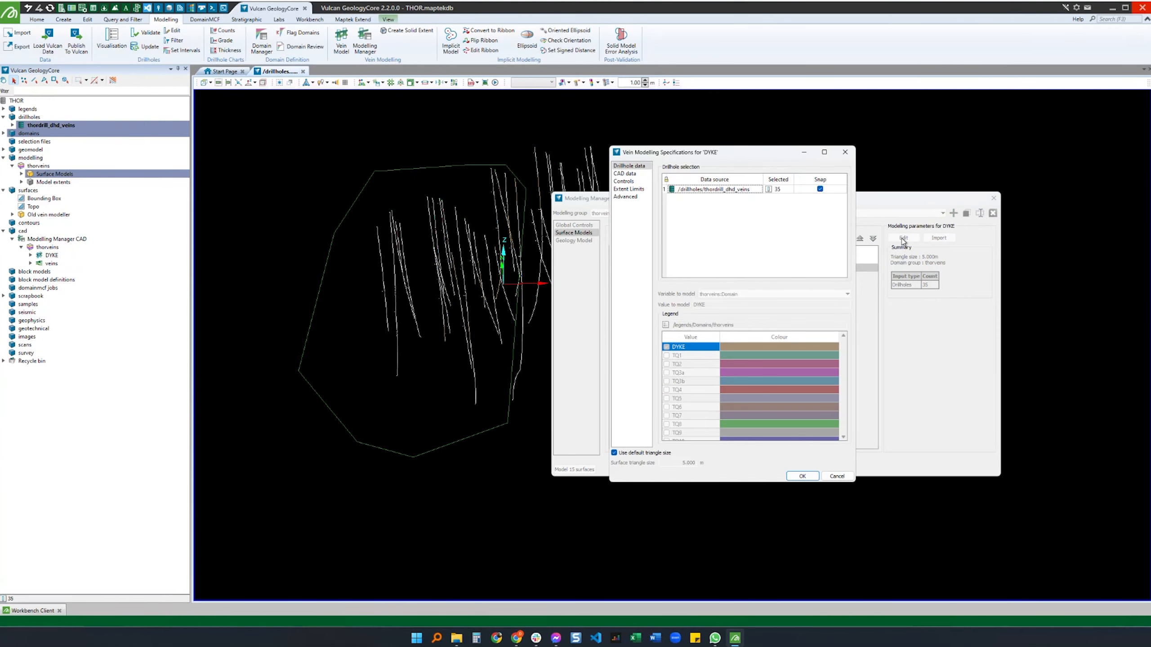
left_click(630, 190)
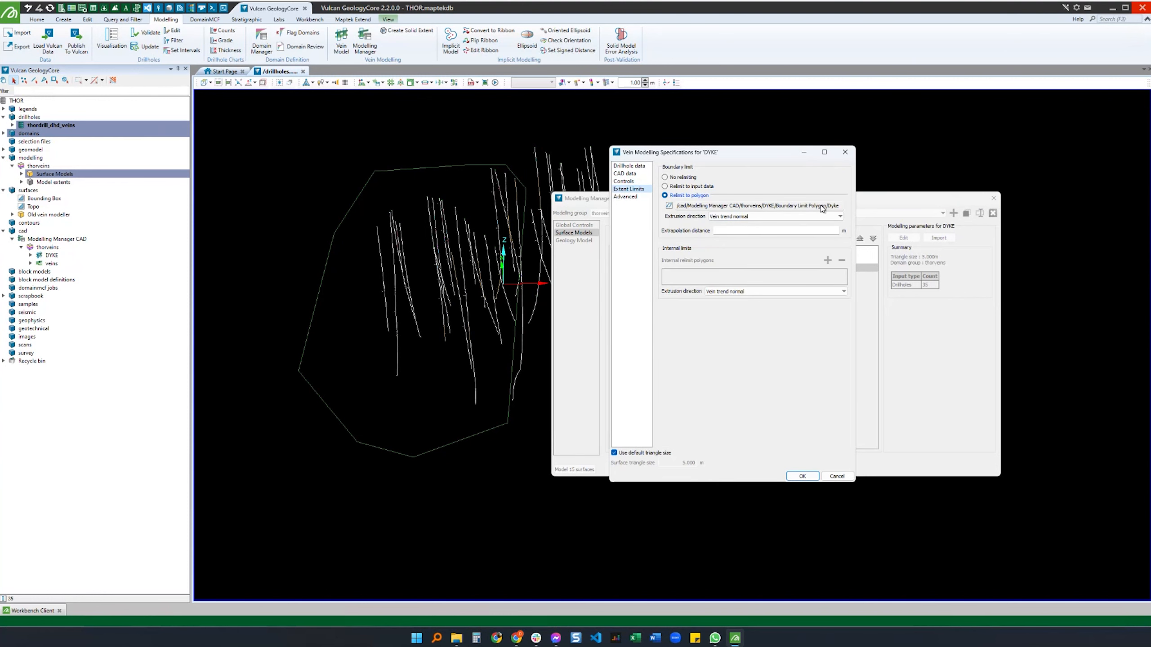
left_click(802, 476)
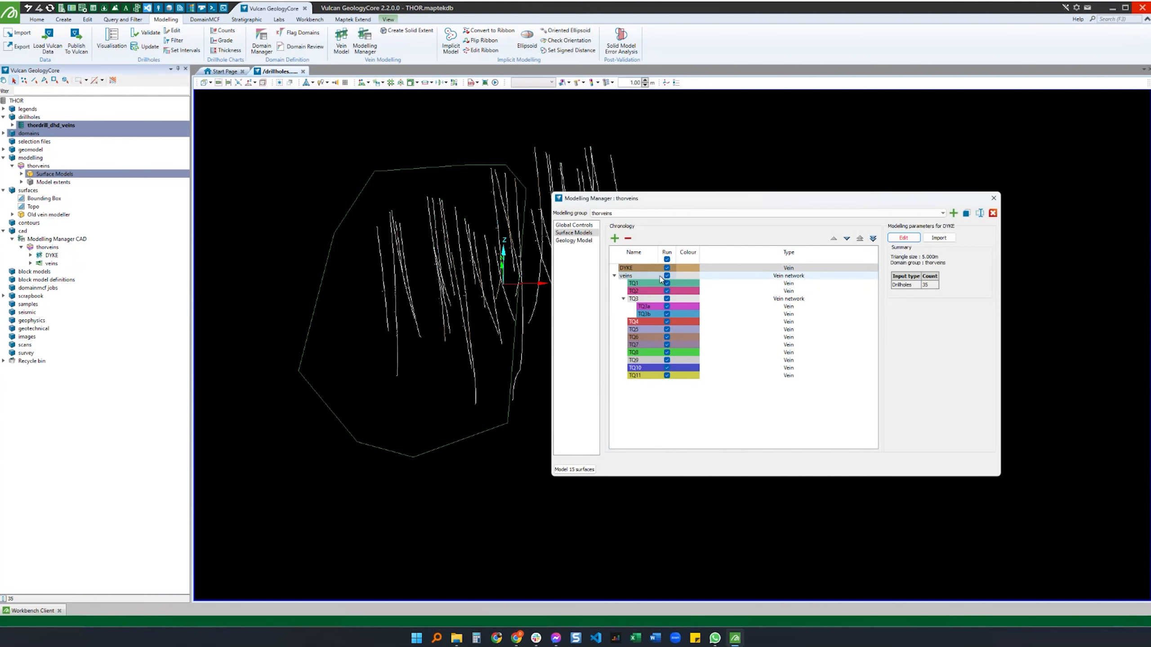
Step: Reapply DYKE's specifications by importing them again into all individual TQ veins from TQ1 through TQ11
left_click(641, 321)
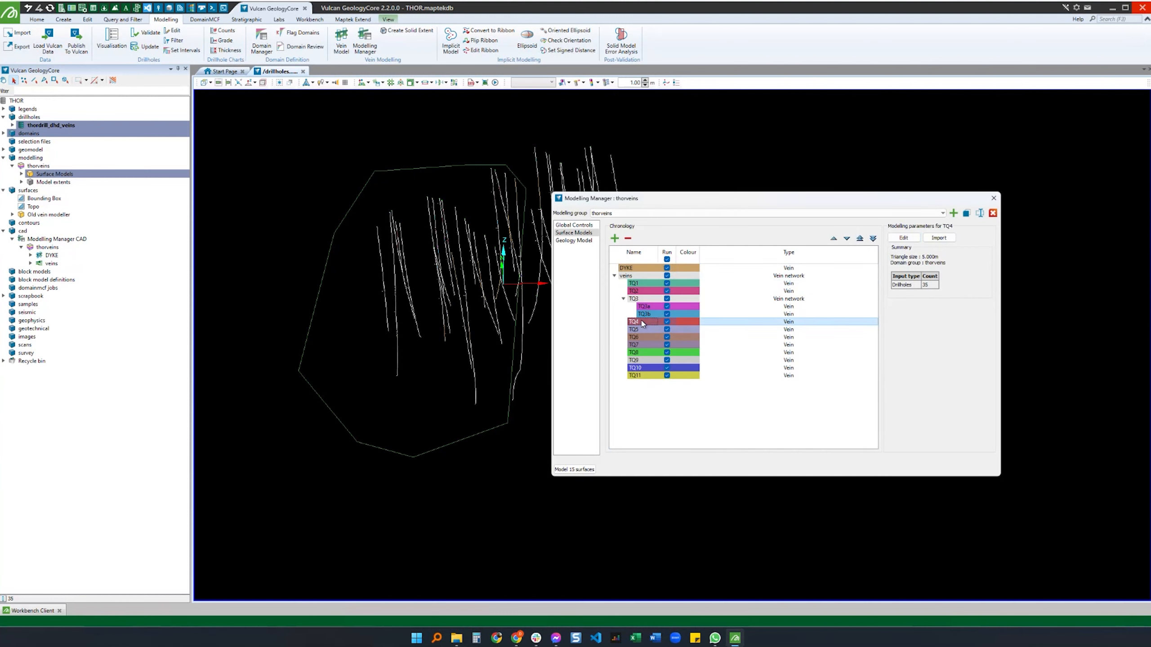
left_click_drag(643, 377, 640, 288)
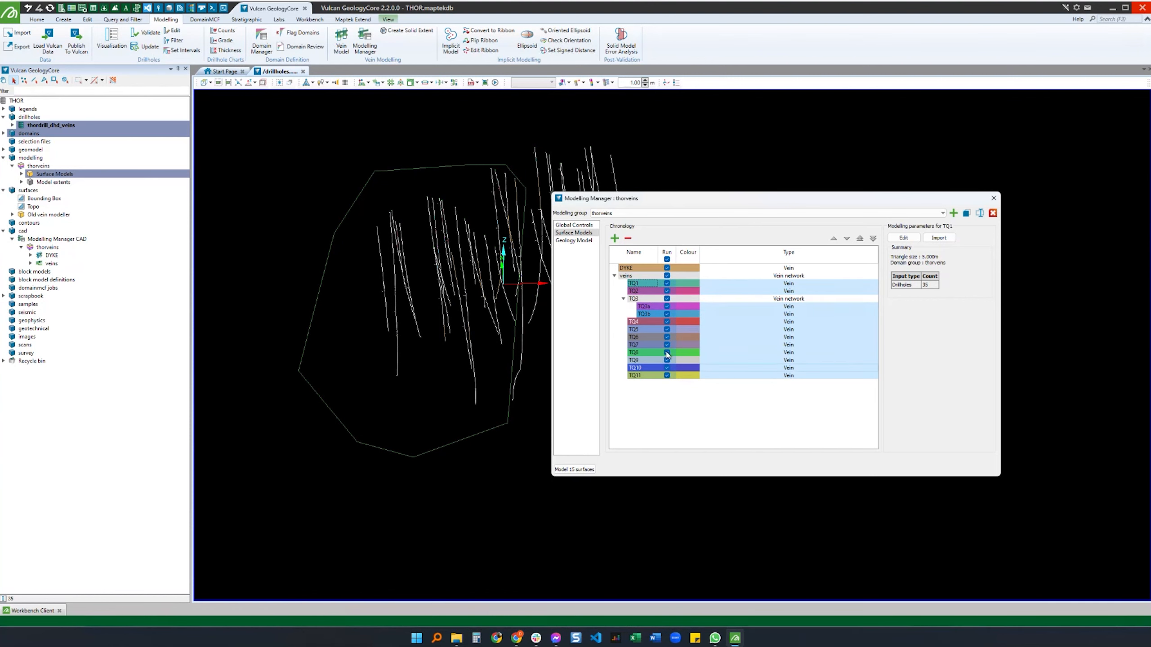
left_click(937, 238)
left_click(553, 324)
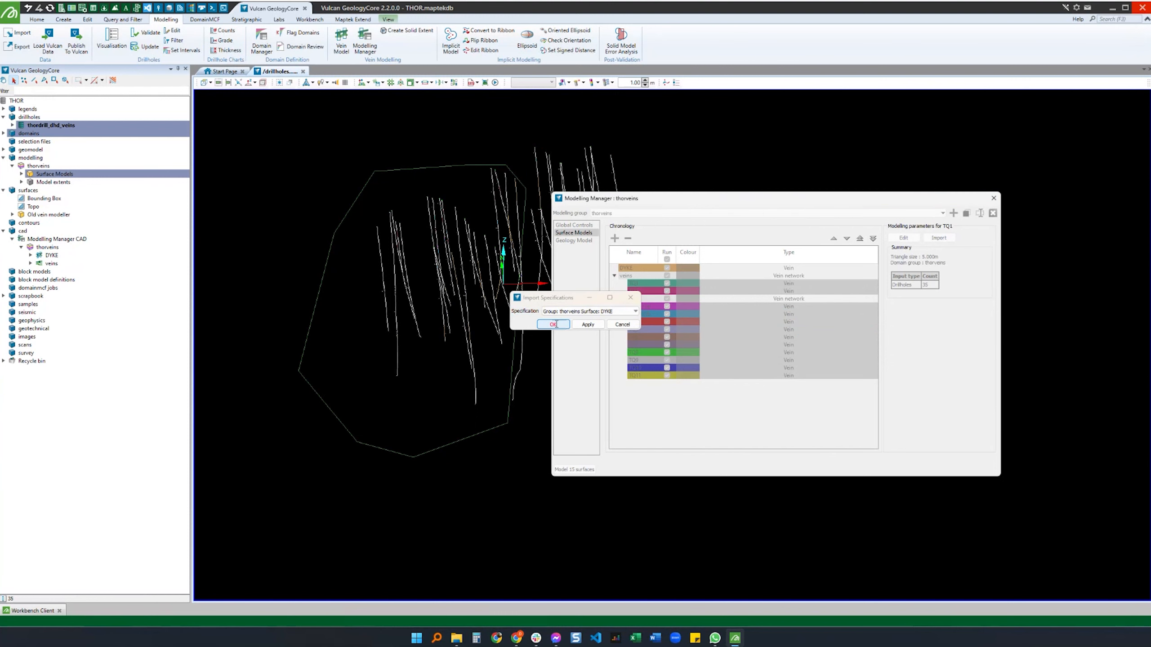
left_click(637, 368)
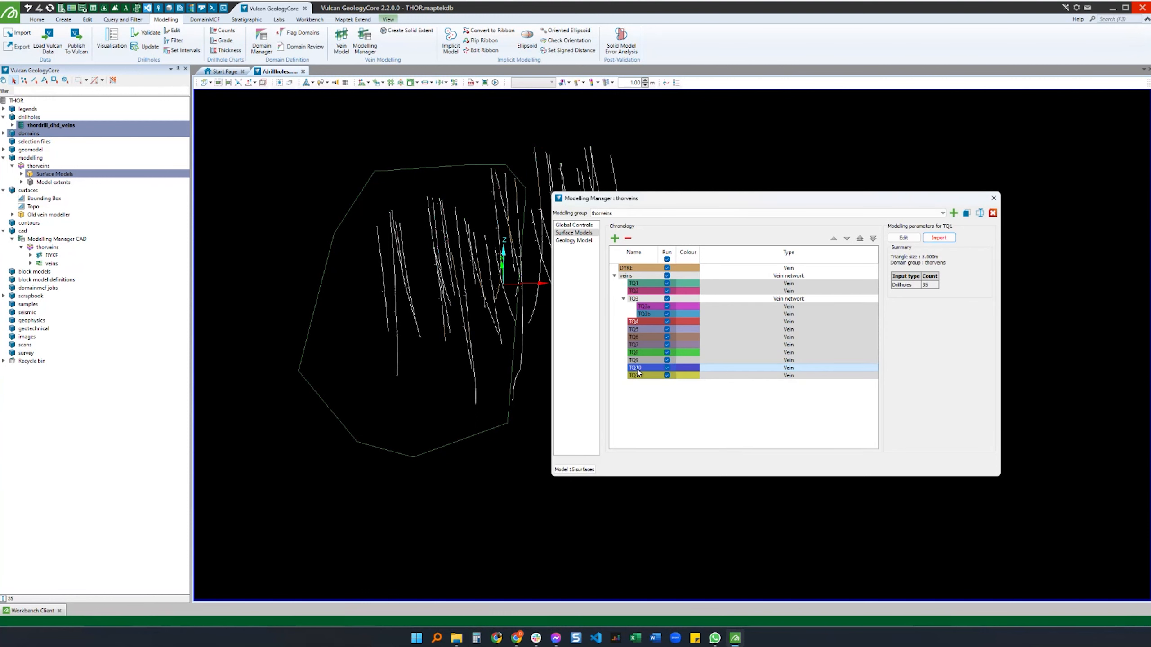
Step: Check the relimit polygon assigned in vein TQ10's extent limits and close its specifications without making changes
left_click(896, 241)
left_click(633, 191)
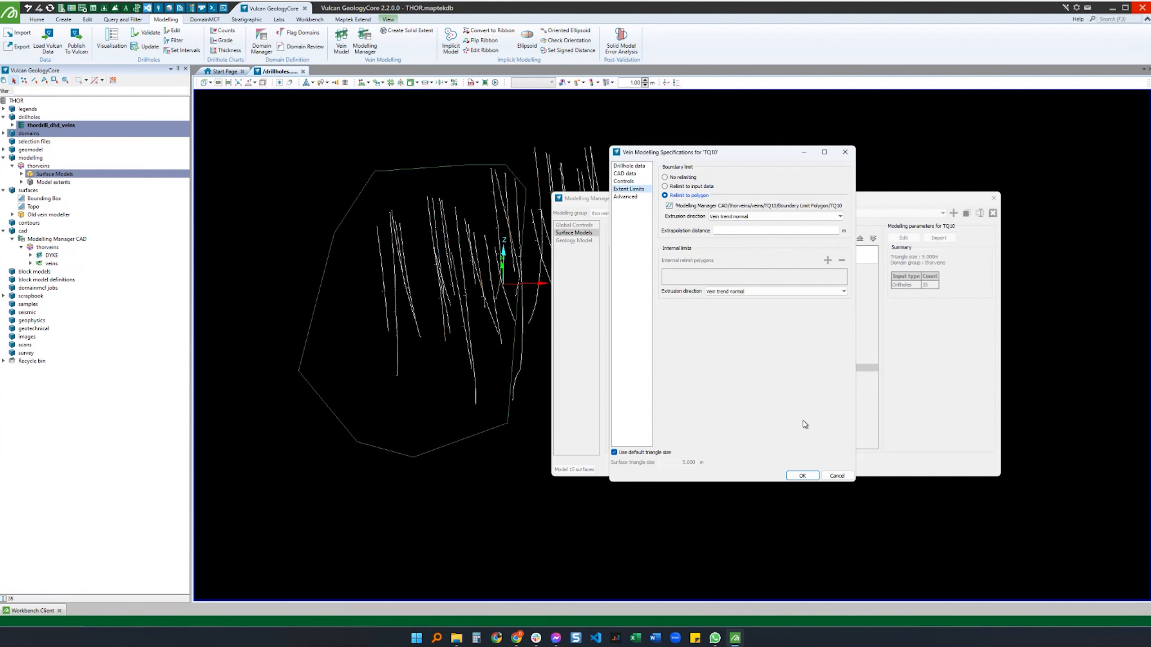
left_click(836, 475)
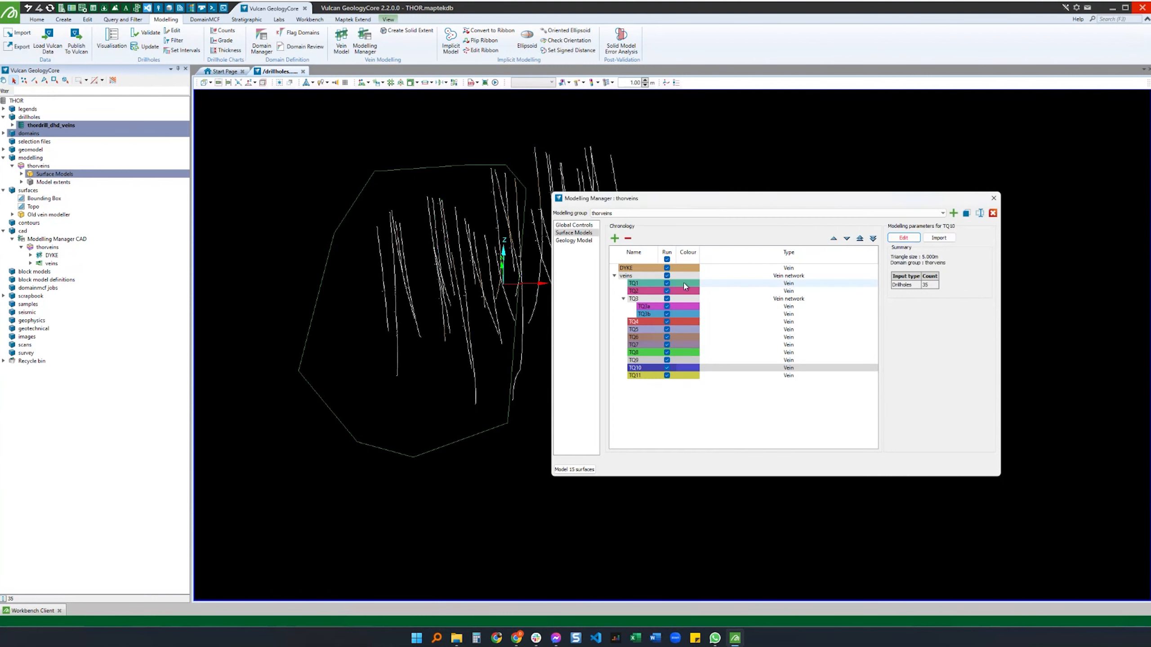
Step: Look up TQ3a's hanging wall CAD data in its modelling specifications and locate line 2 in the project's Modelling Manager CAD data
left_click(647, 307)
left_click(904, 238)
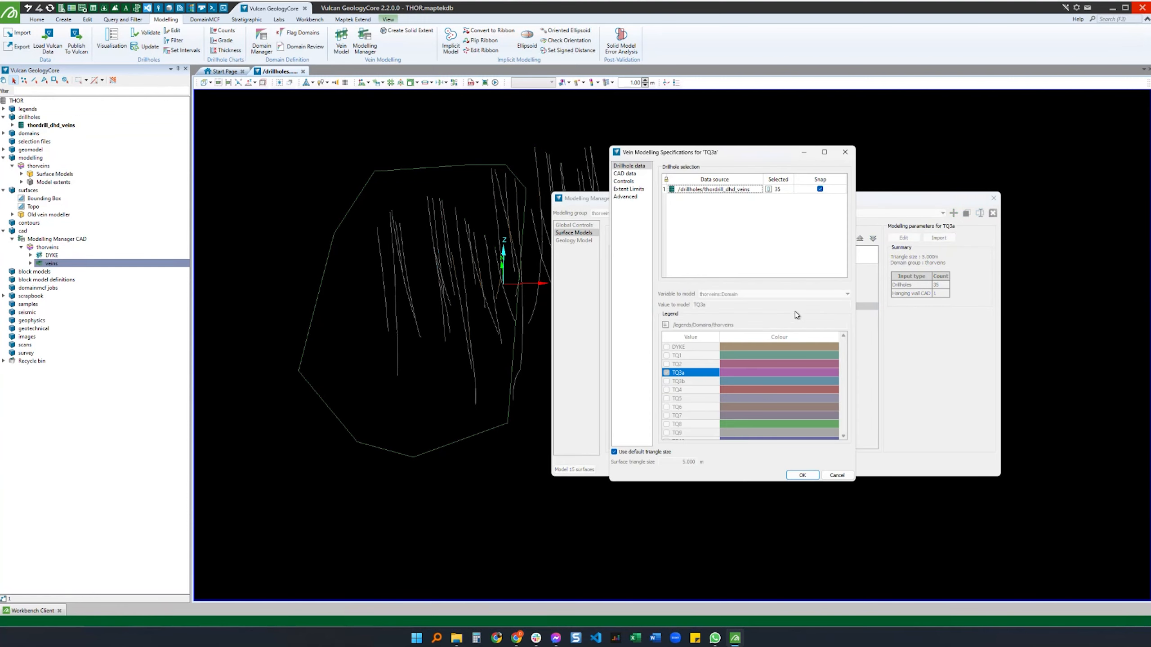
left_click(635, 174)
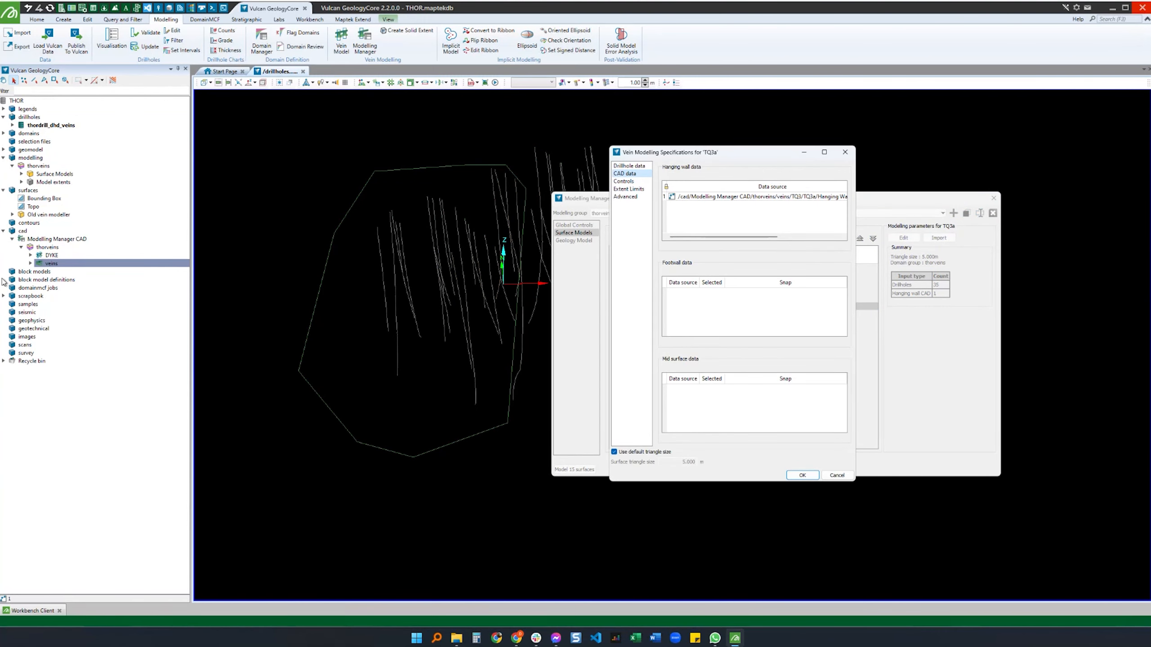
left_click(30, 264)
left_click(39, 288)
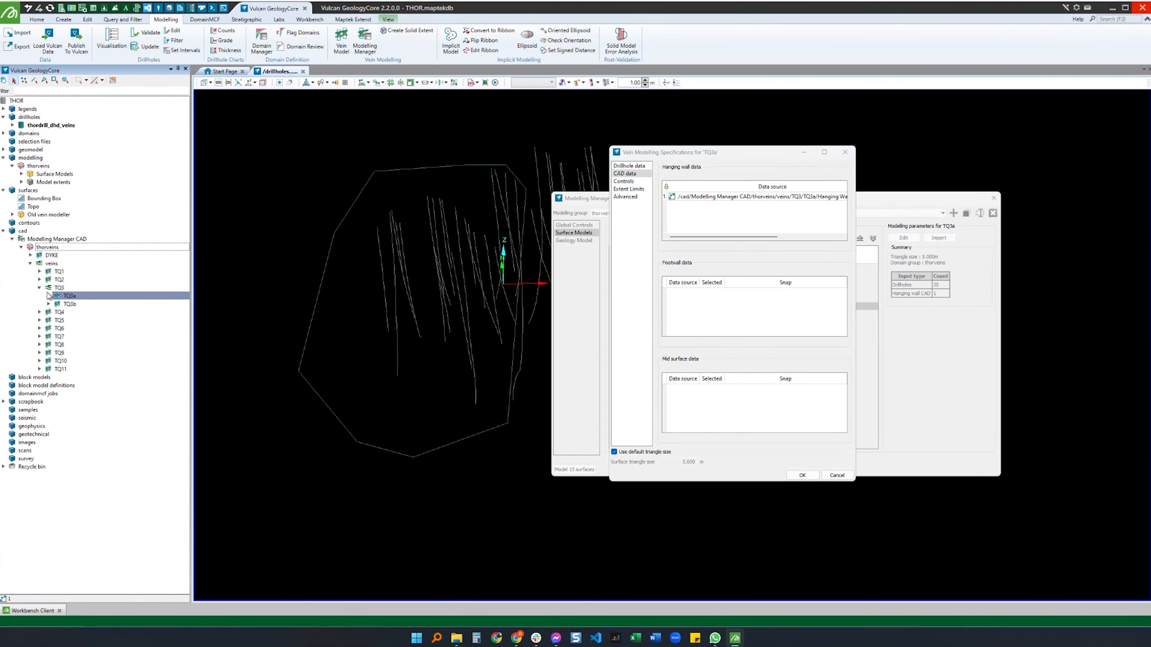
left_click(49, 295)
left_click(57, 303)
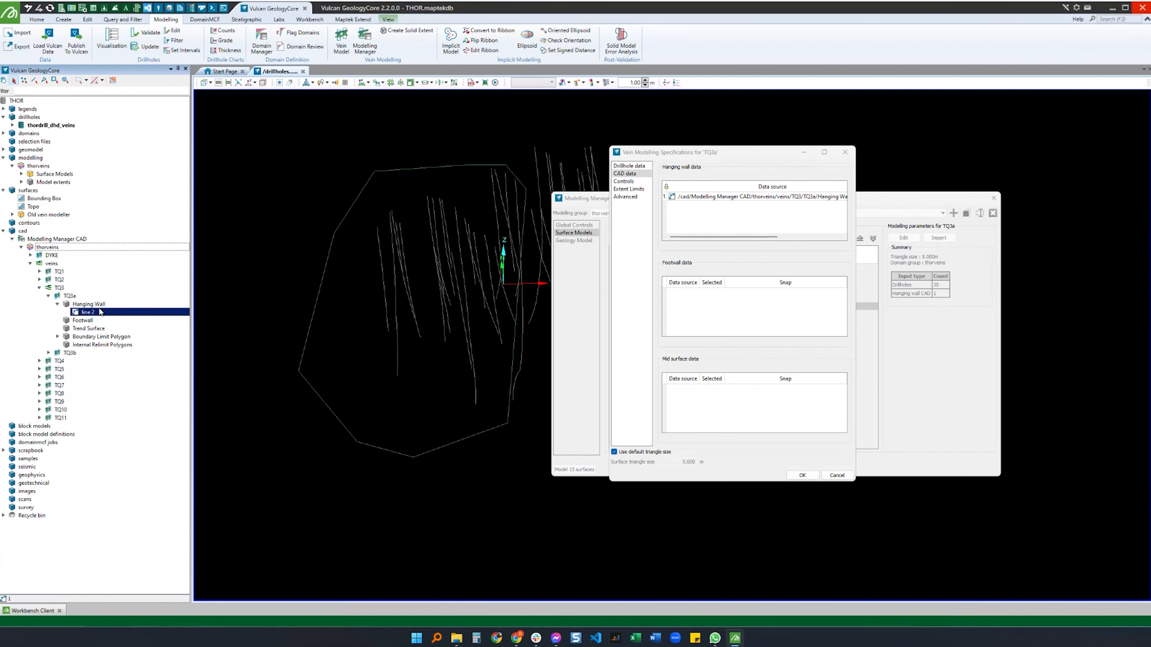
Step: Check the selection and snap settings of TQ3a's hanging wall data, collapse the TQ3 CAD data and cancel the specifications
left_click(809, 179)
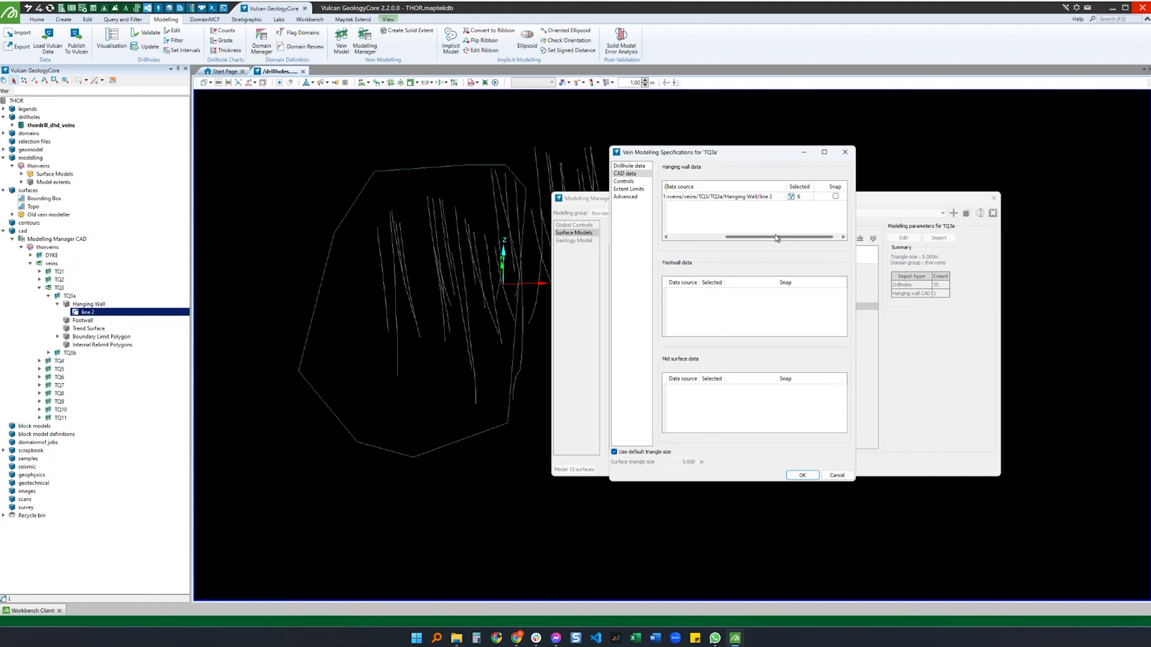
left_click_drag(775, 238, 783, 238)
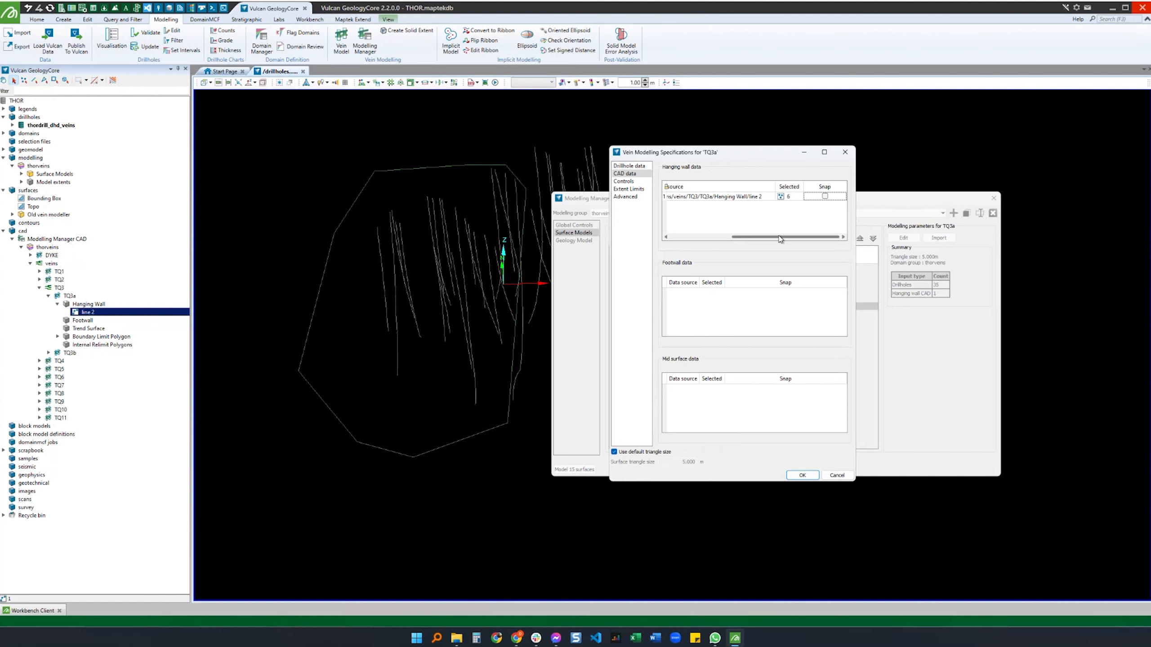
left_click_drag(766, 237, 704, 245)
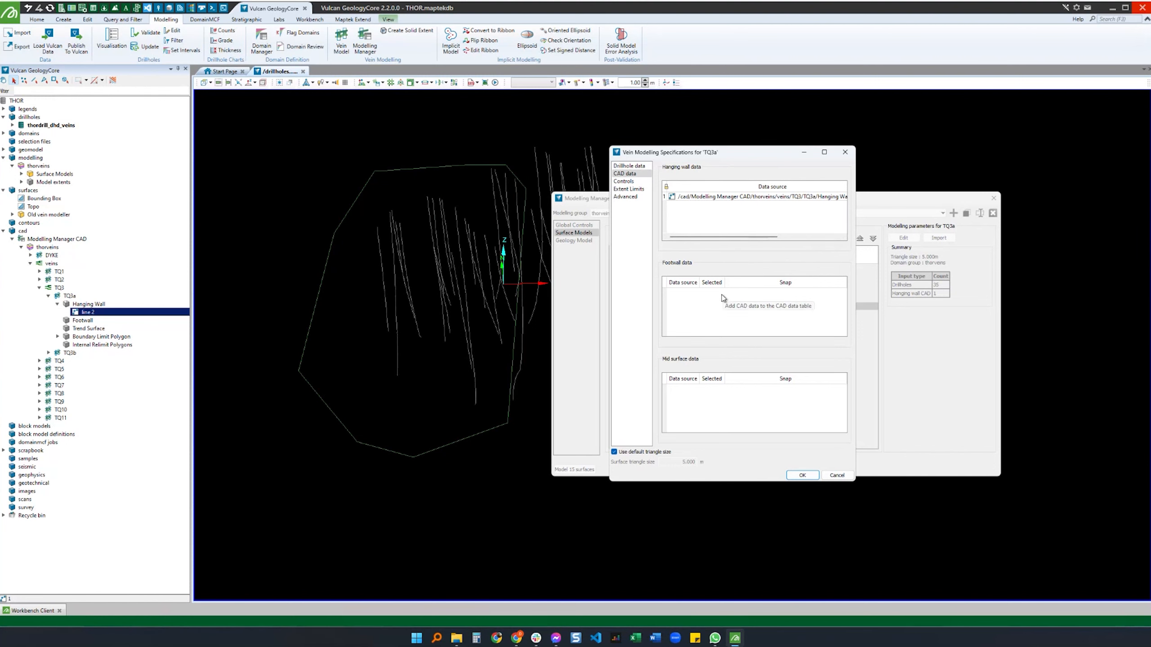
left_click(57, 305)
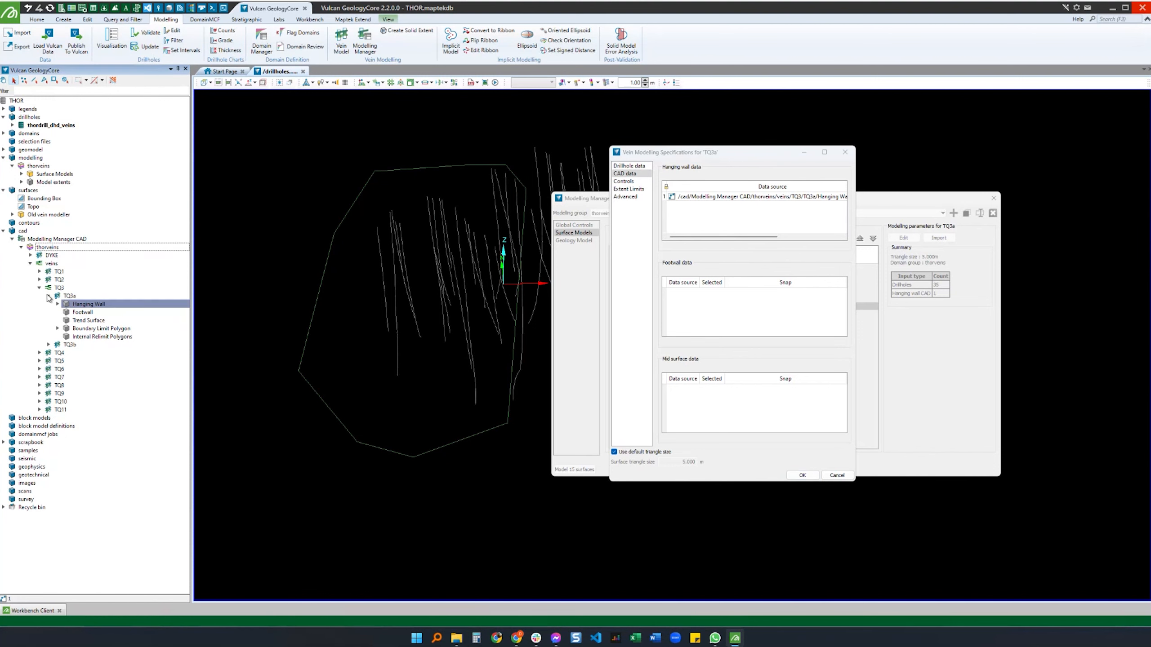
left_click(49, 295)
left_click(40, 287)
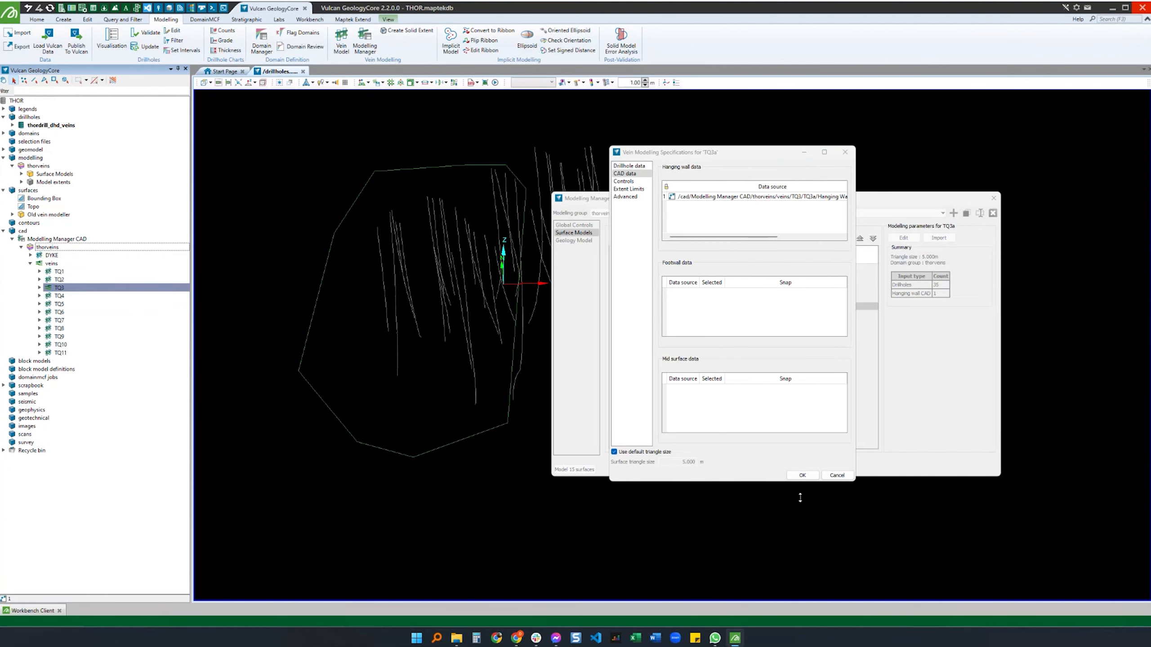
left_click(829, 476)
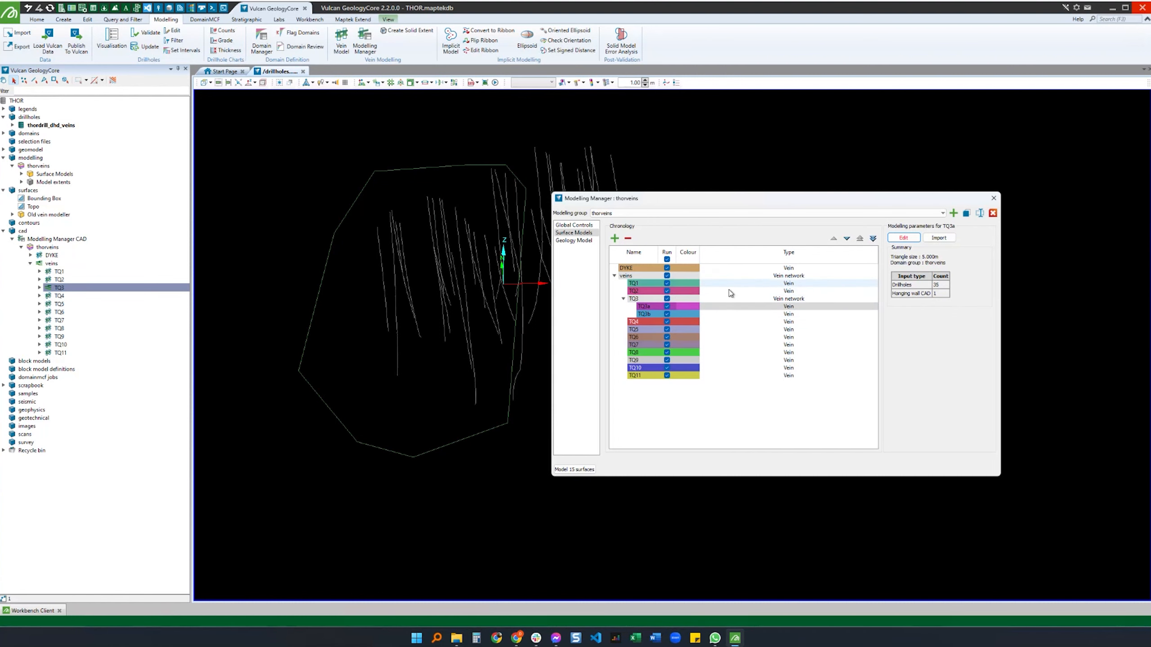
Step: Model all 15 surfaces of the thorveins group and expand the generated surface models down to DYKE's outputs
left_click(575, 470)
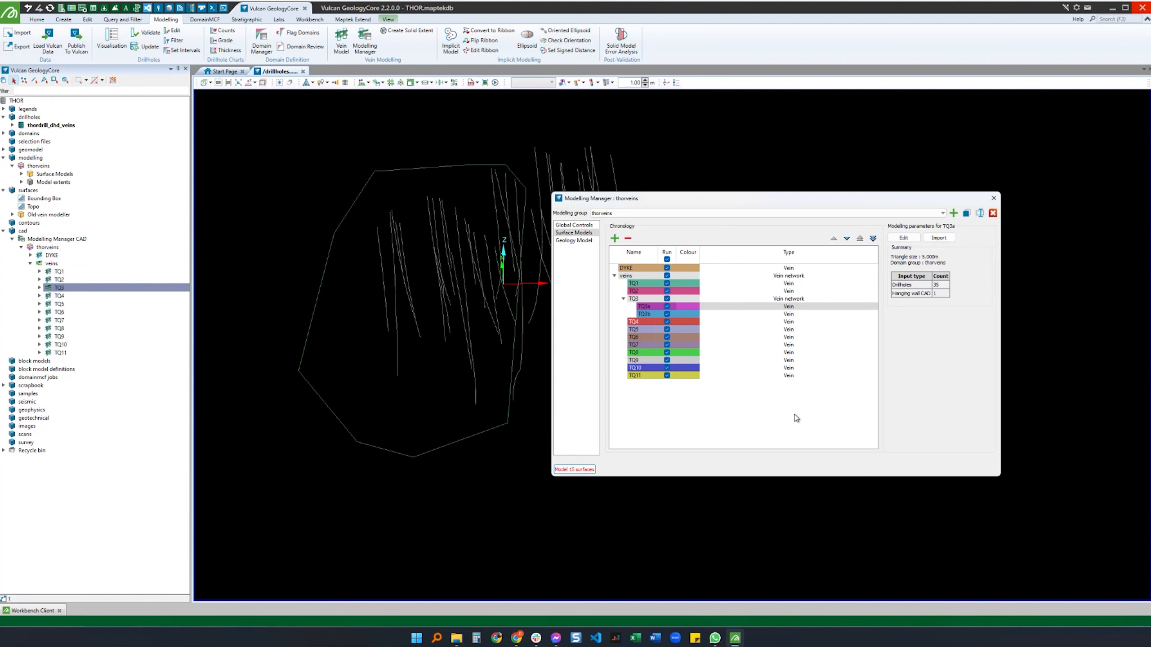
left_click(22, 174)
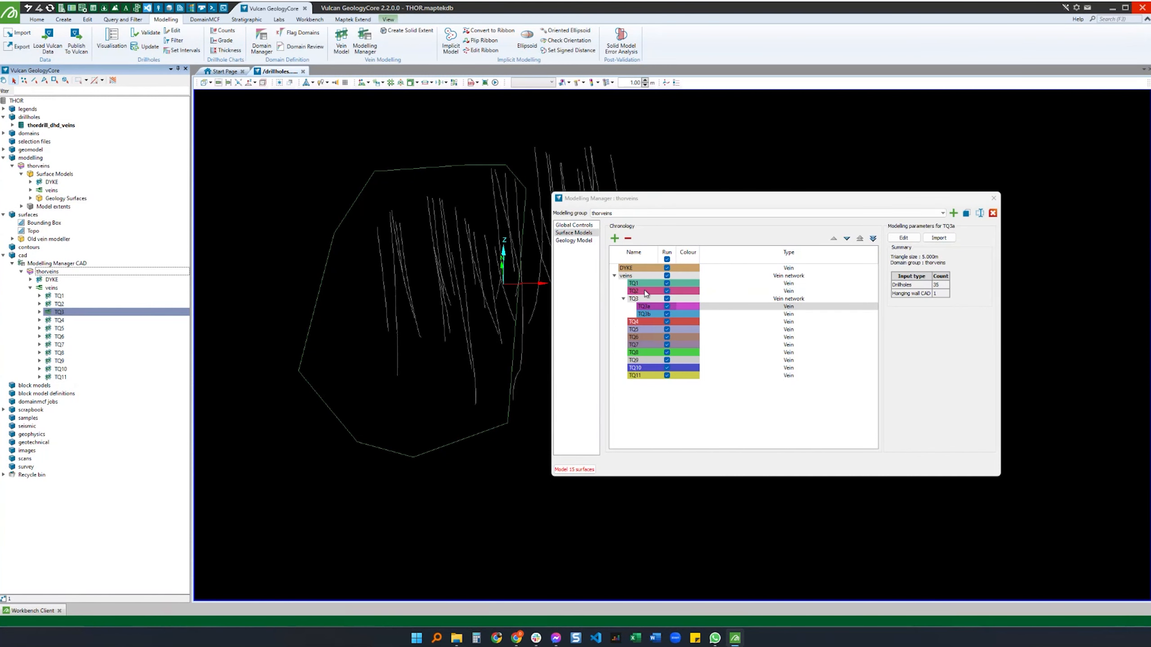
left_click(30, 182)
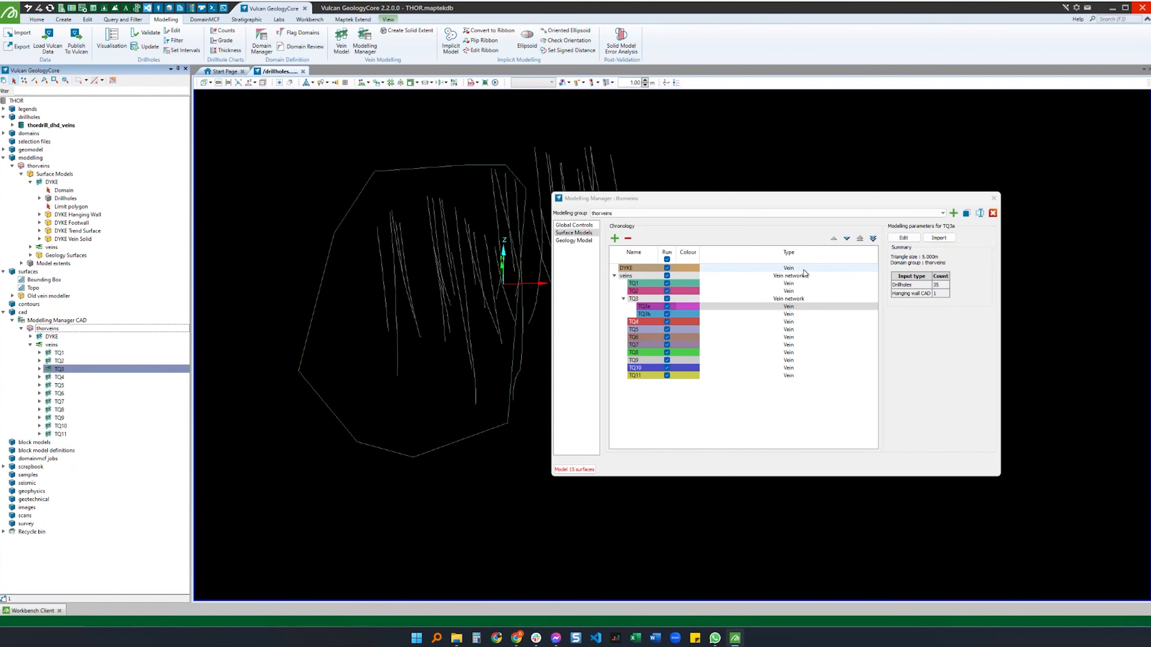
Step: Examine the contents of DYKE's hanging wall, footwall and trend surface outputs, and collapse DYKE
left_click(39, 214)
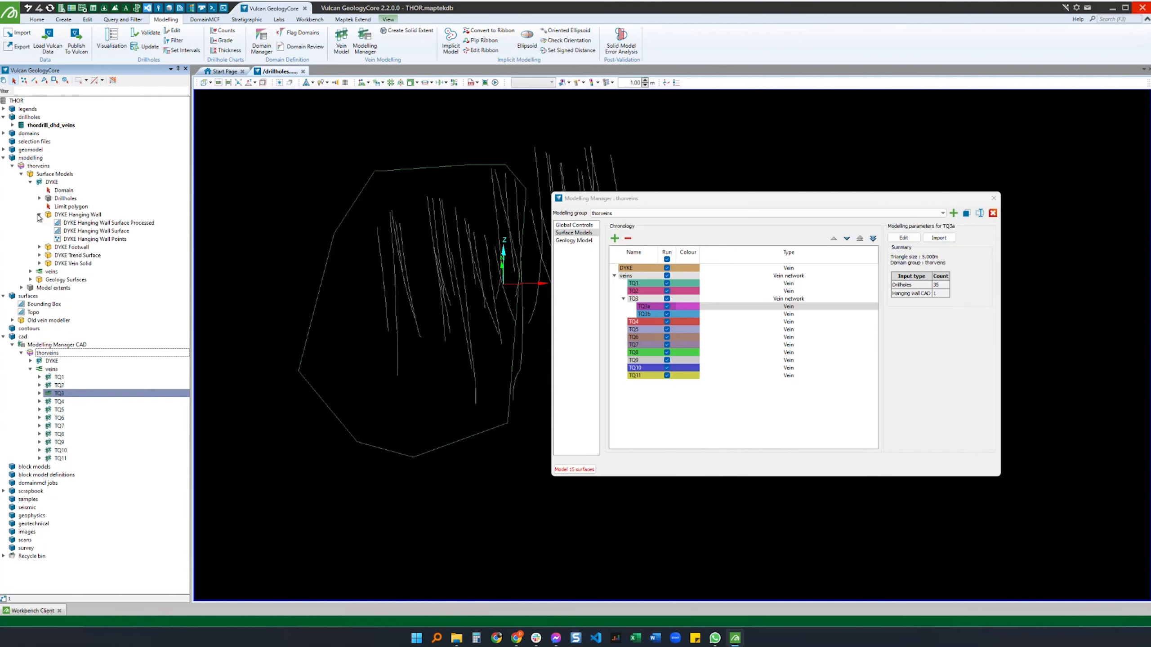
left_click(40, 247)
left_click(39, 279)
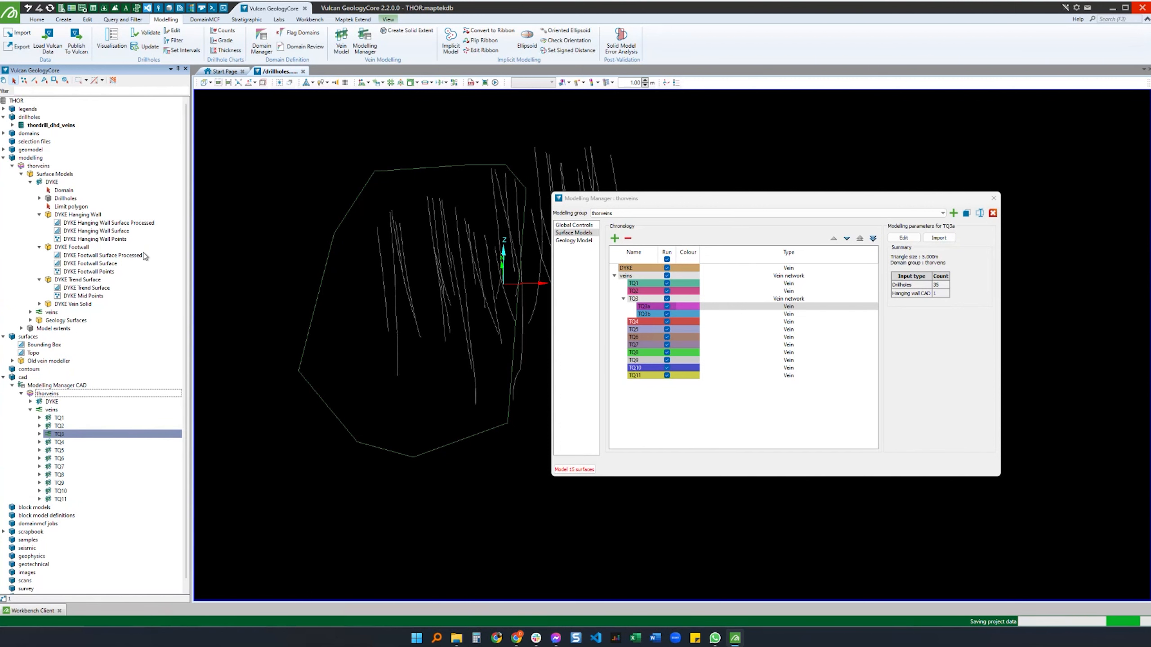
left_click(40, 247)
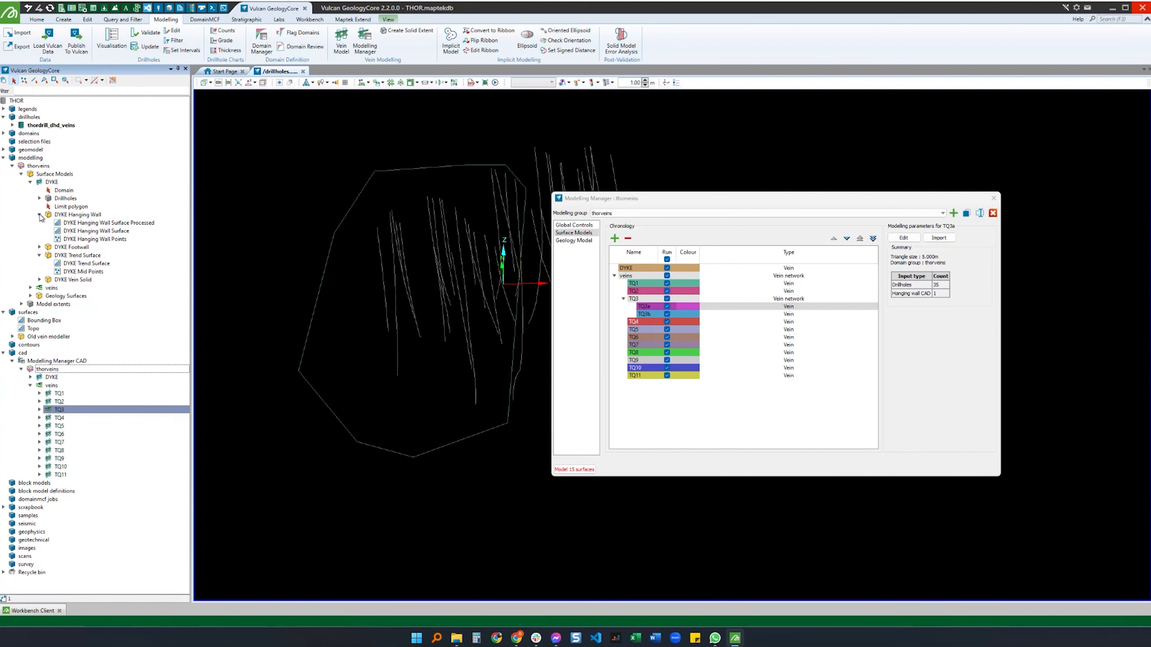
left_click(40, 215)
left_click(40, 231)
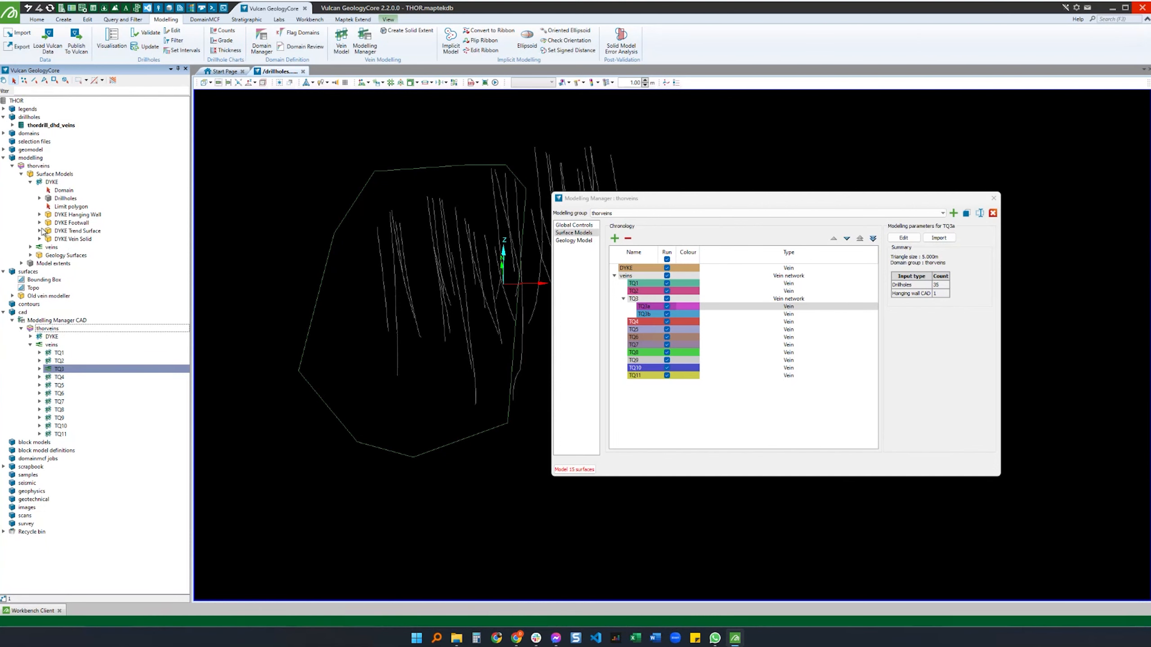
left_click(30, 182)
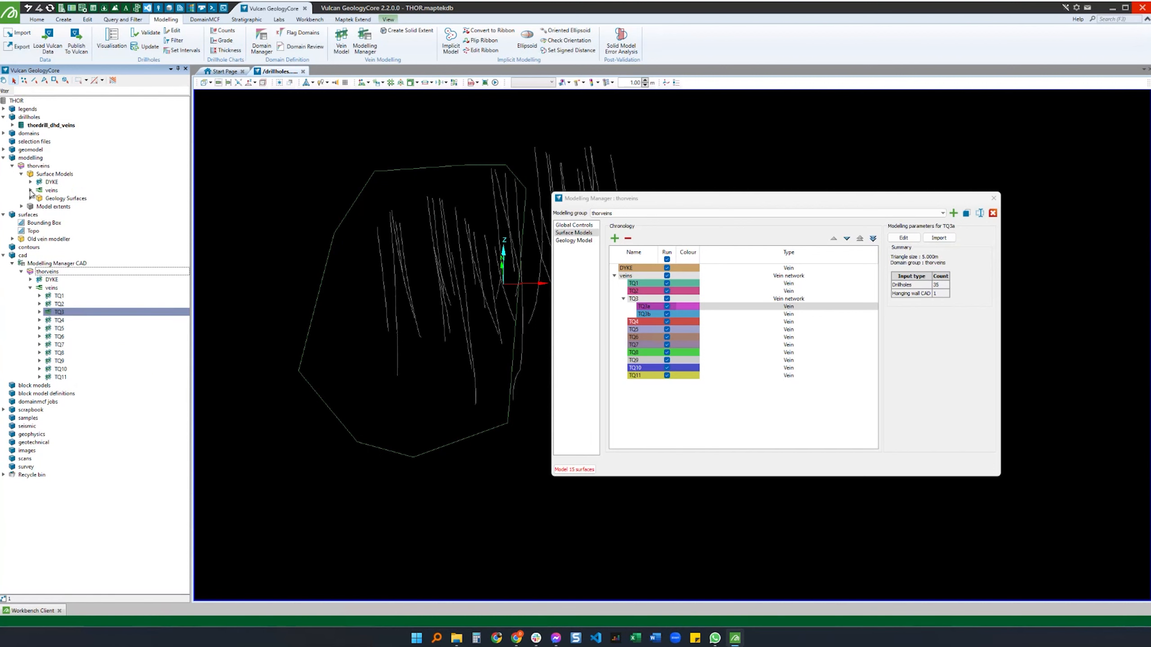
Step: Examine the generated outputs of the veins network, looking into TQ1, TQ3a and the TQ3 Solids
left_click(30, 191)
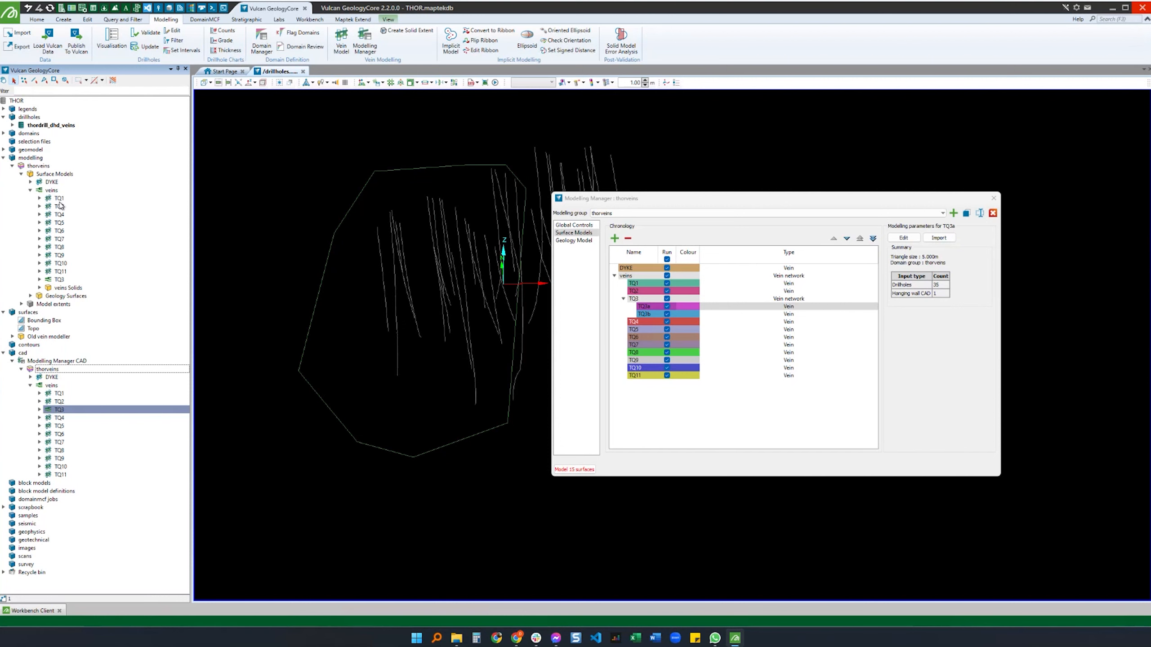
left_click(39, 199)
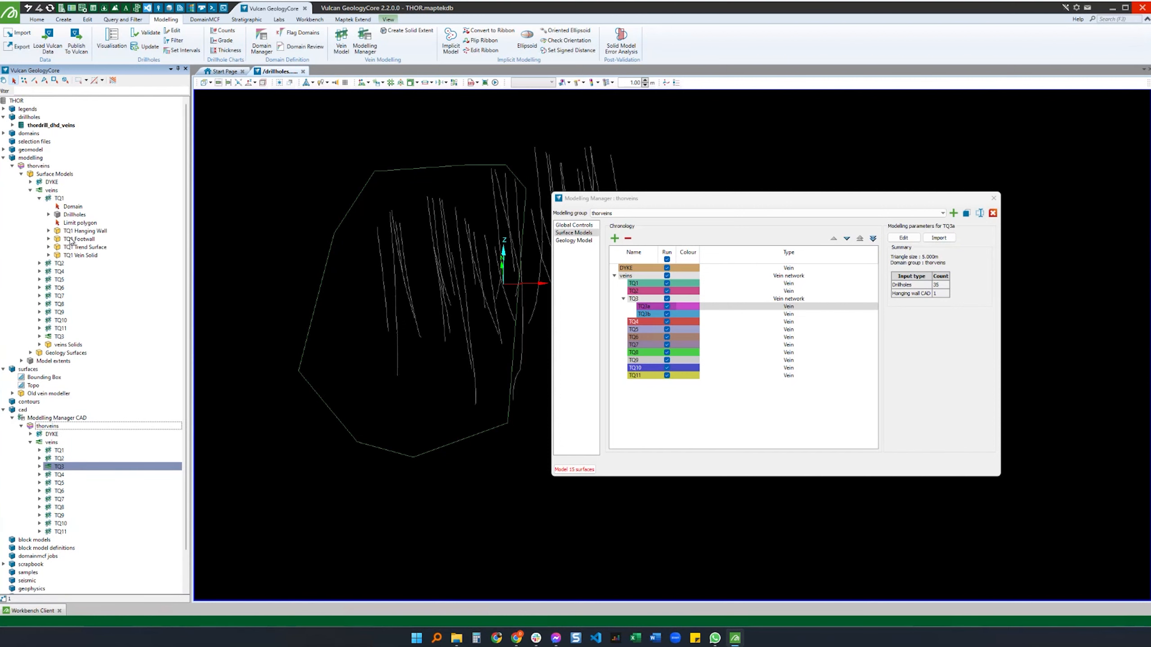
left_click(40, 199)
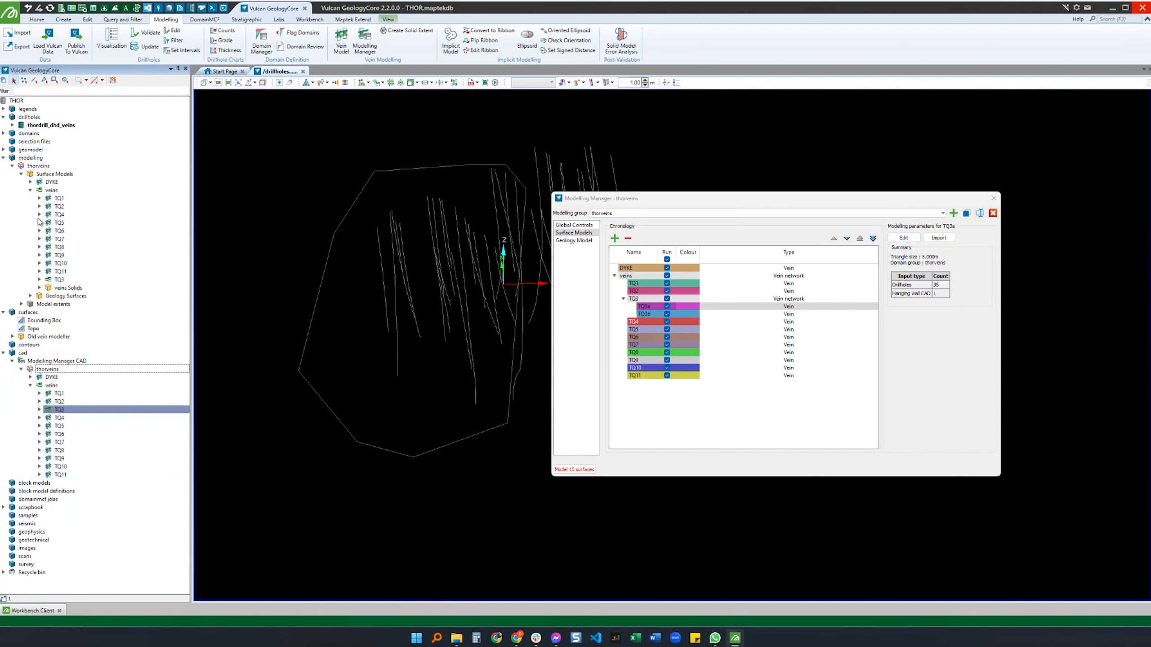
left_click(40, 280)
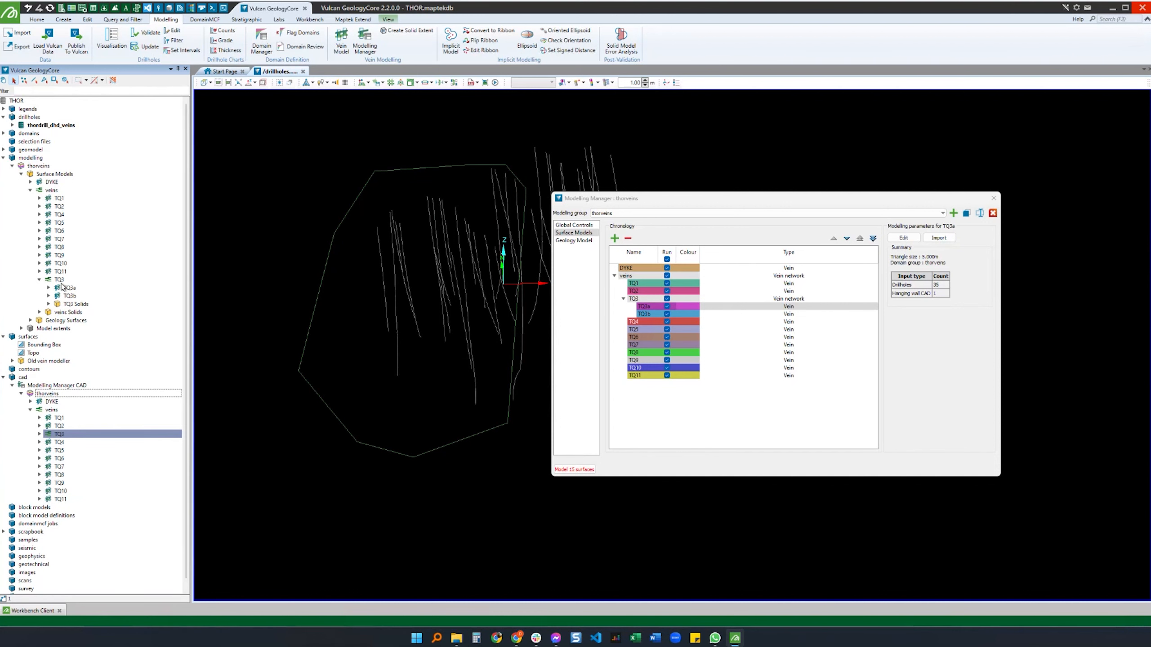
left_click(49, 288)
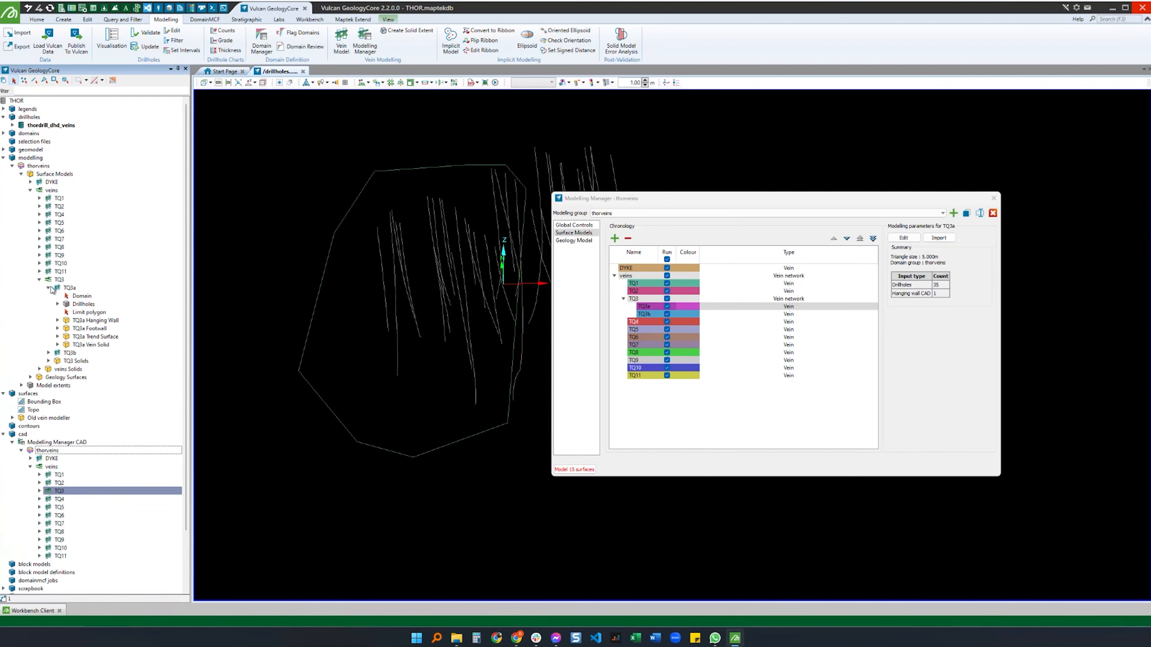
left_click(48, 288)
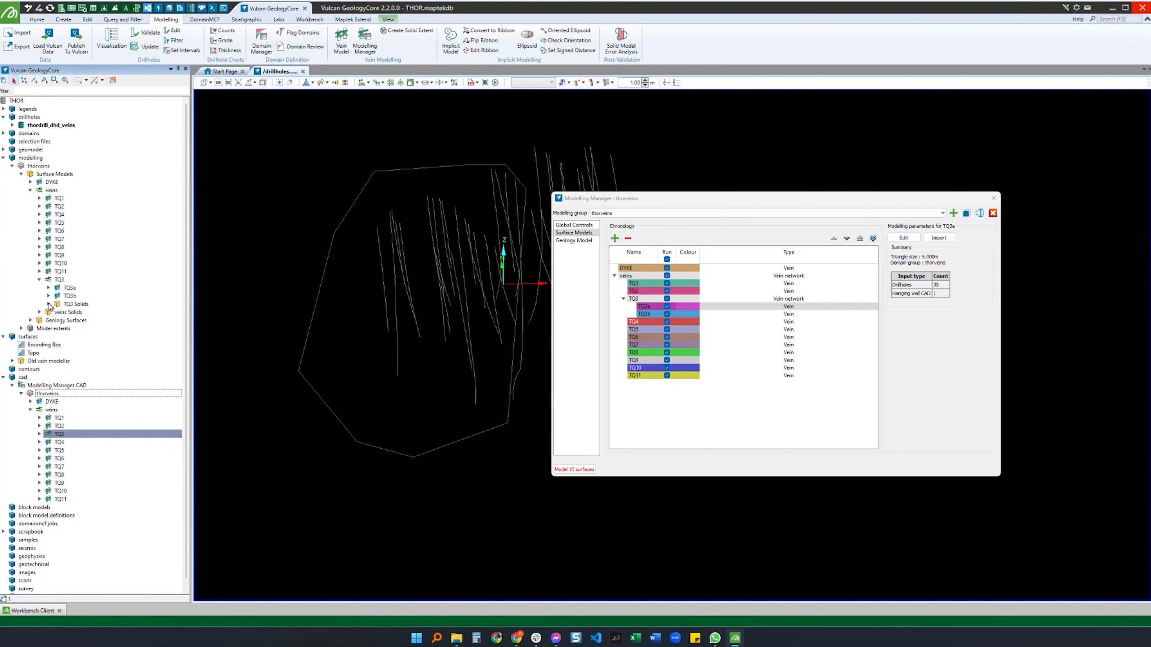
left_click(49, 305)
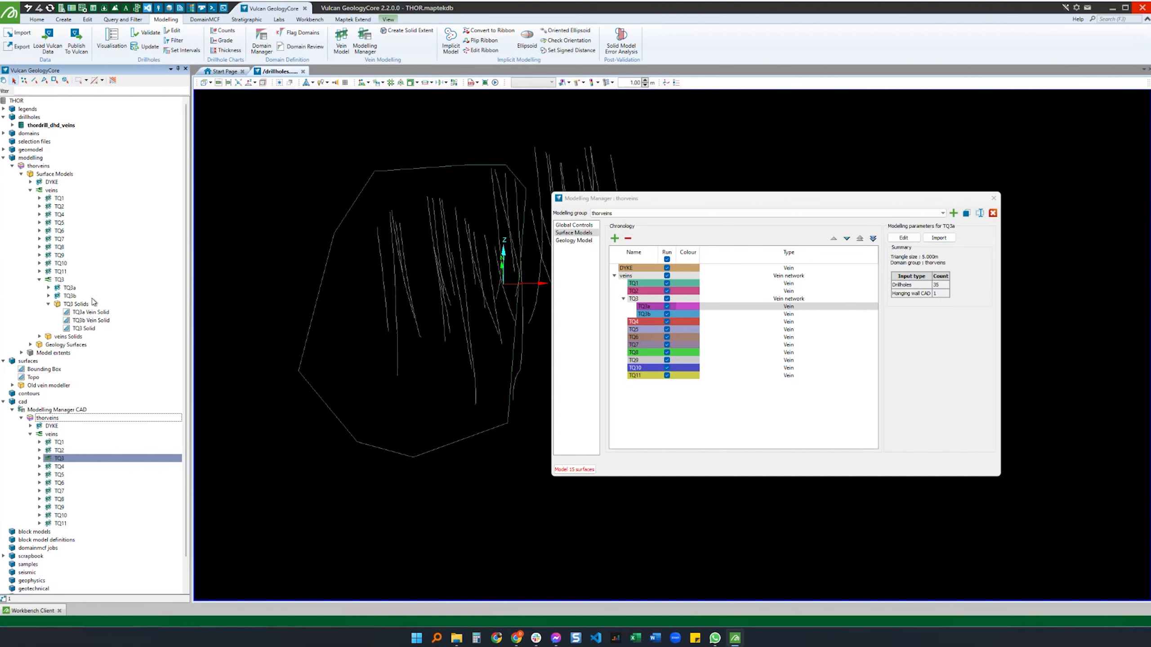
Step: Check the solids merging option and truncation relationship in TQ3's vein network specifications, and cancel without changes
left_click(640, 299)
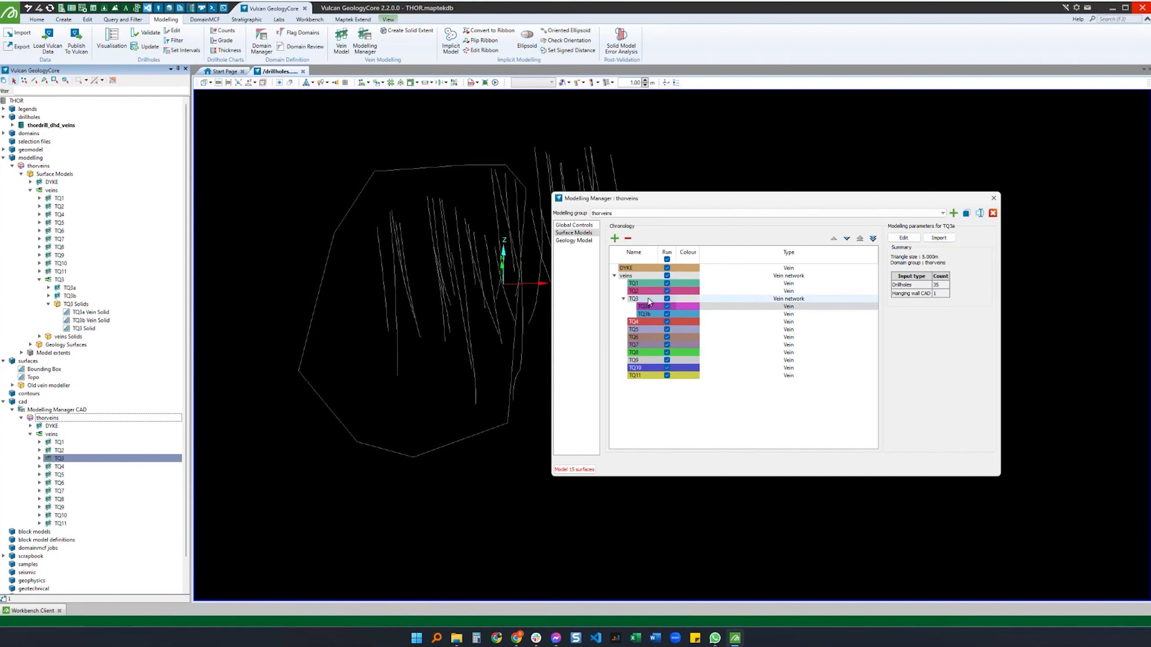
left_click(906, 239)
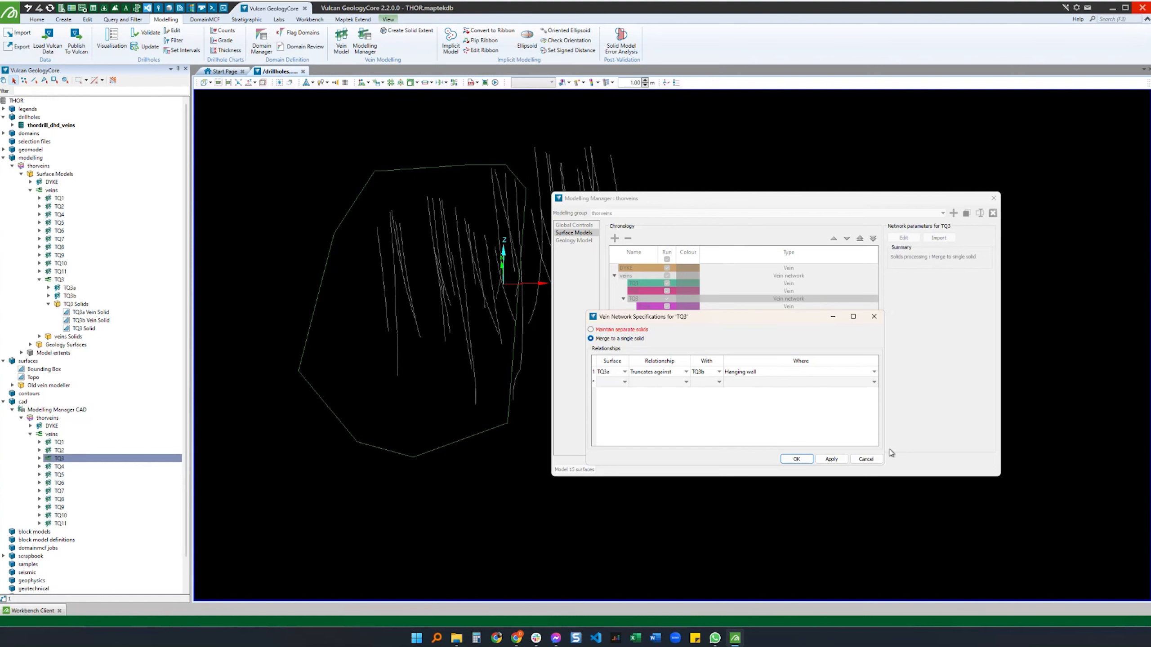
left_click(866, 459)
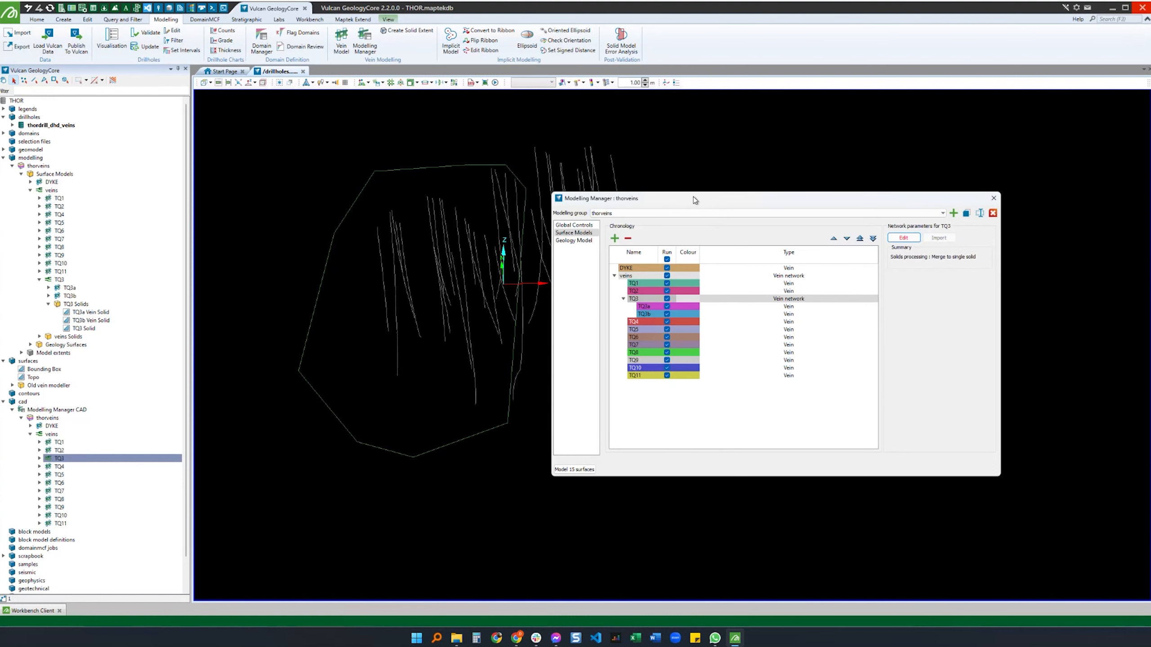
Step: Display the merged TQ3 Solid in the 3D view, inspect it from different angles against the drillholes, and remove it from the view
left_click_drag(68, 332, 435, 235)
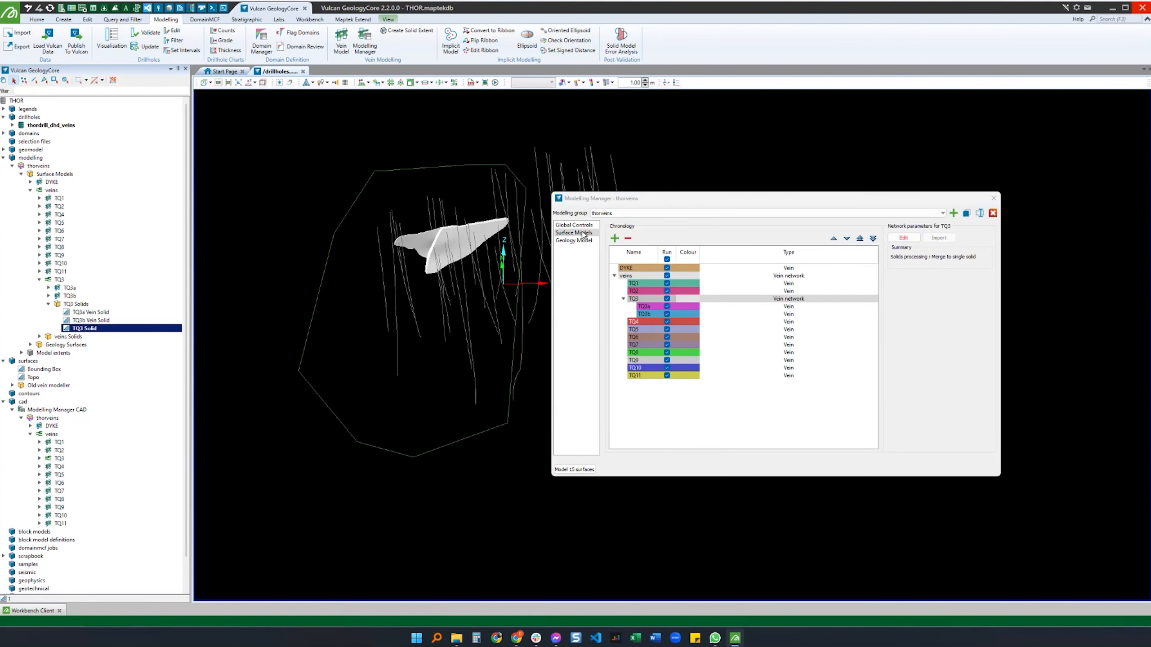
scroll(455, 232, "up", 5)
scroll(411, 263, "up", 4)
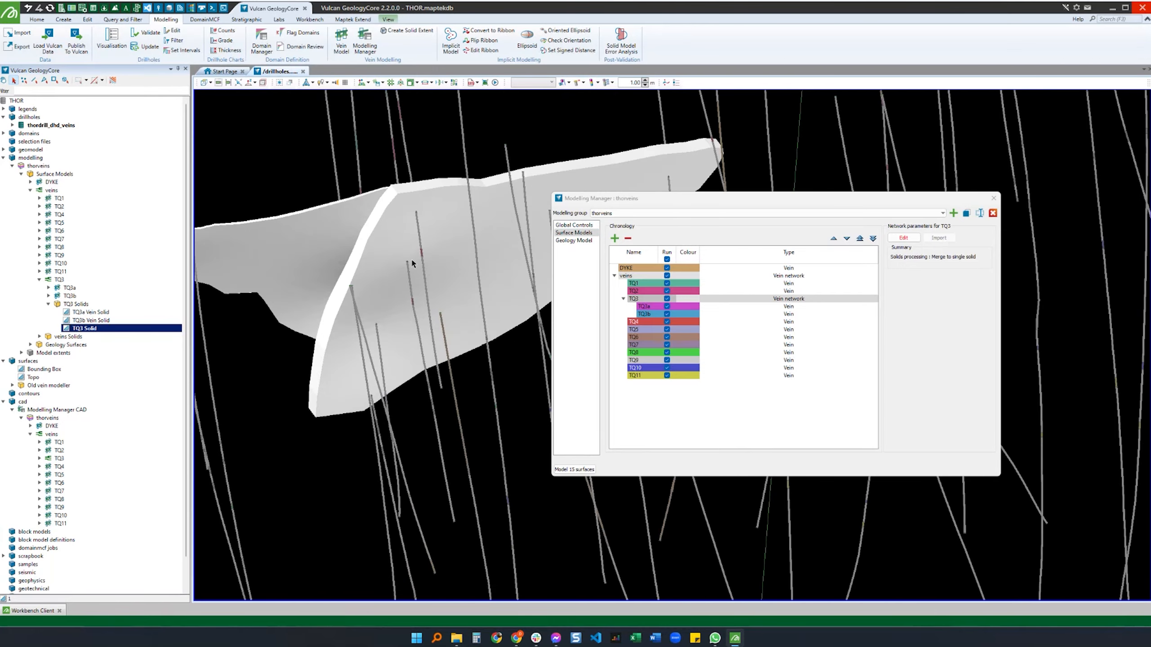
mouse_move(399, 255)
right_mouse_down()
mouse_move(394, 285)
mouse_move(526, 288)
mouse_move(586, 235)
mouse_move(494, 263)
mouse_move(320, 363)
mouse_move(424, 314)
mouse_move(432, 330)
mouse_move(379, 304)
mouse_move(203, 266)
mouse_move(141, 391)
mouse_move(199, 435)
mouse_move(288, 412)
mouse_move(271, 367)
right_mouse_up()
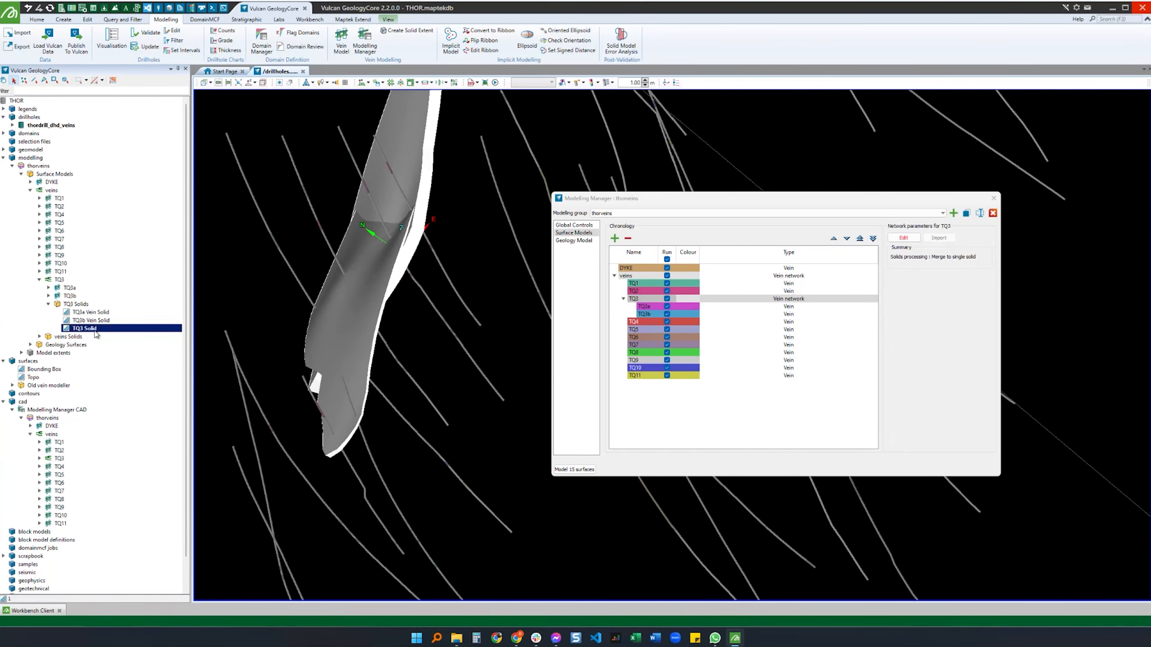
double_click(88, 330)
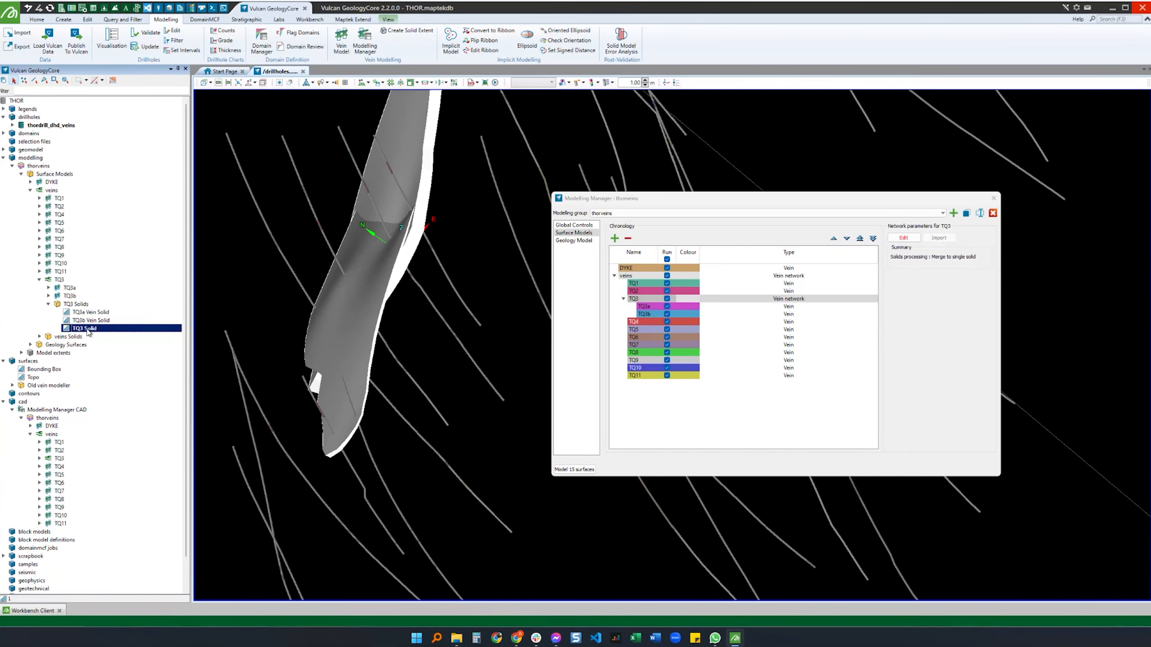
left_click(50, 305)
left_click(40, 279)
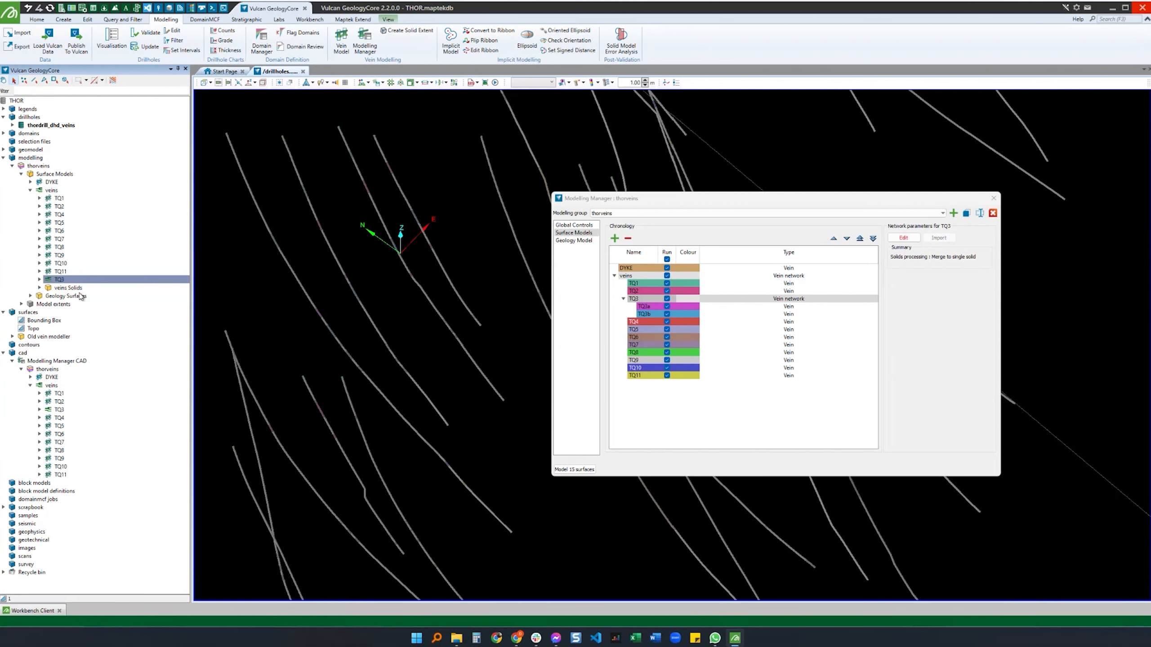
Step: Display all solids from the veins Solids container in the 3D view and inspect them from different angles
left_click(39, 287)
left_click(69, 288)
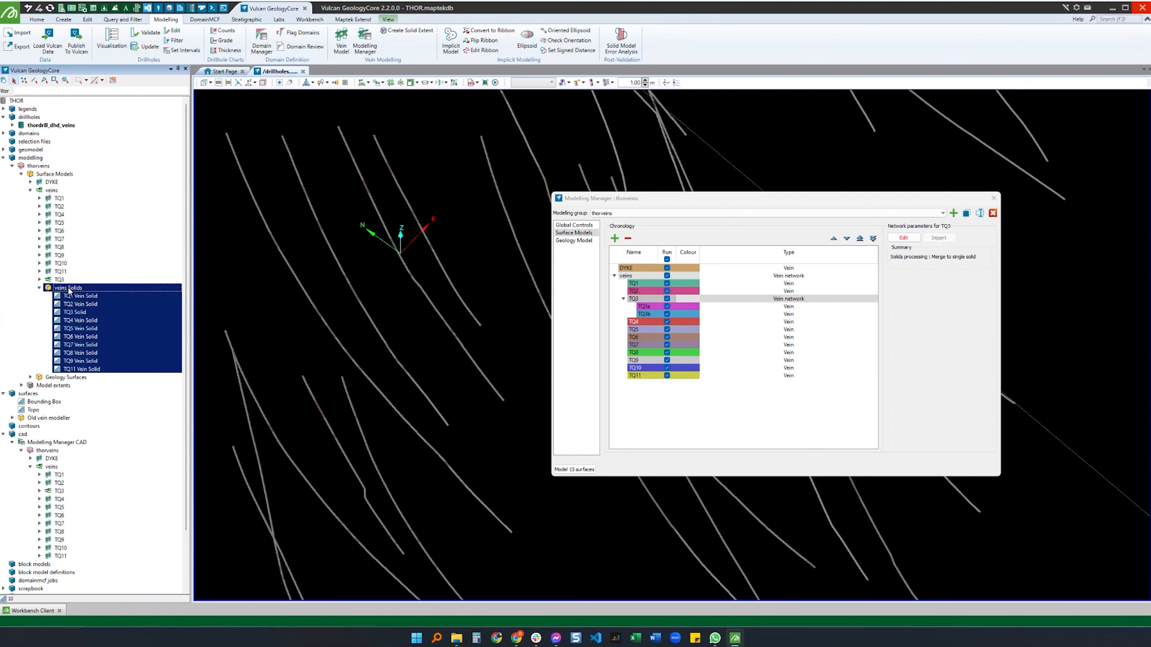
left_click_drag(68, 288, 404, 335)
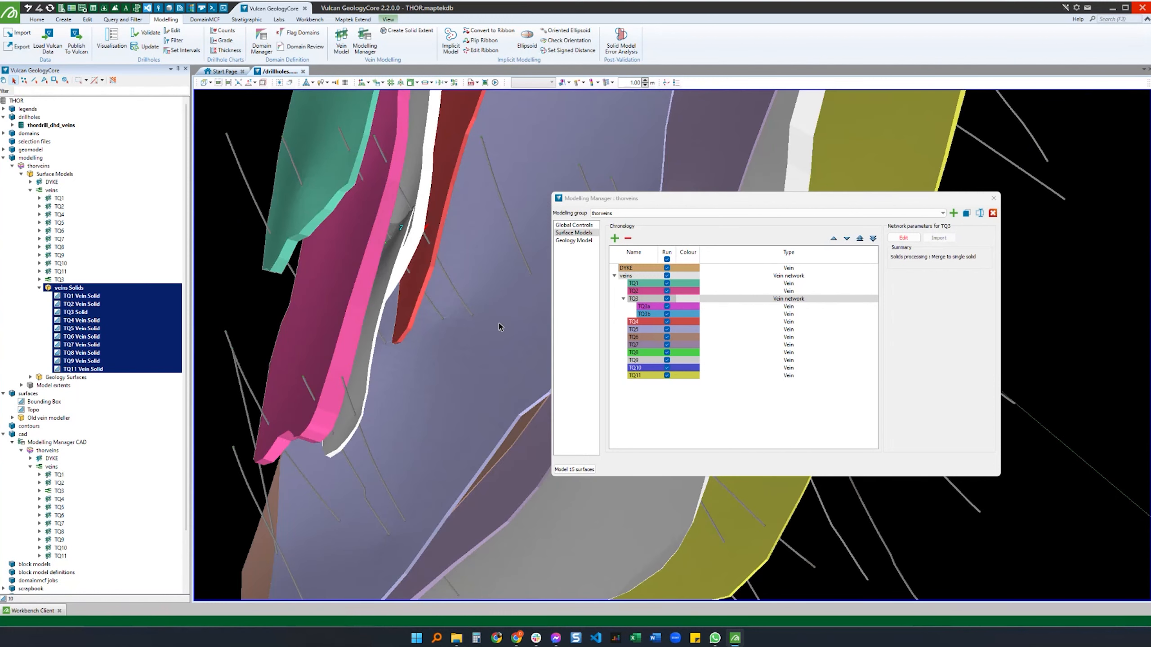
scroll(439, 220, "down", 6)
left_click_drag(683, 199, 1150, 227)
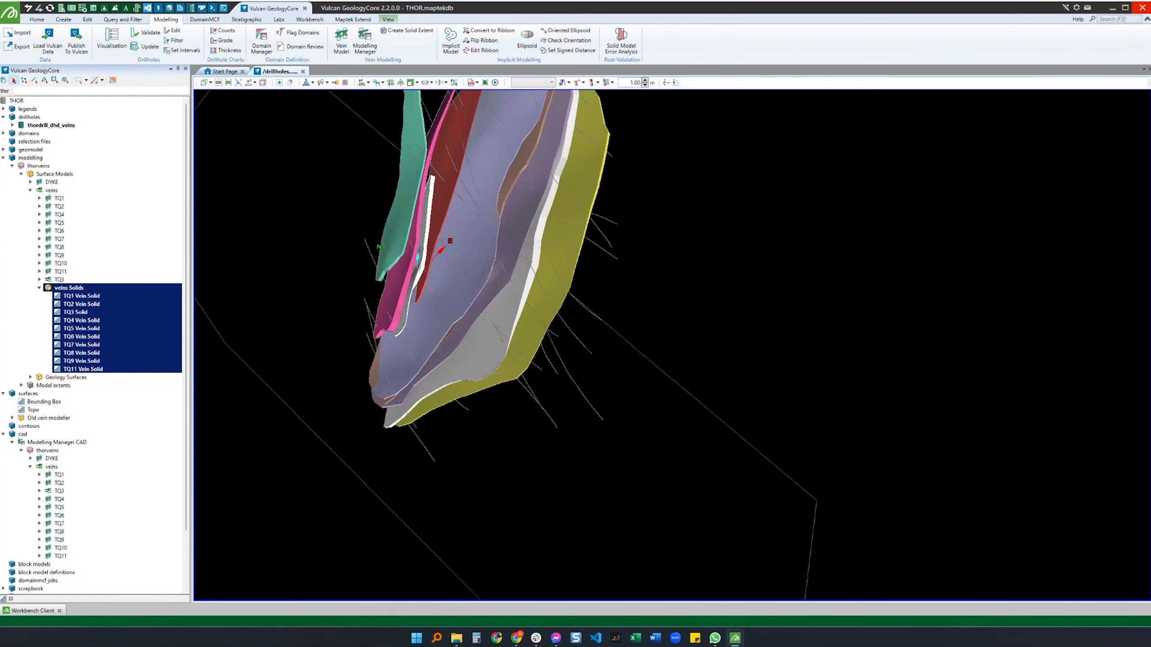
scroll(786, 321, "down", 4)
right_click_drag(658, 241, 633, 257)
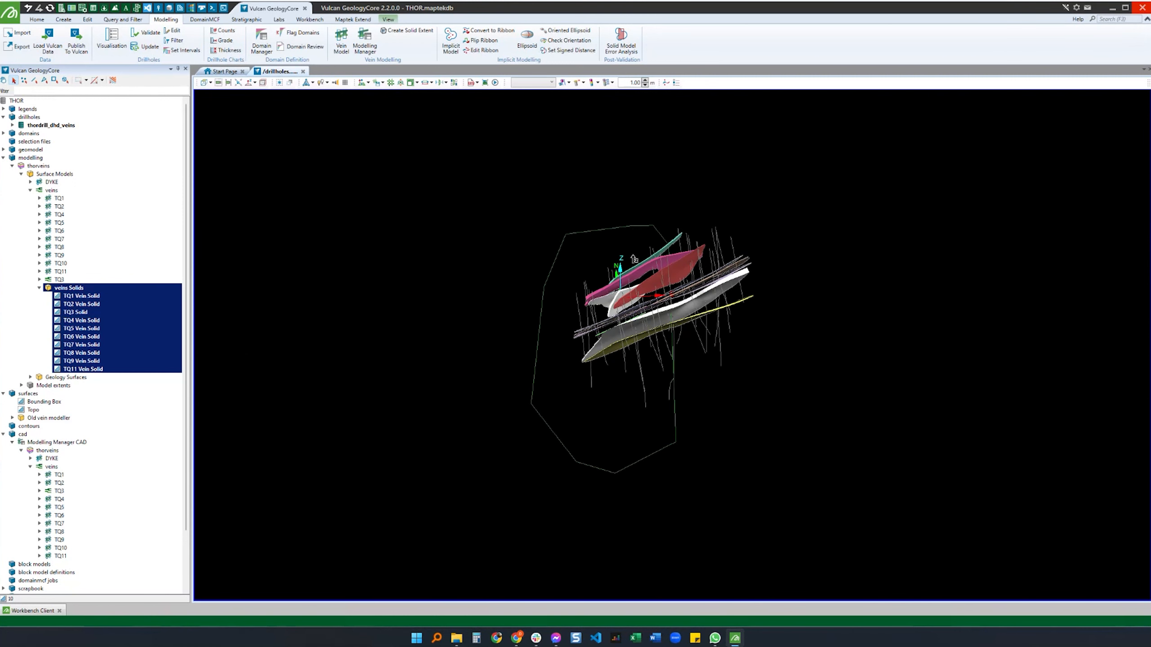
Step: Remove the boundary polygon from the 3D view and inspect the vein solids against the drillholes
right_click(575, 233)
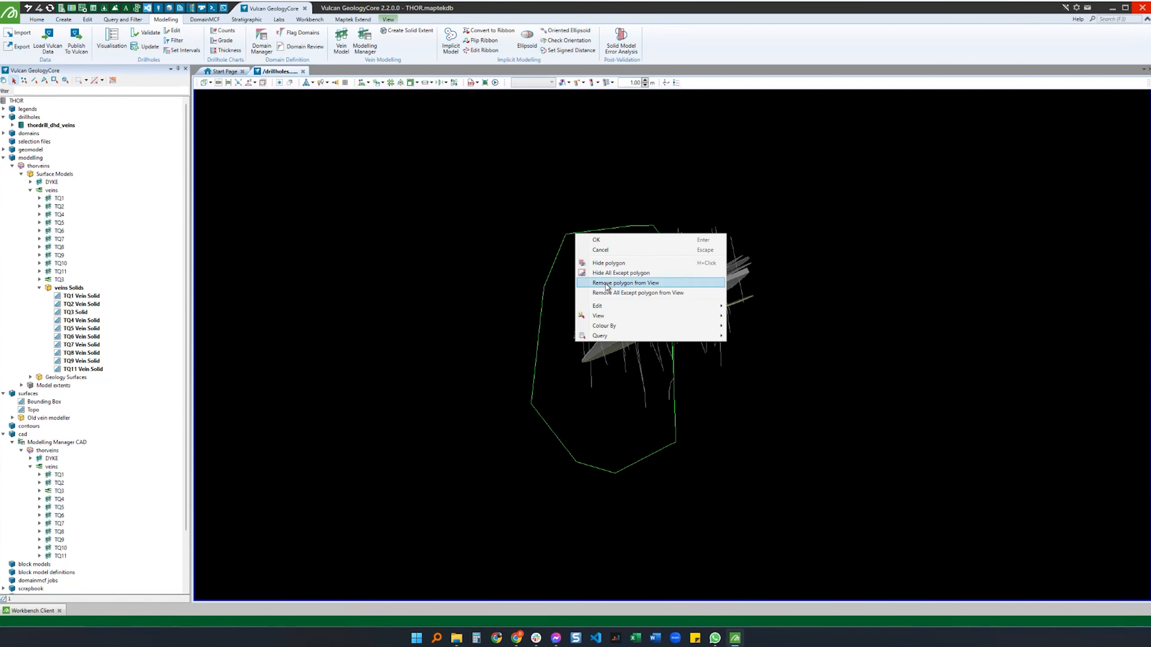
left_click(606, 285)
scroll(731, 305, "up", 5)
right_click_drag(731, 305, 673, 316)
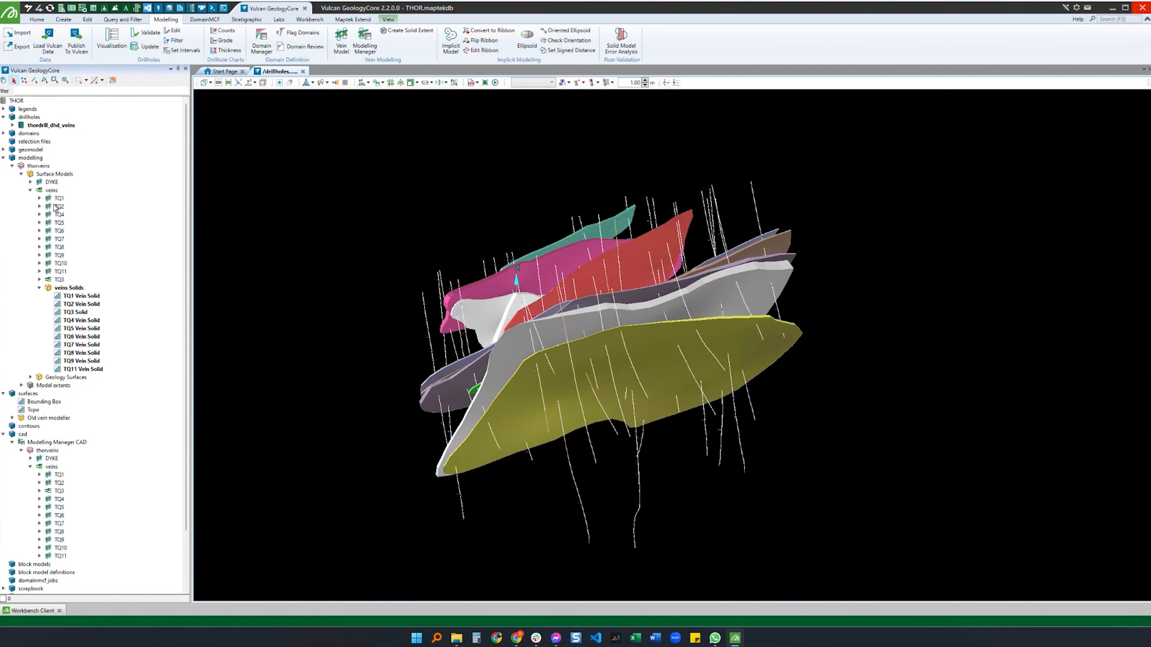
Step: Check DYKE's outputs, collapse DYKE and veins Solids, and remove the veins Solids from the 3D view
left_click(31, 182)
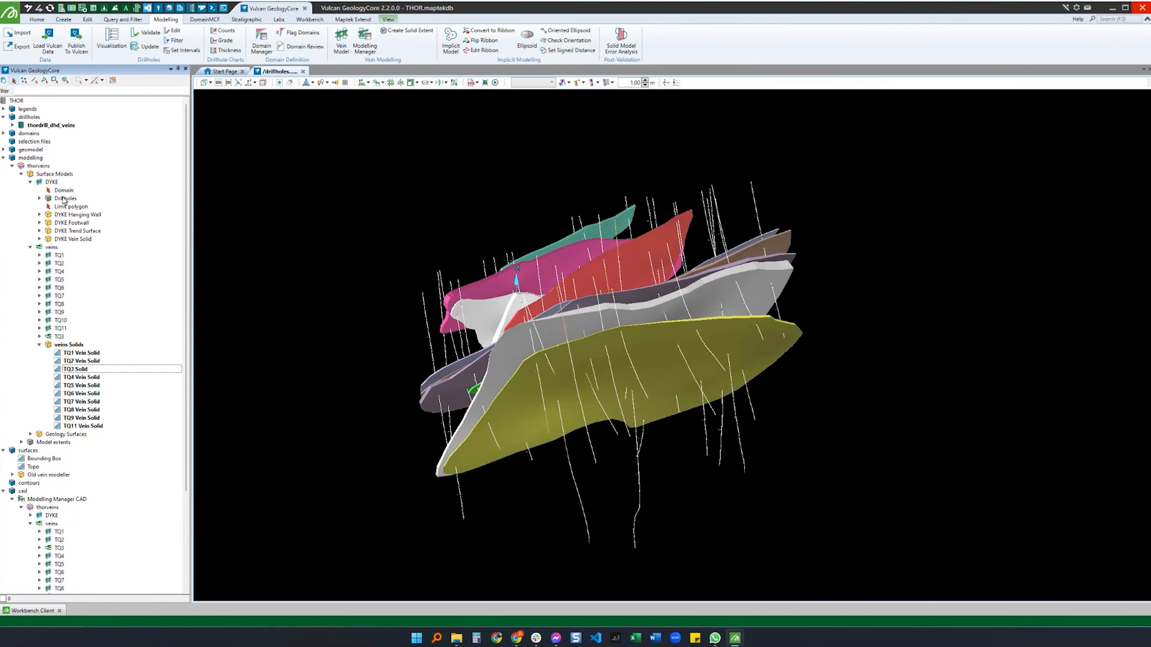
left_click(31, 183)
left_click(40, 288)
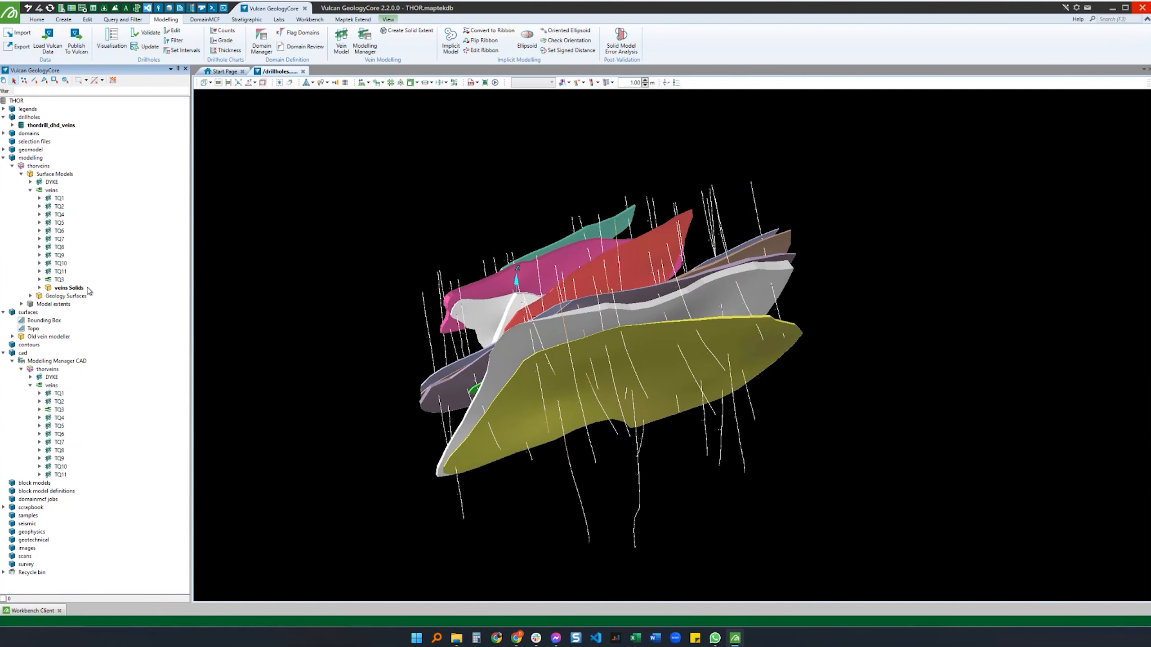
left_click(73, 289)
Step: Display all Geology Surfaces solids in the 3D view and inspect how DYKE cuts the veins, keeping the Modelling Manager out of the way
left_click(30, 295)
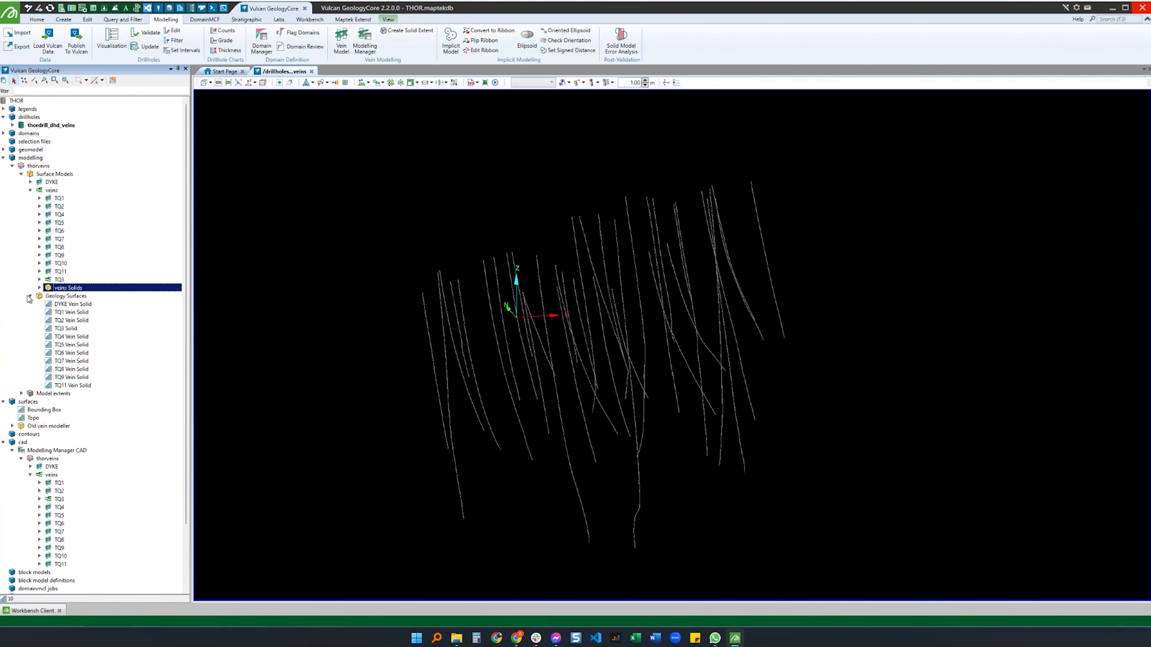
left_click(64, 298)
left_click_drag(65, 299, 414, 308)
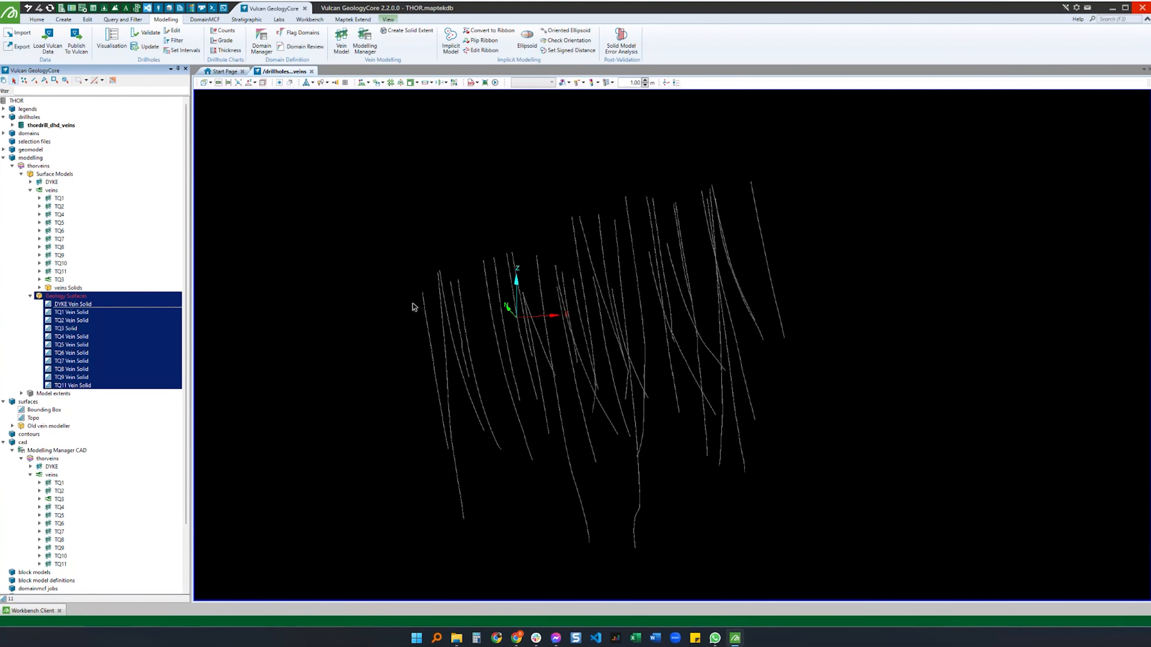
left_click_drag(1148, 224, 671, 168)
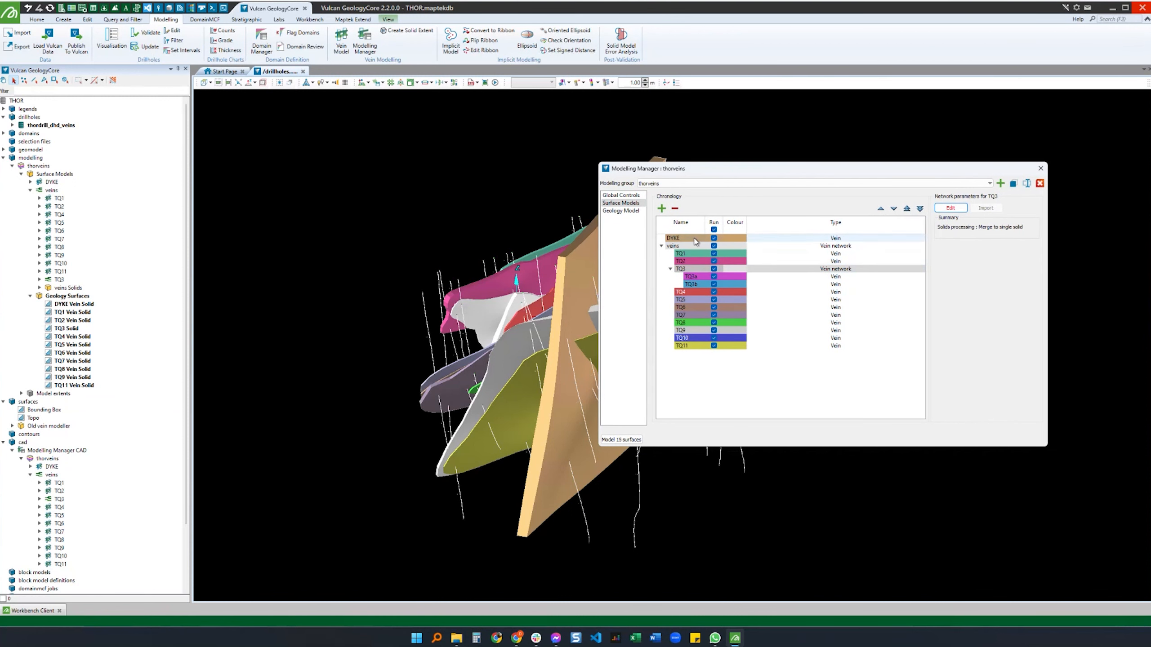
left_click_drag(690, 172, 1150, 227)
left_click_drag(733, 236, 656, 275)
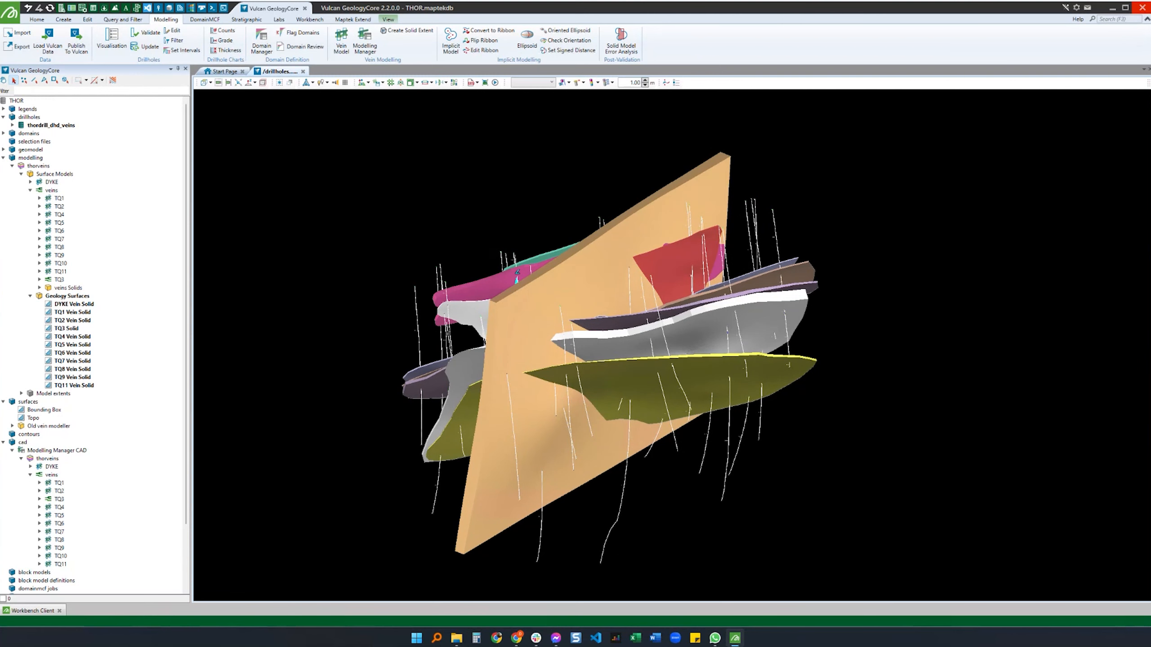
Step: Exclude all surface models from the run in the Modelling Manager and bring up the Geology Model settings
left_click_drag(659, 186, 557, 164)
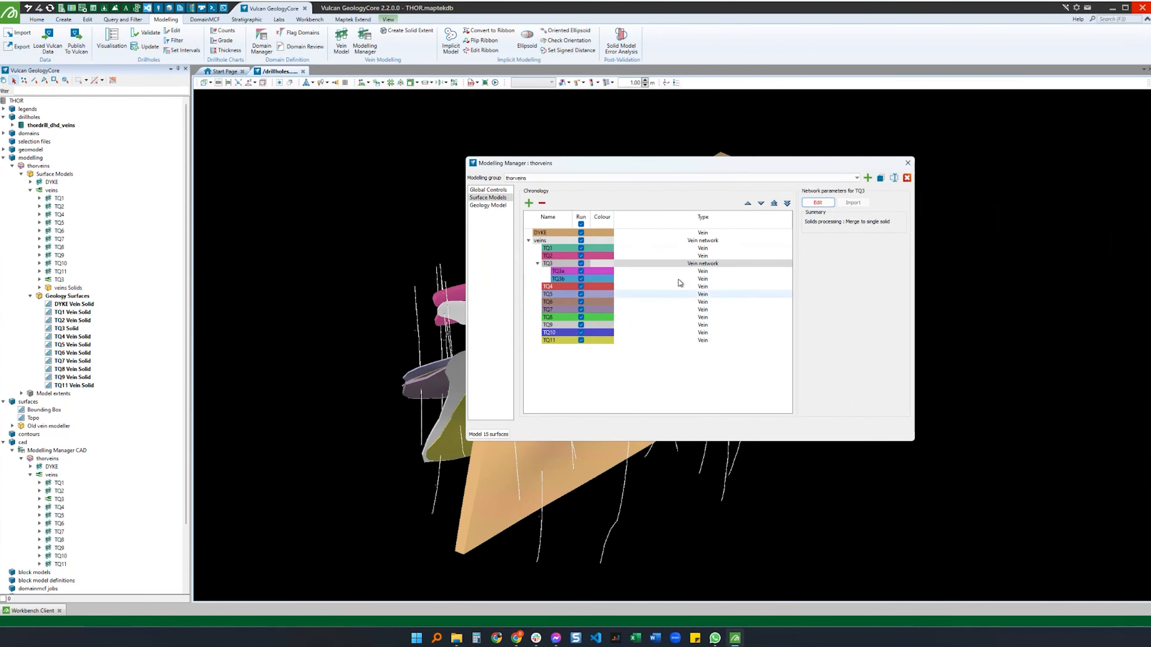
left_click(580, 224)
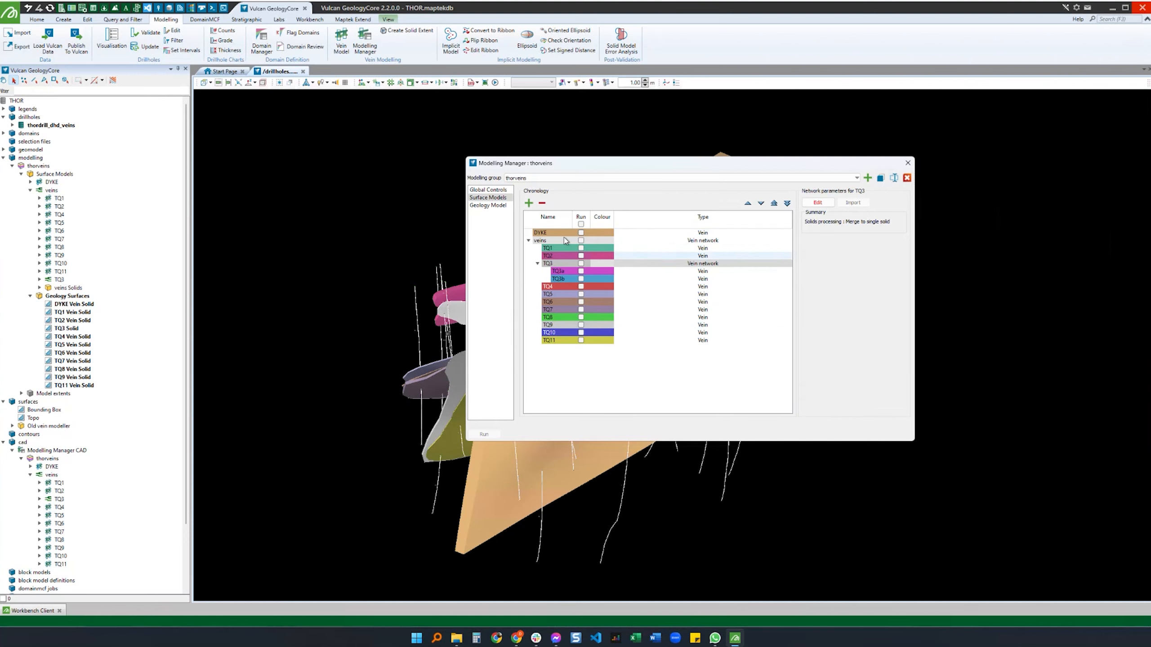
left_click(488, 206)
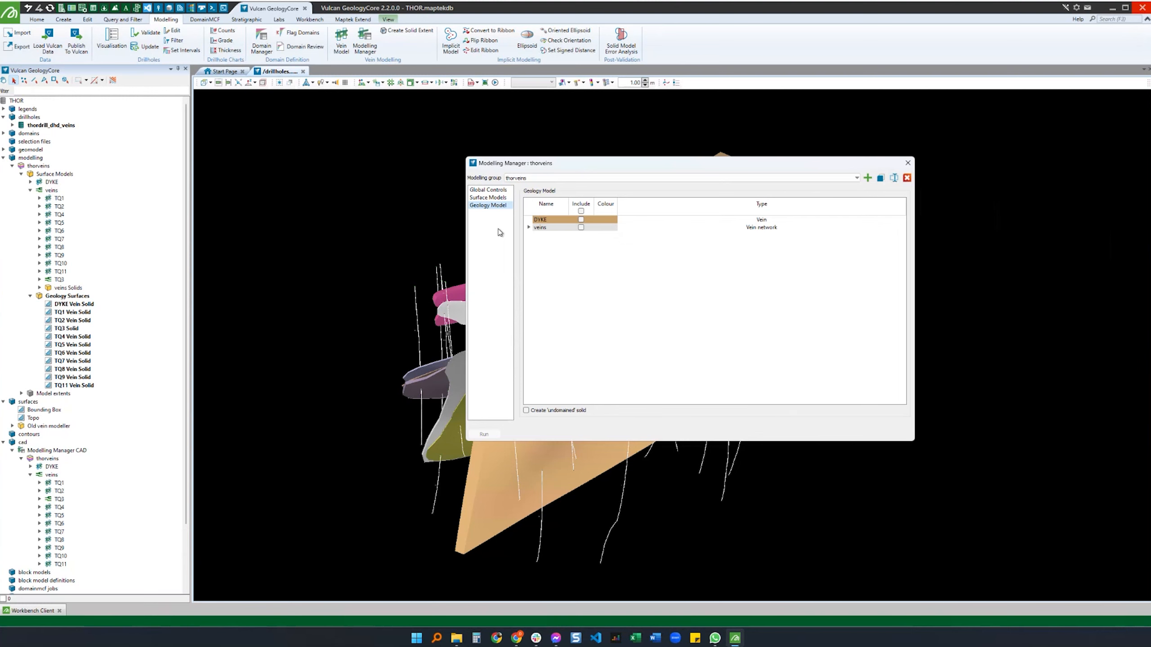
left_click(487, 198)
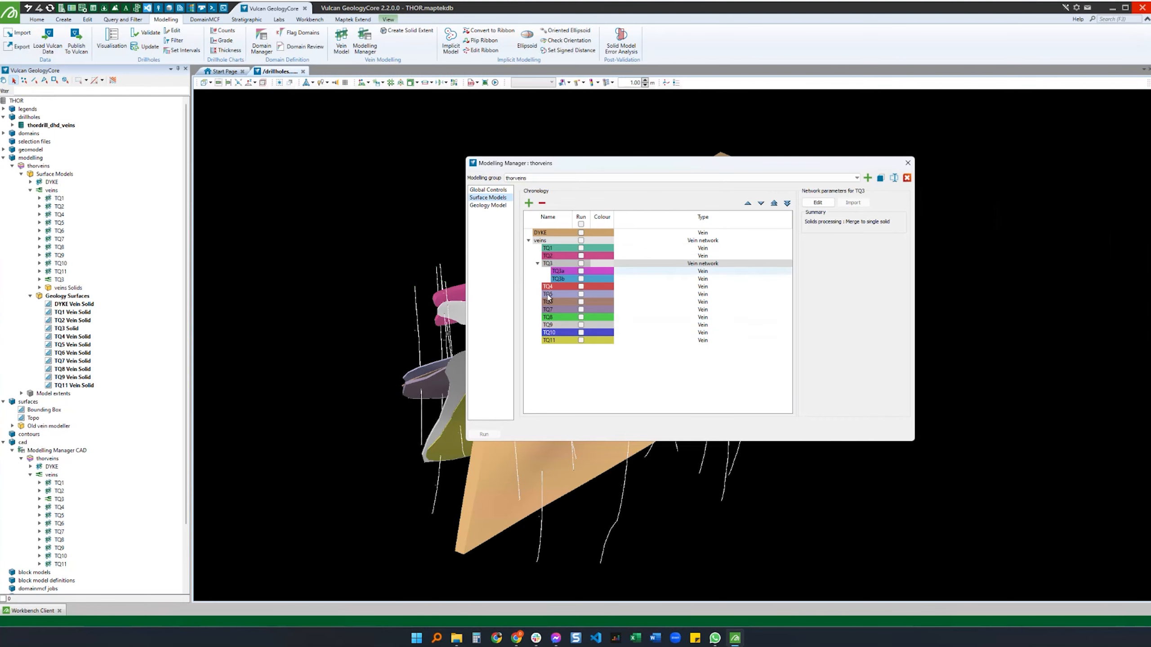
left_click(488, 205)
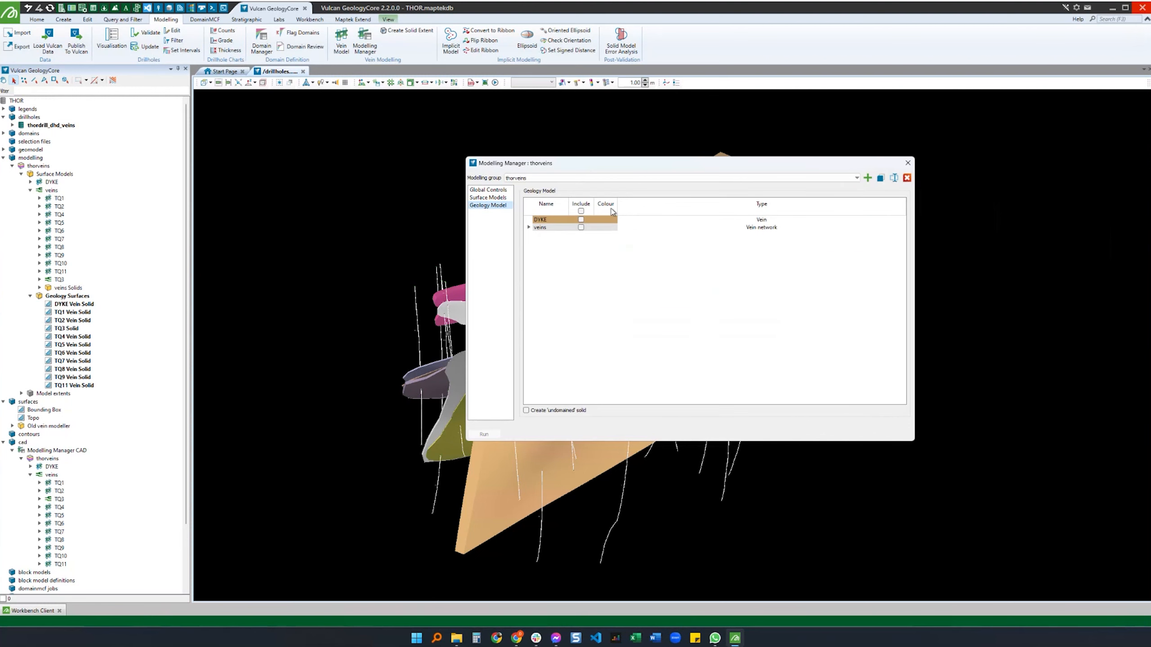
Step: Process the geology model with DYKE and all veins included and the undomained solid enabled, and close the Modelling Manager
left_click(581, 211)
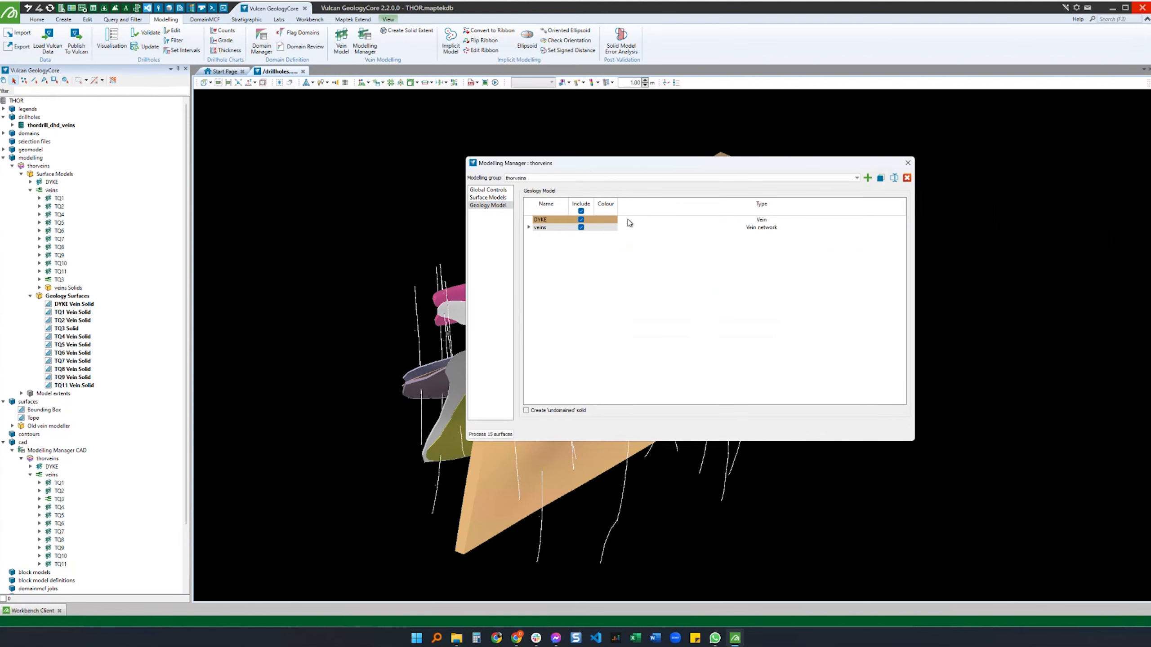
left_click(528, 228)
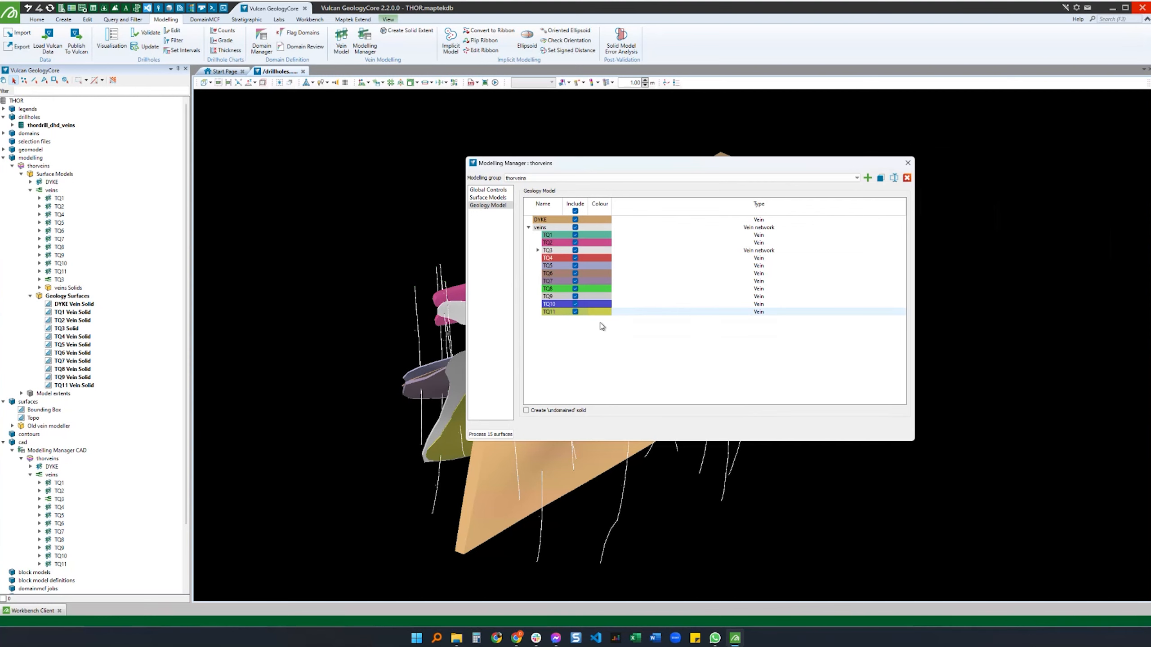
left_click(525, 411)
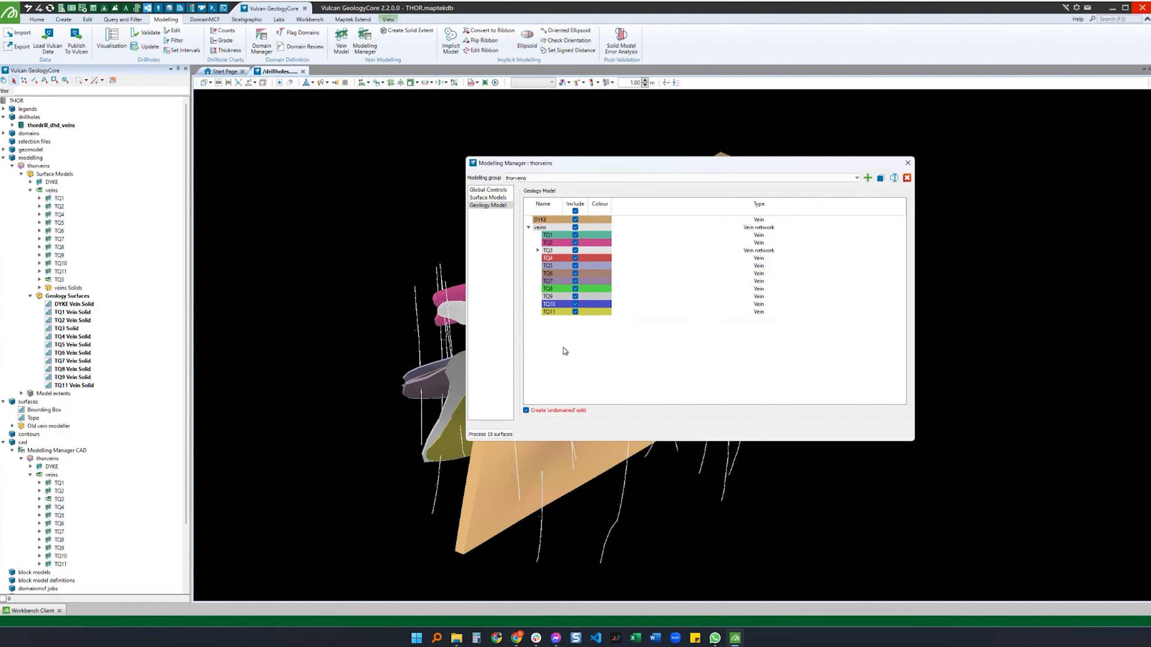
left_click(497, 435)
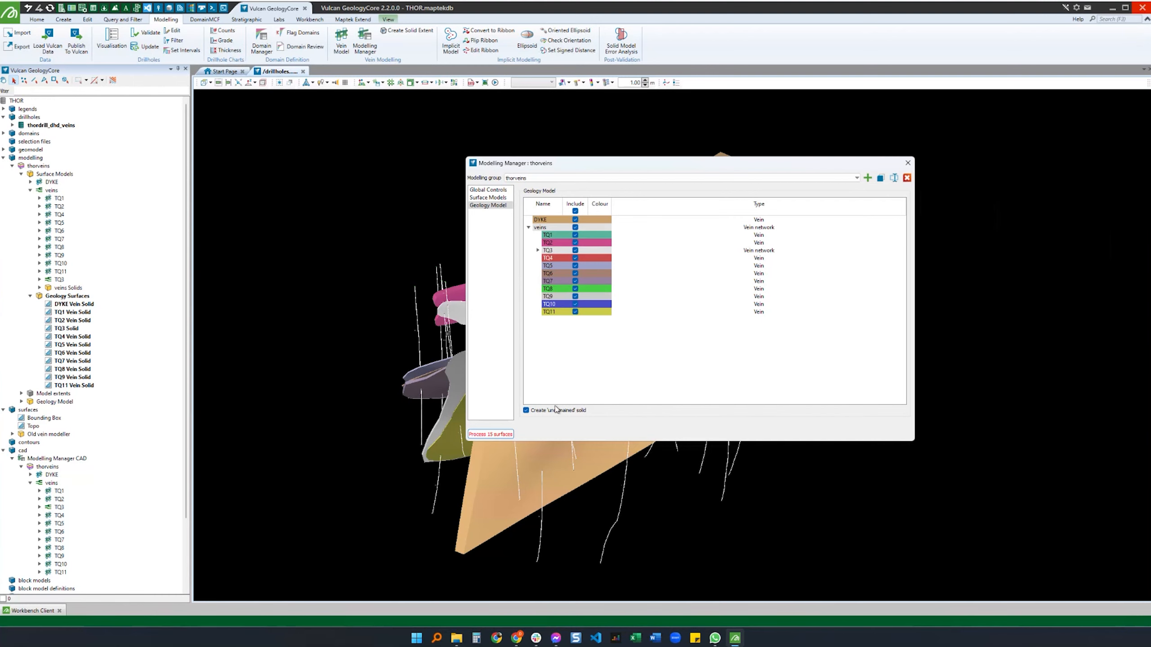
left_click(526, 411)
left_click(908, 162)
Step: Remove the Geology Surfaces solids from the 3D view and collapse their container
left_click(66, 295)
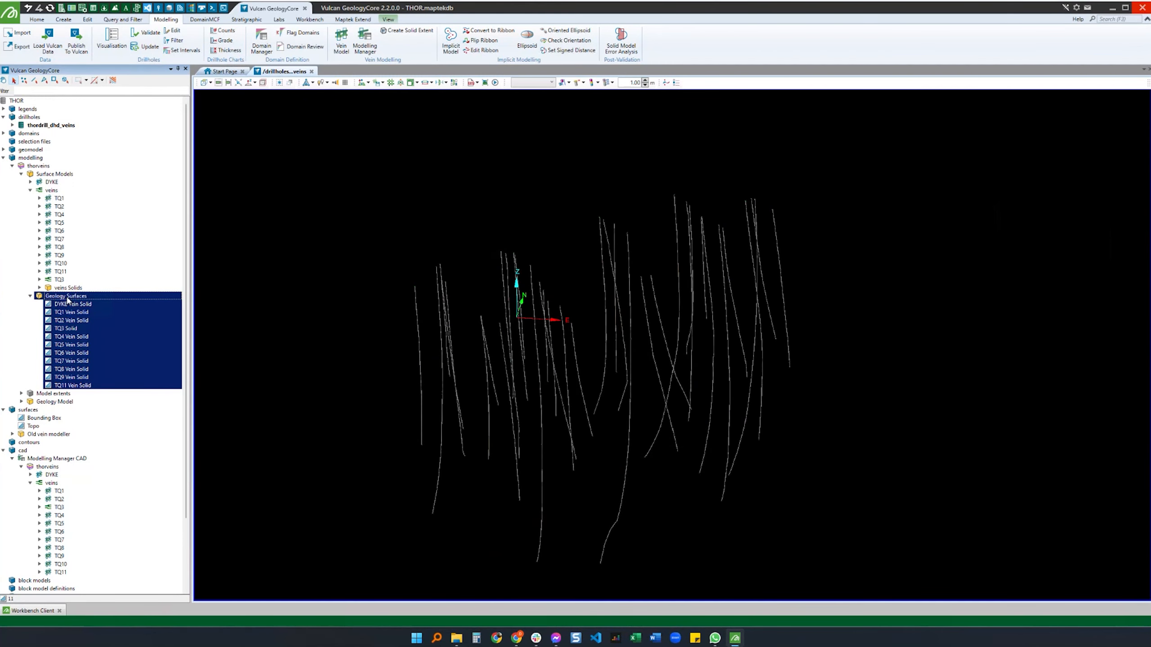
left_click(140, 309)
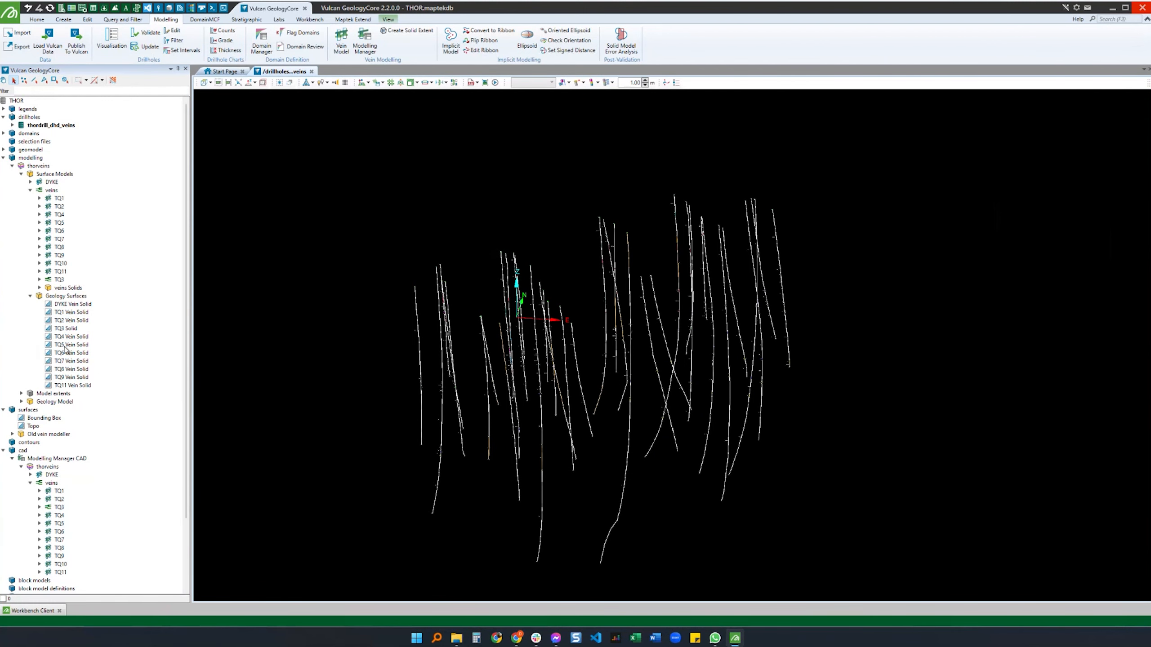
left_click(30, 296)
Step: Display the Geology Model solids from DYKE through TQ11 in the 3D view and inspect their clipped upper edges
left_click(21, 313)
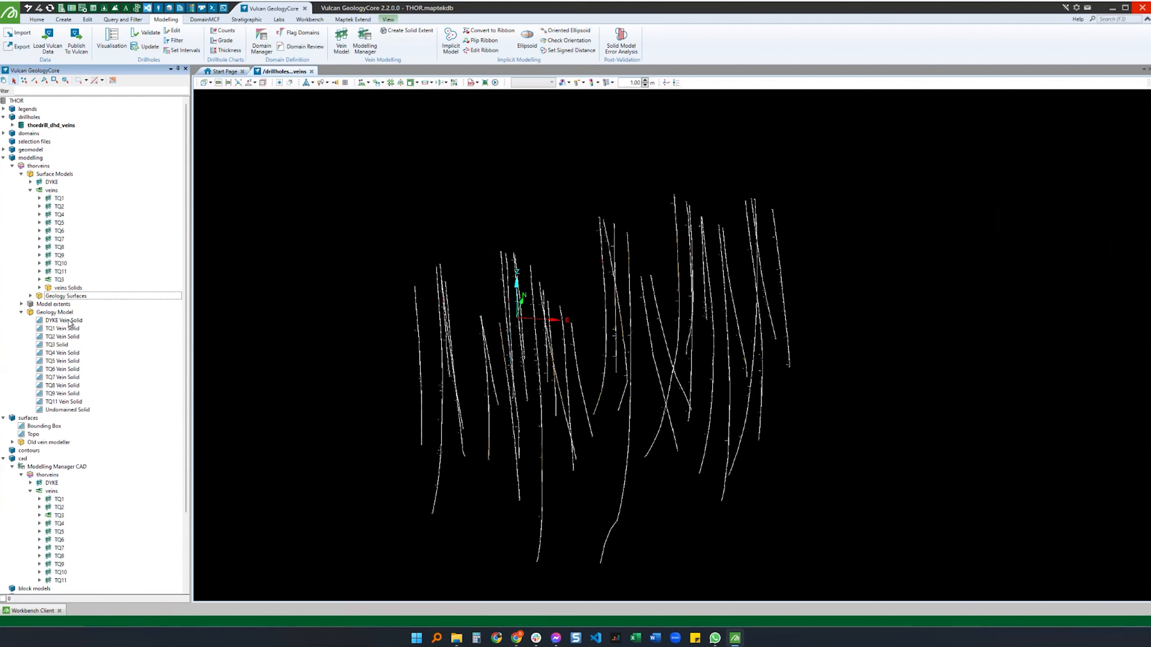
left_click(63, 320)
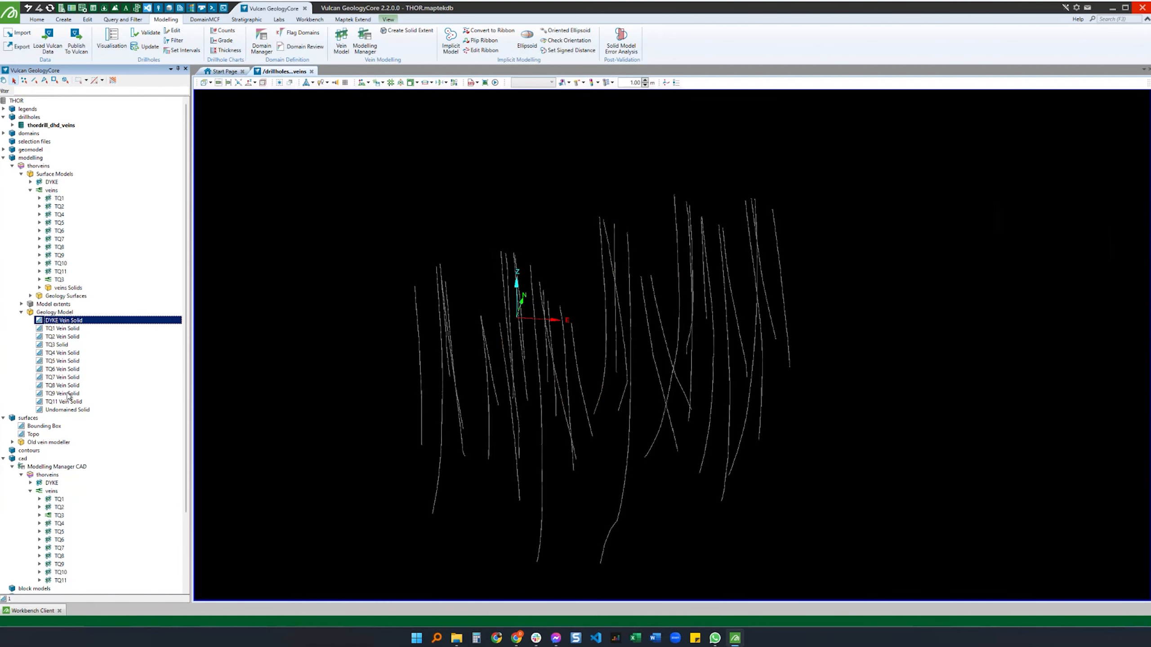
left_click(63, 401, "shift")
left_click_drag(64, 401, 434, 345)
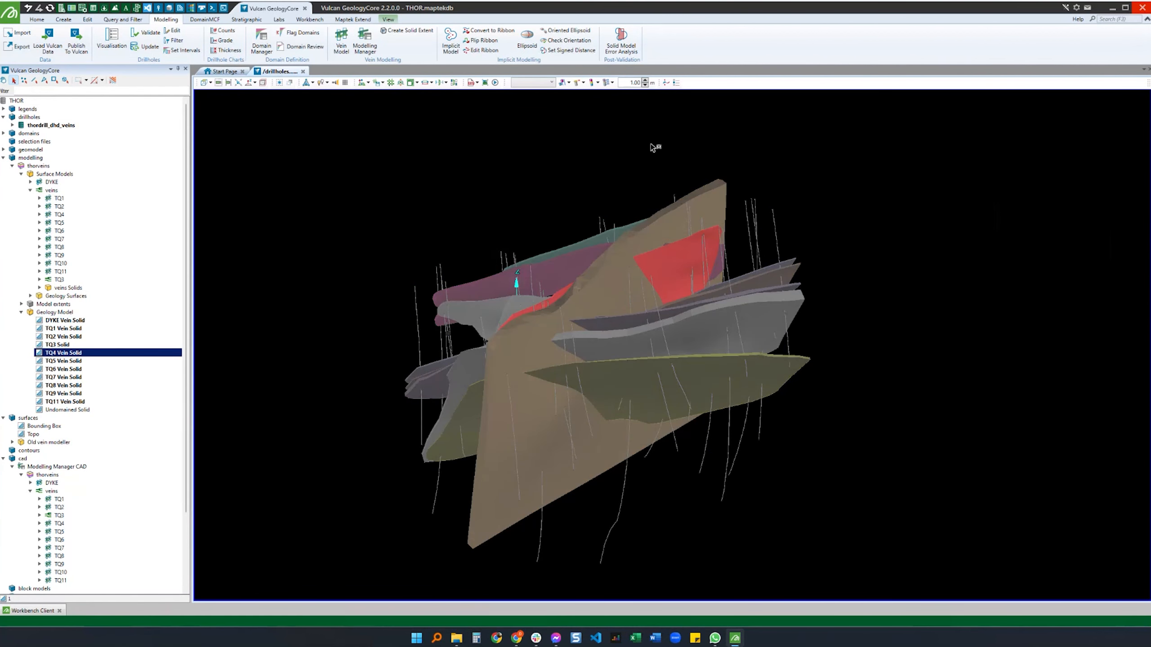
scroll(562, 289, "up", 3)
left_click_drag(562, 289, 584, 262)
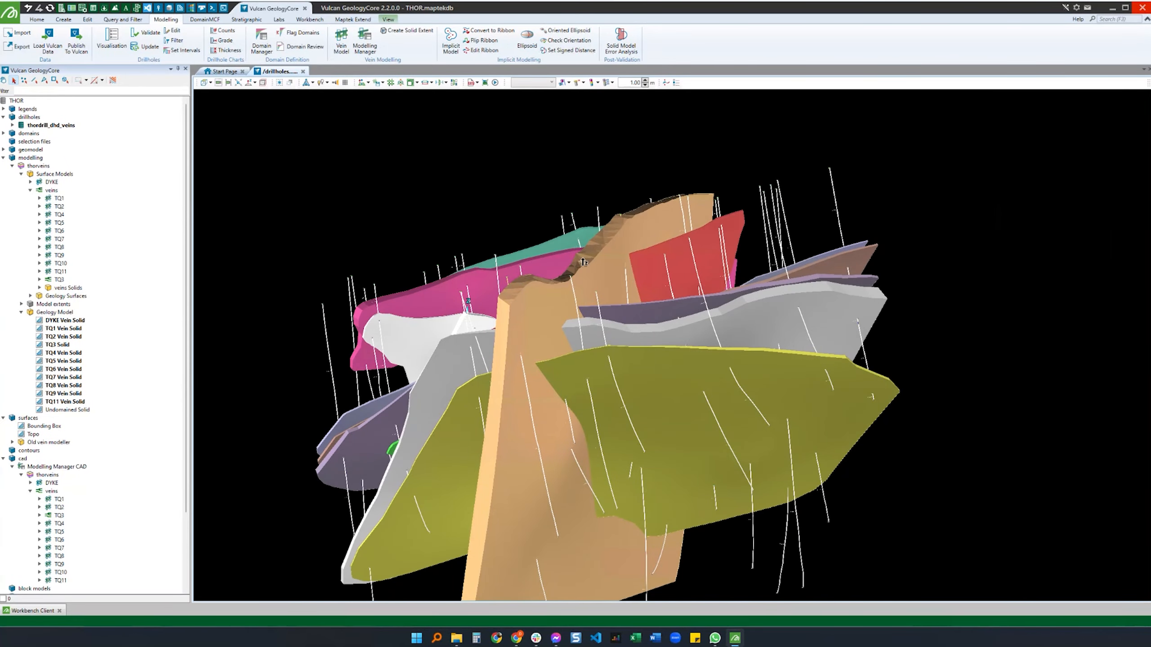
scroll(678, 172, "down", 1)
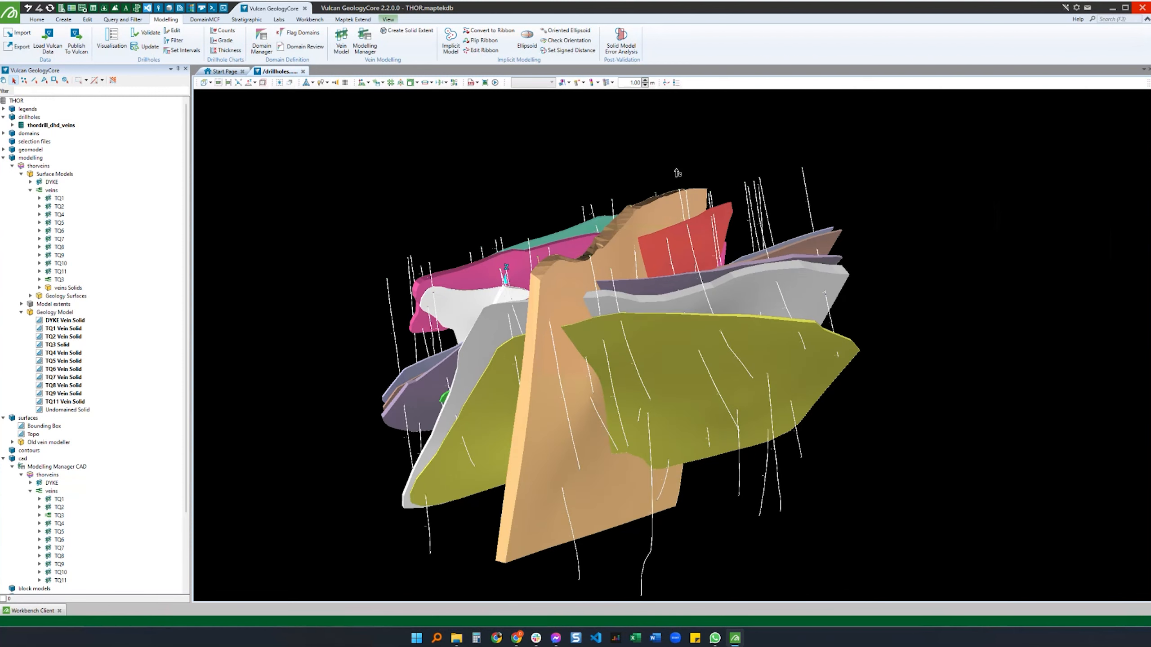
scroll(624, 261, "up", 1)
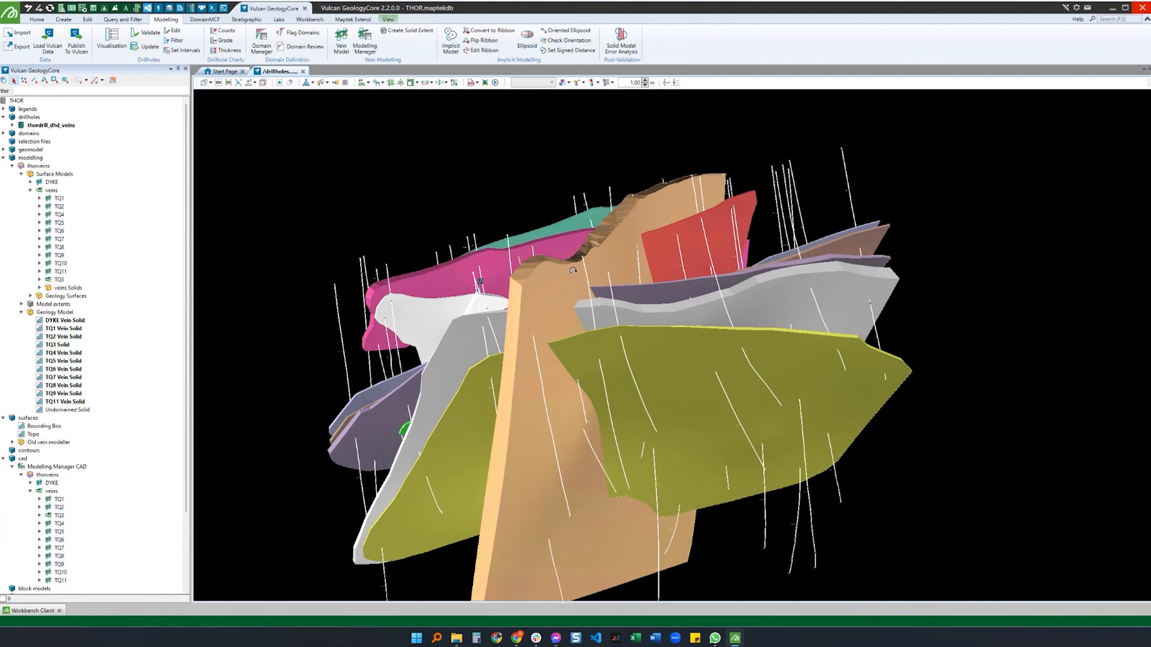
Step: Highlight the DYKE solid, clear the selection, and examine how the veins are truncated against it from several angles
left_click_drag(573, 270, 616, 228)
left_click(612, 237)
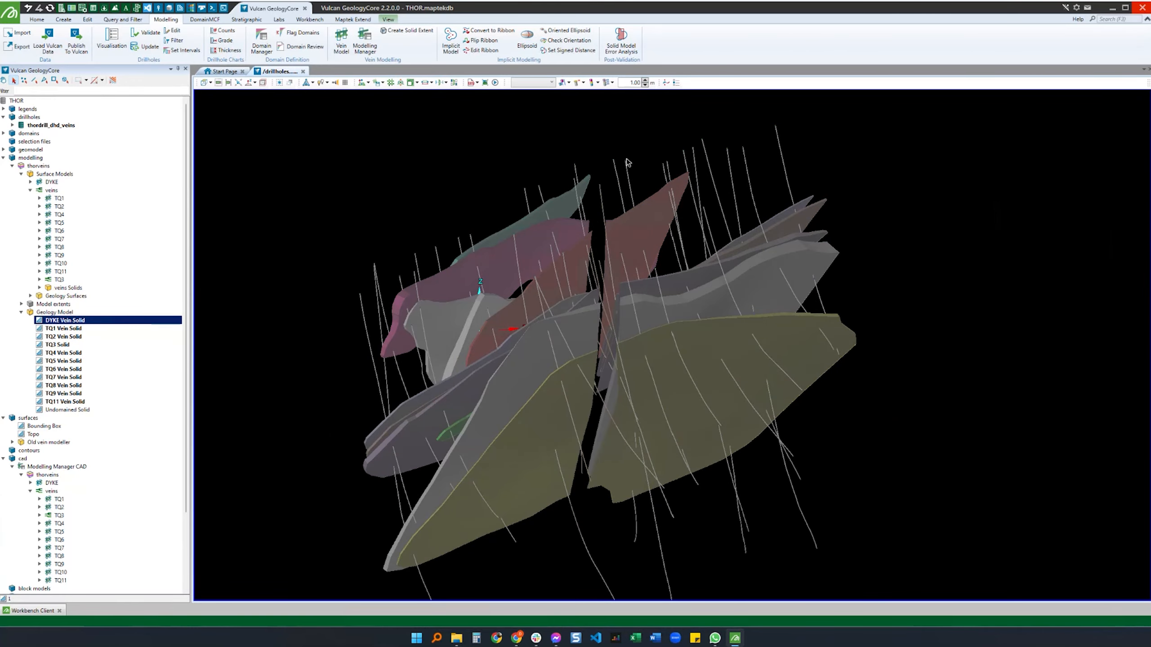
left_click(628, 135)
scroll(613, 276, "down", 1)
left_click_drag(613, 278, 624, 345)
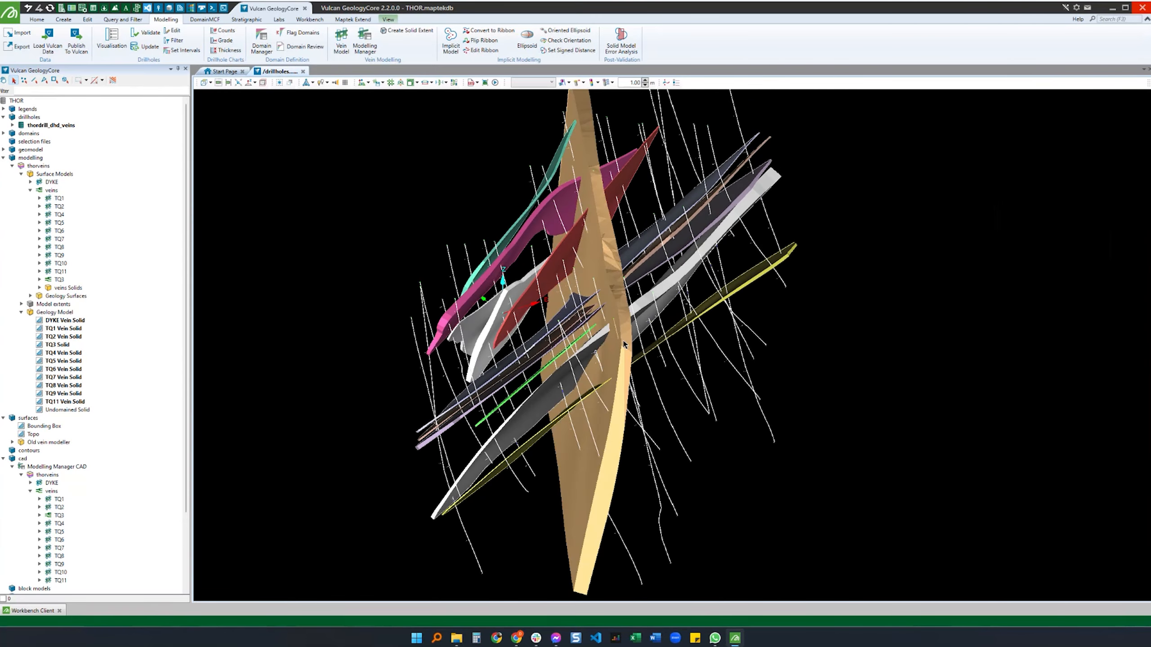
scroll(689, 388, "down", 2)
left_click_drag(685, 363, 640, 311)
scroll(637, 376, "up", 2)
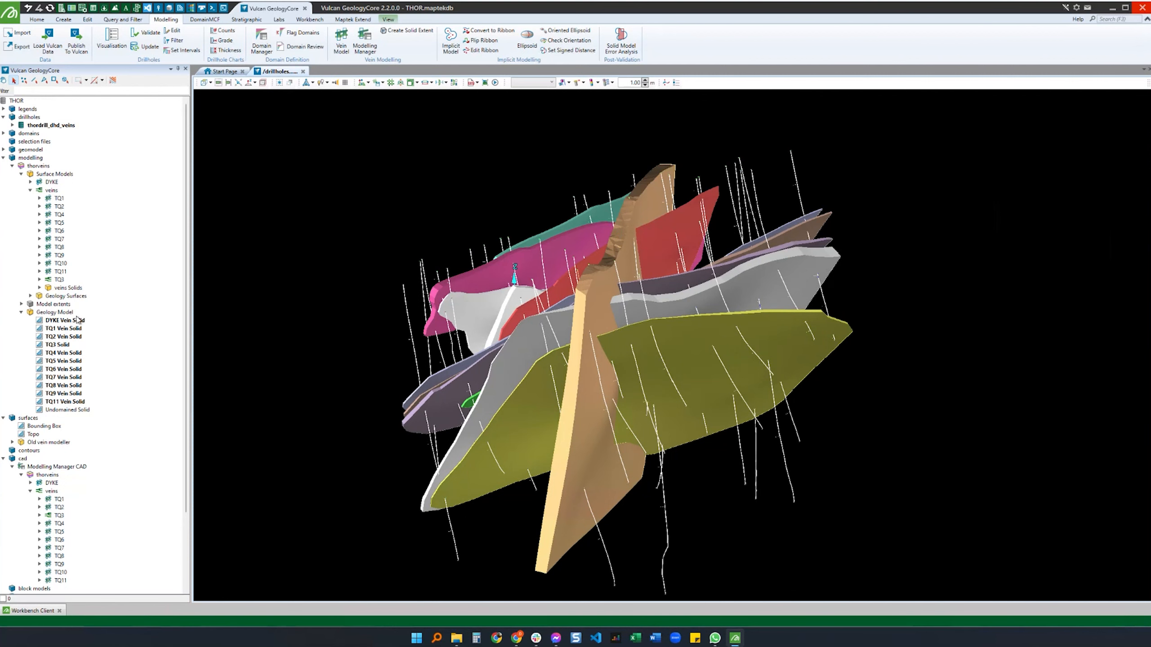
Step: Remove the Geology Model solids from DYKE through TQ11 from the 3D view
left_click(63, 324)
left_click(66, 401, "shift")
right_click(66, 401)
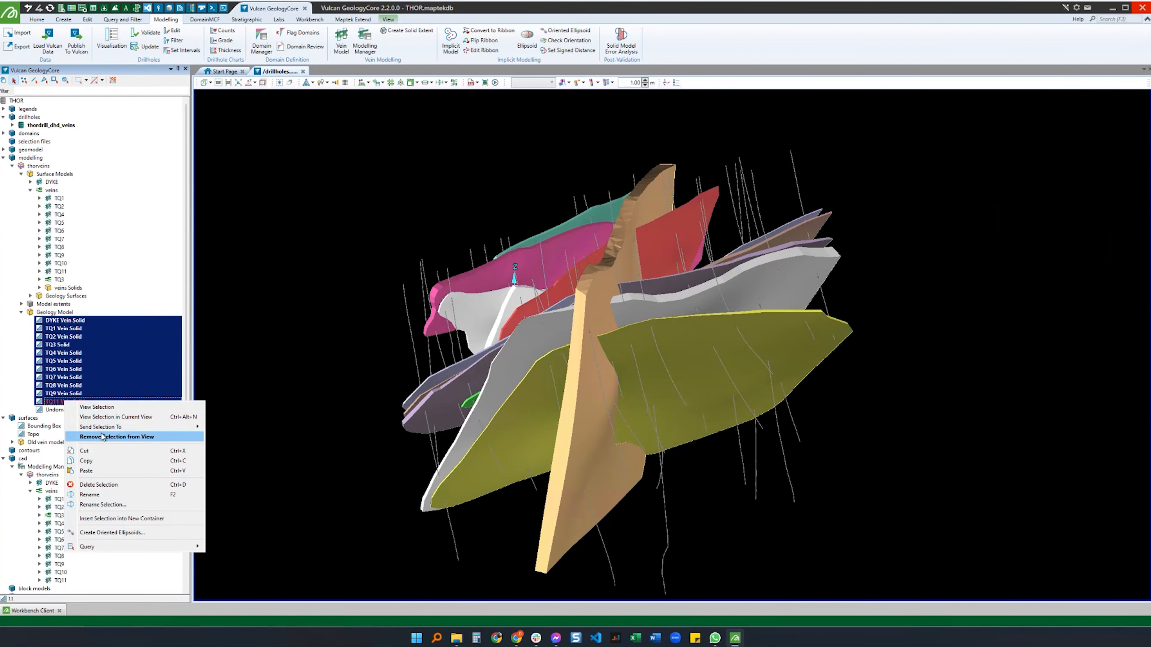
left_click(72, 432)
Step: Display the Undomained Solid in the 3D view and inspect the voids left by the veins from different sides
left_click(74, 410)
left_click_drag(74, 412, 317, 396)
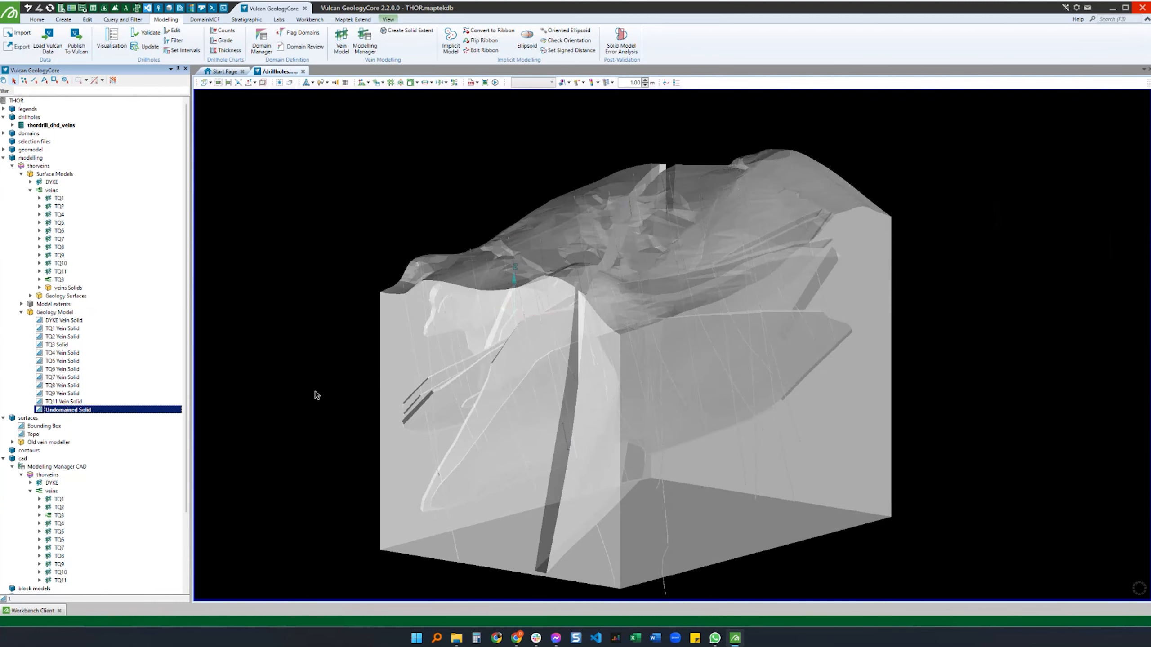
scroll(470, 321, "down", 2)
right_click_drag(471, 322, 635, 342)
right_click_drag(441, 362, 545, 360)
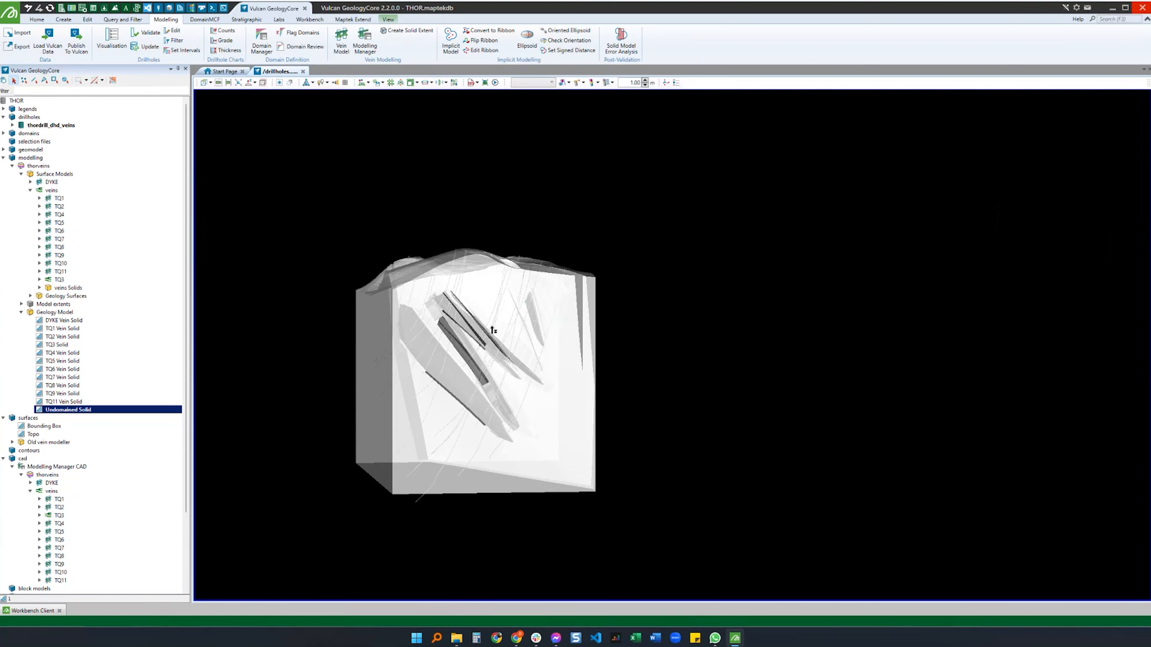
right_click_drag(425, 318, 880, 341)
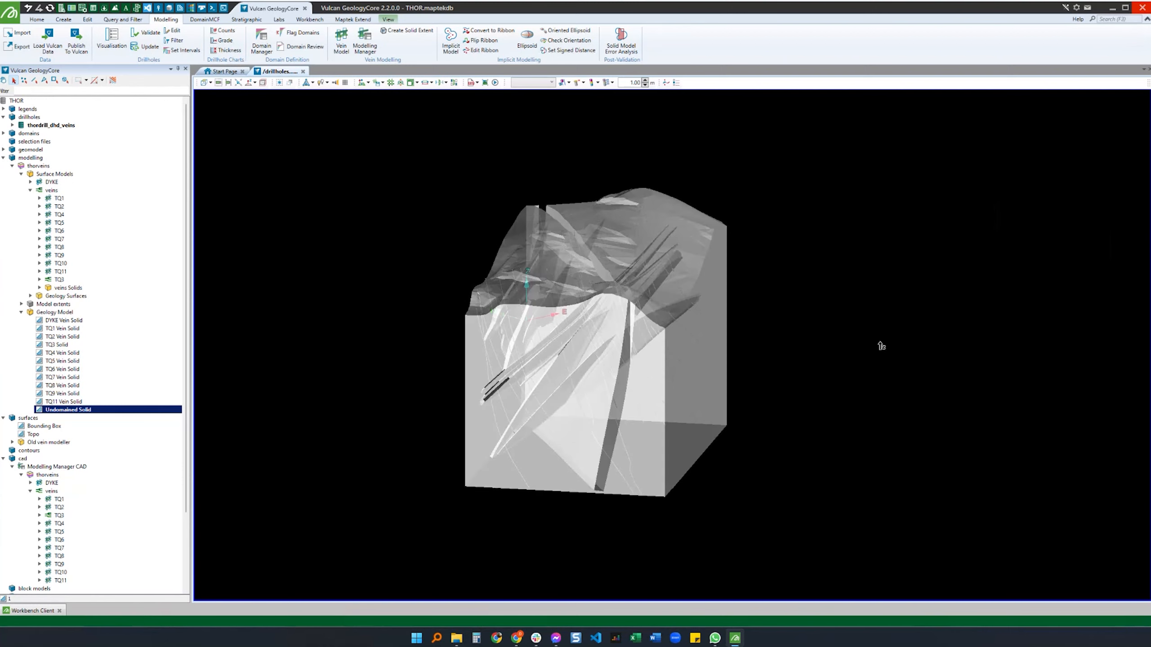
Step: Add the DYKE through TQ11 vein solids to the view with the Undomained Solid and inspect how they fit together
left_click(62, 321)
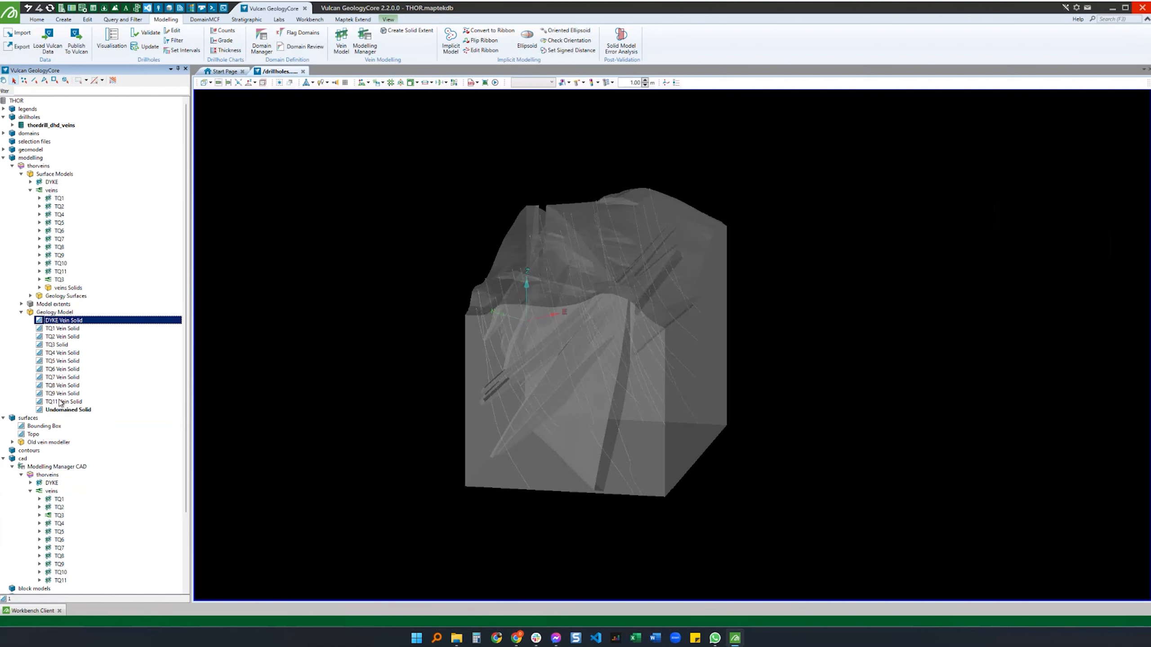
left_click(62, 401, "shift")
left_click_drag(60, 362, 803, 295)
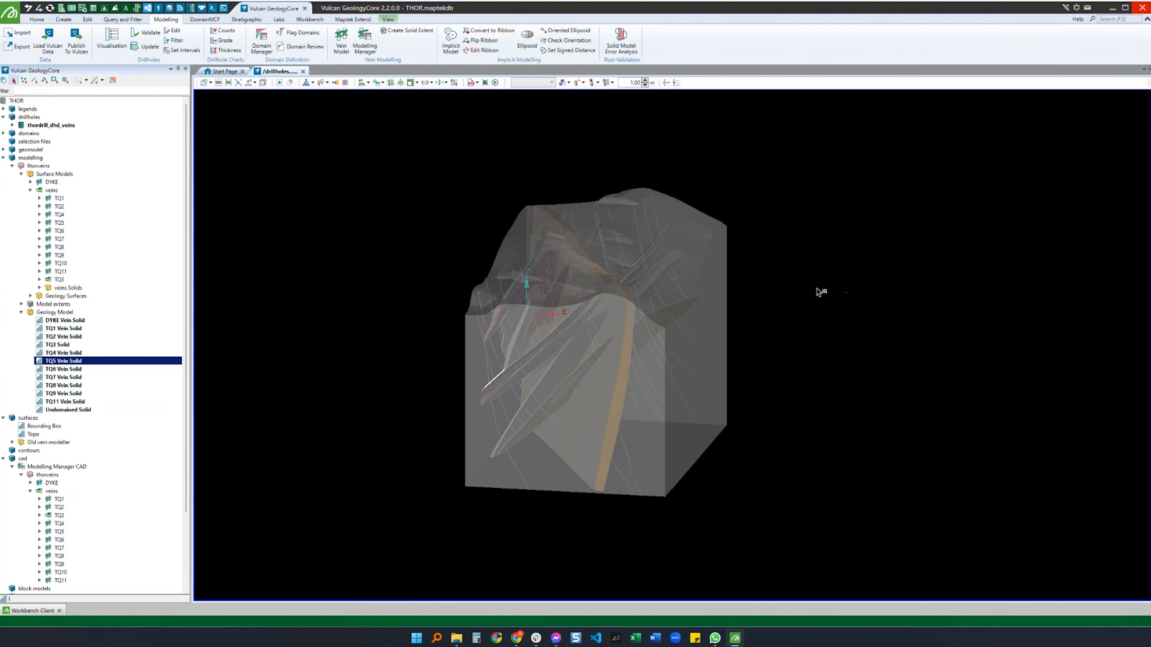
left_click(819, 291)
right_click_drag(533, 341, 515, 401)
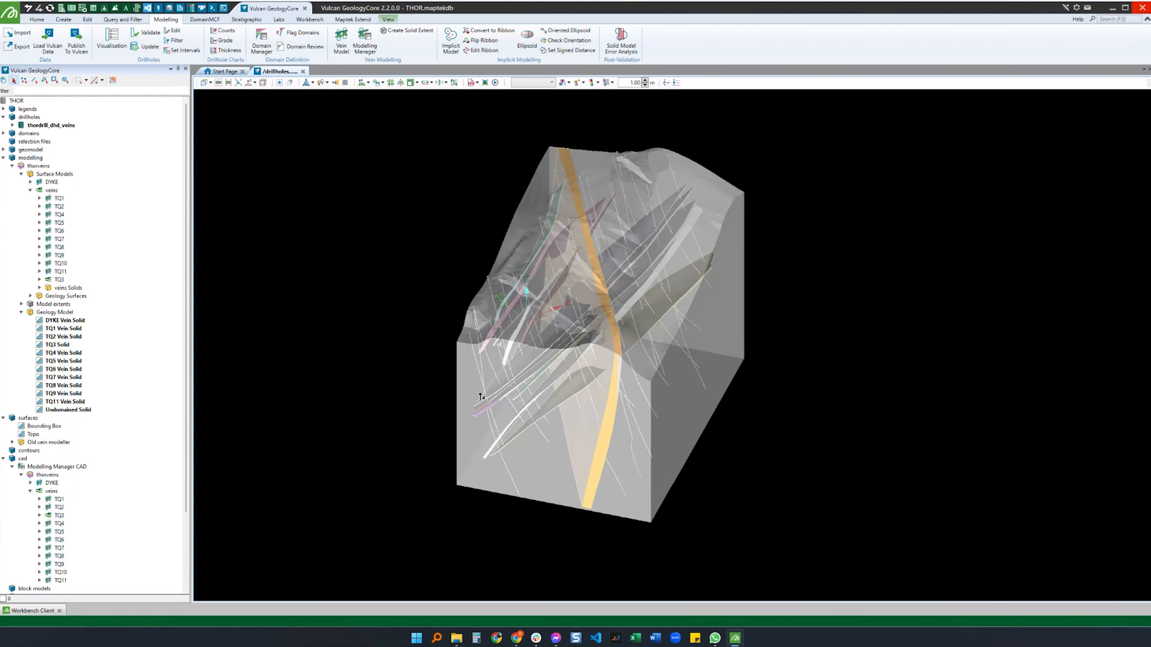